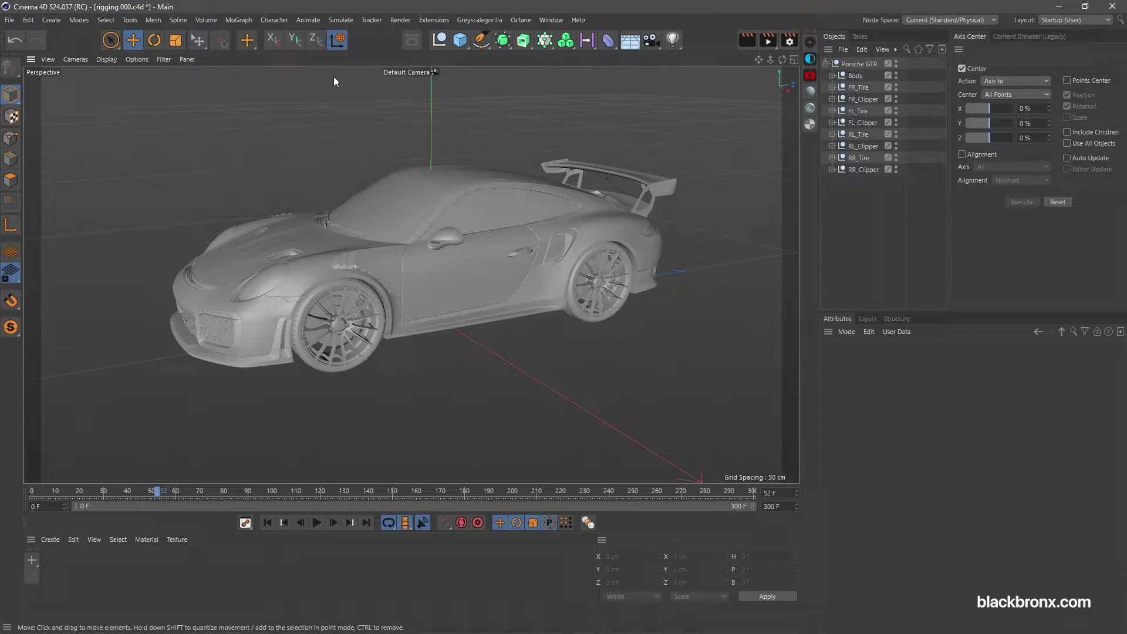
Add a Character object and set its template to Car Rig.
{"action": "left_click", "coordinate": [274, 19]}
{"action": "mouse_move", "coordinate": [282, 57]}
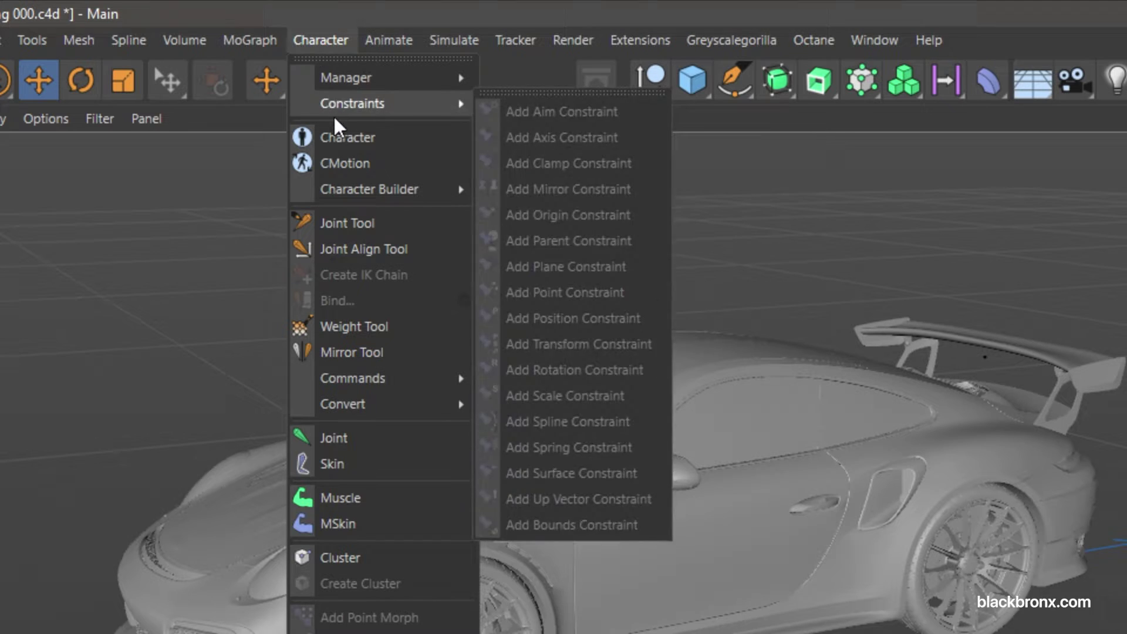
{"action": "left_click", "coordinate": [337, 136]}
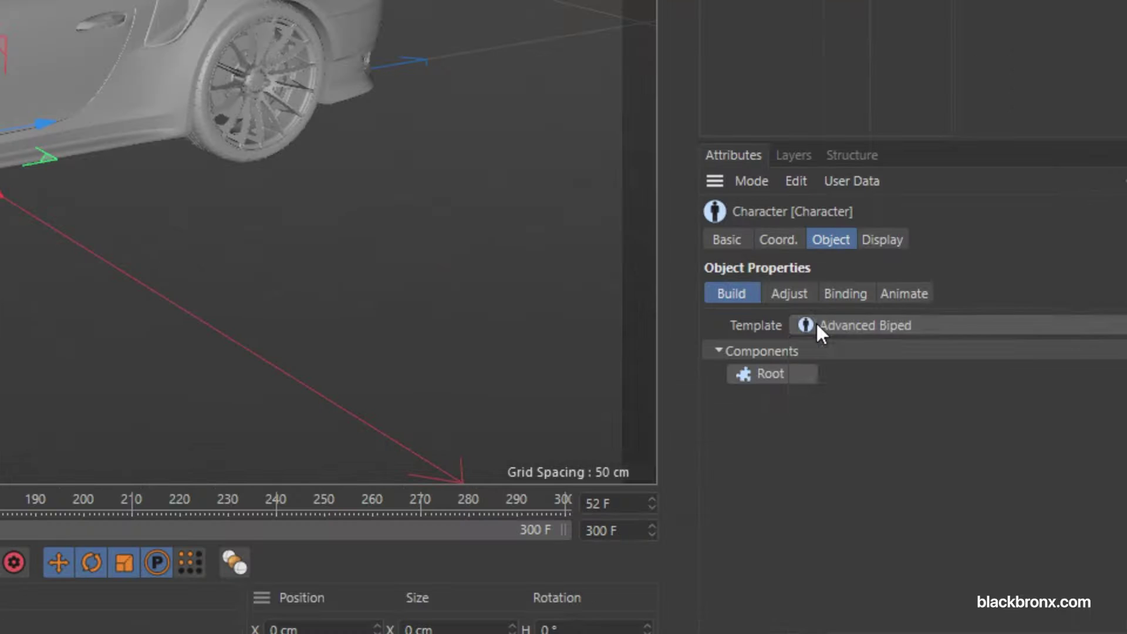
{"action": "left_click", "coordinate": [873, 404]}
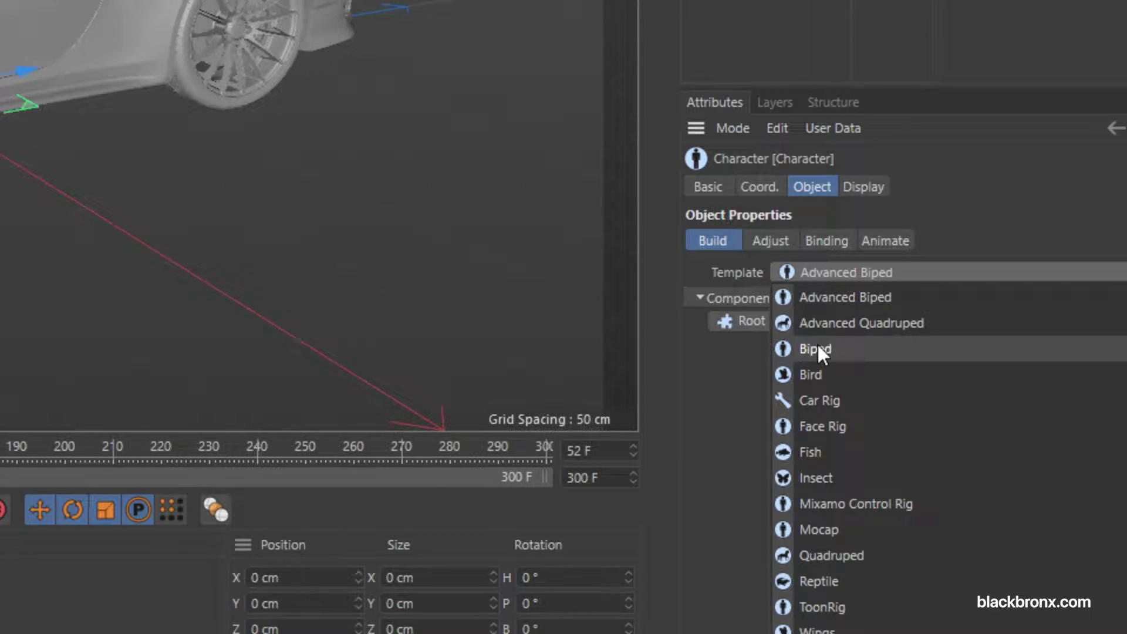
{"action": "left_click", "coordinate": [816, 329]}
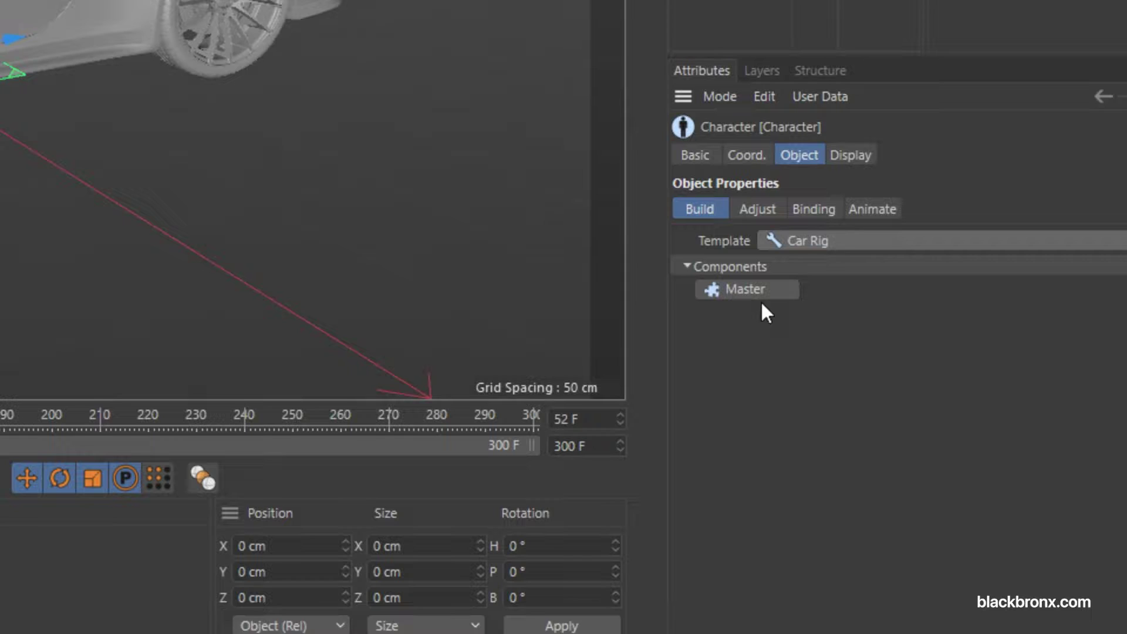
Build the Master component and the Car Main body component around the Porsche.
{"action": "left_click", "coordinate": [752, 311]}
{"action": "left_click", "coordinate": [752, 311]}
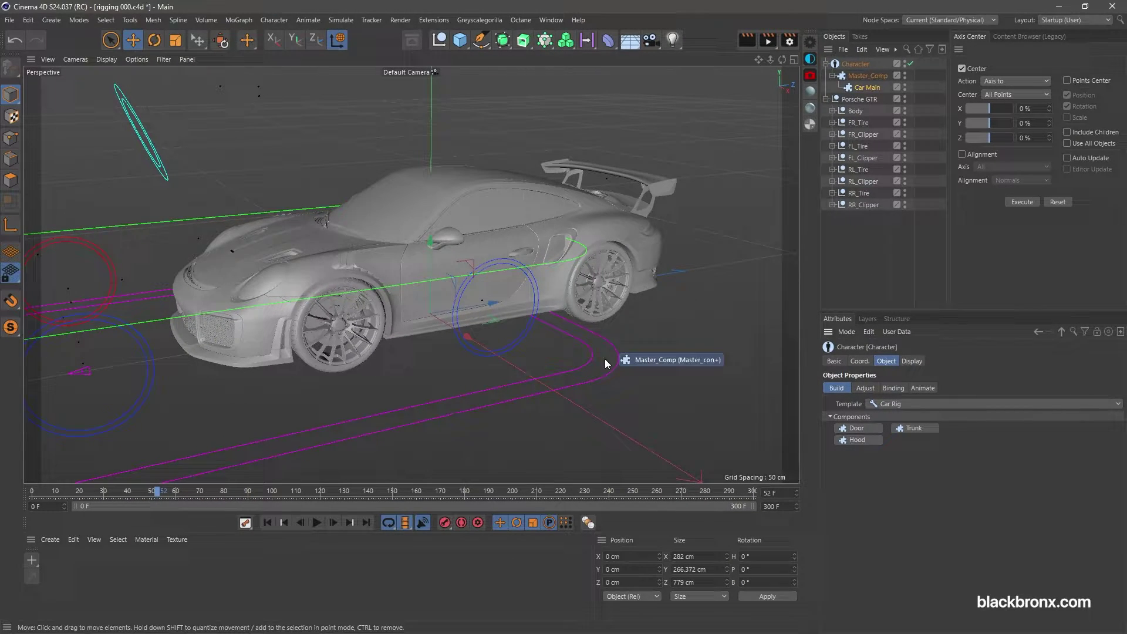
{"action": "scroll", "coordinate": [570, 351], "scroll_direction": "down", "scroll_amount": 6}
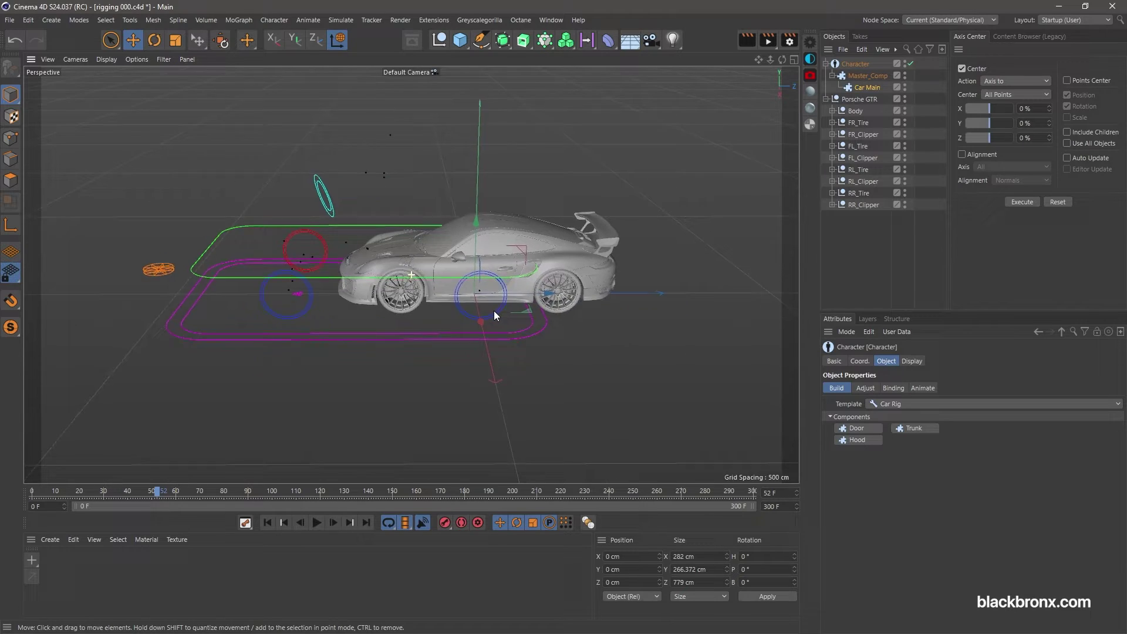
{"action": "mouse_move", "coordinate": [483, 311]}
{"action": "left_mouse_down", "text": "alt"}
{"action": "mouse_move", "coordinate": [445, 303]}
{"action": "mouse_move", "coordinate": [496, 301]}
{"action": "mouse_move", "coordinate": [472, 298]}
{"action": "mouse_move", "coordinate": [494, 292]}
{"action": "left_mouse_up", "text": "alt"}
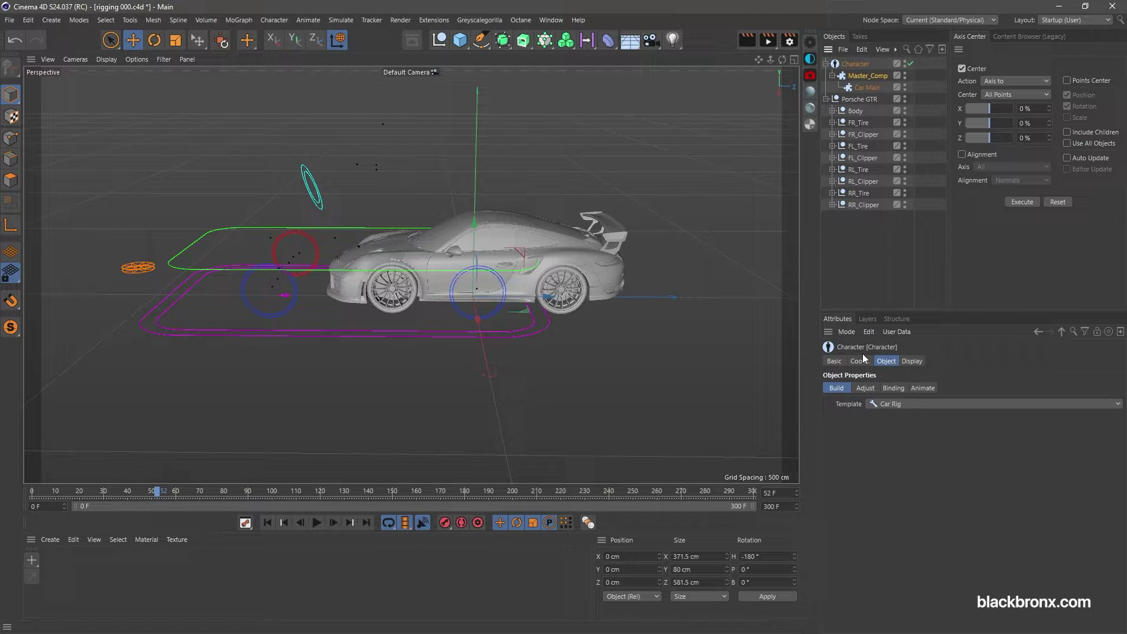
Switch the car rig to Adjust mode and reselect its Master_Comp root handle.
{"action": "left_click", "coordinate": [866, 388]}
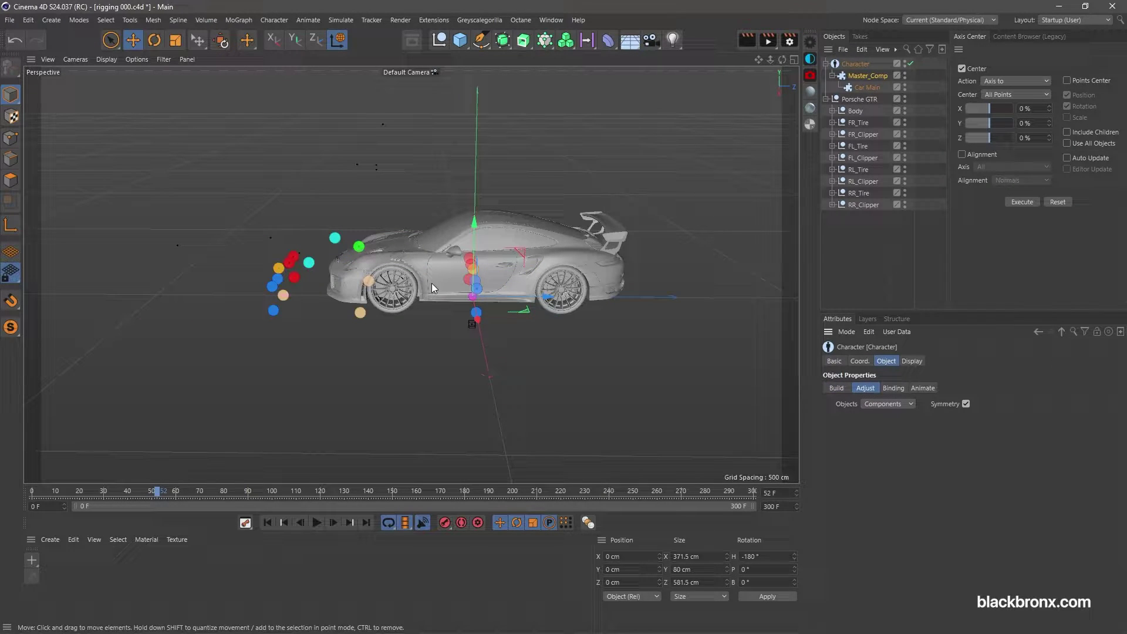
{"action": "left_click_drag", "start_coordinate": [422, 283], "coordinate": [493, 294], "text": "alt"}
{"action": "scroll", "coordinate": [493, 294], "scroll_direction": "up", "scroll_amount": 5}
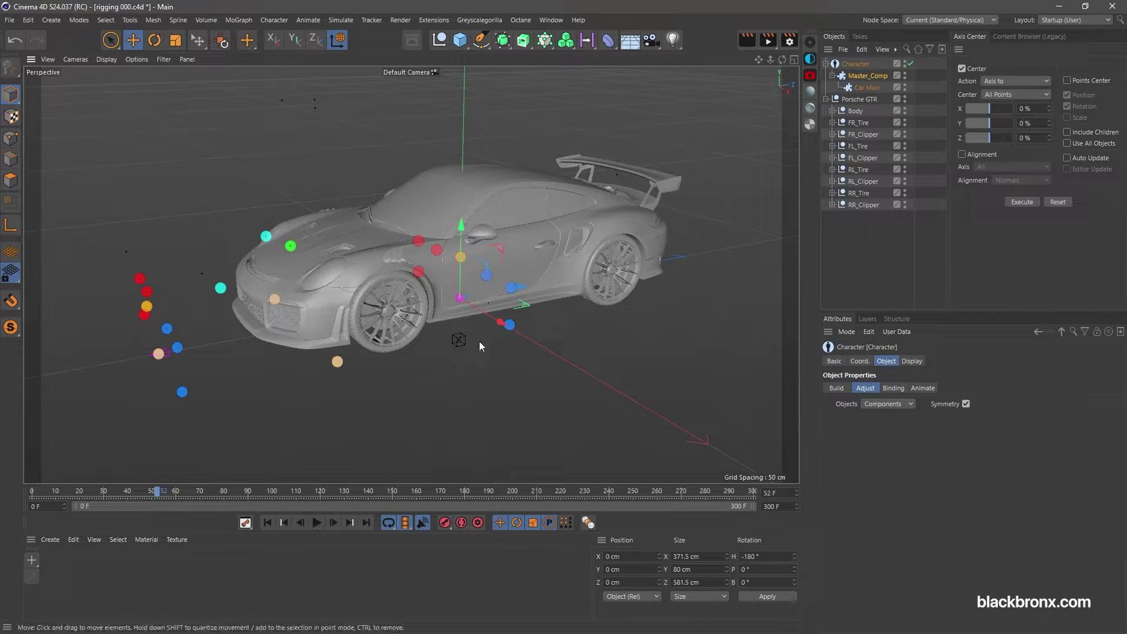
{"action": "left_click", "coordinate": [483, 348]}
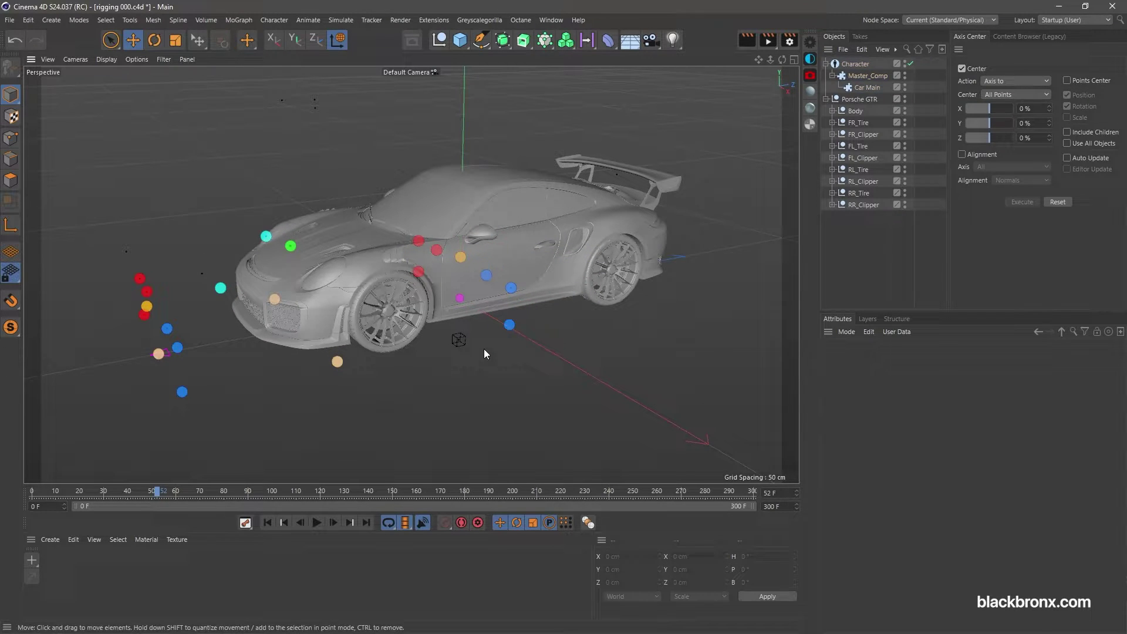
{"action": "left_click", "coordinate": [461, 299]}
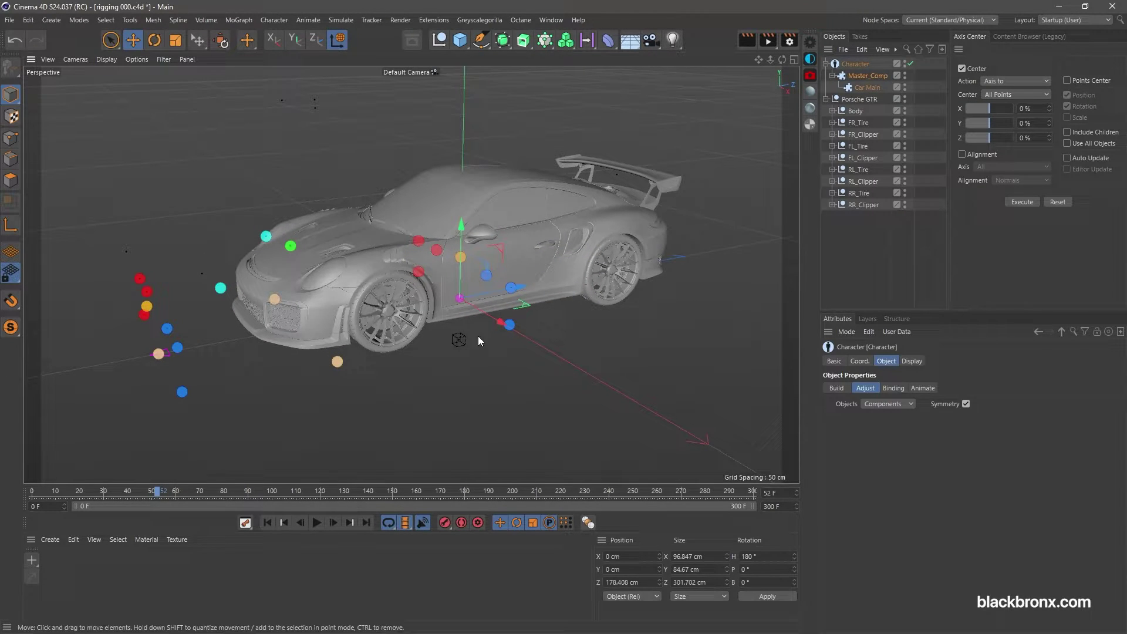
In Right view, hide the right tires, enable Vertex Snap, and snap the root onto the rear hub centre.
{"action": "key", "text": "F3"}
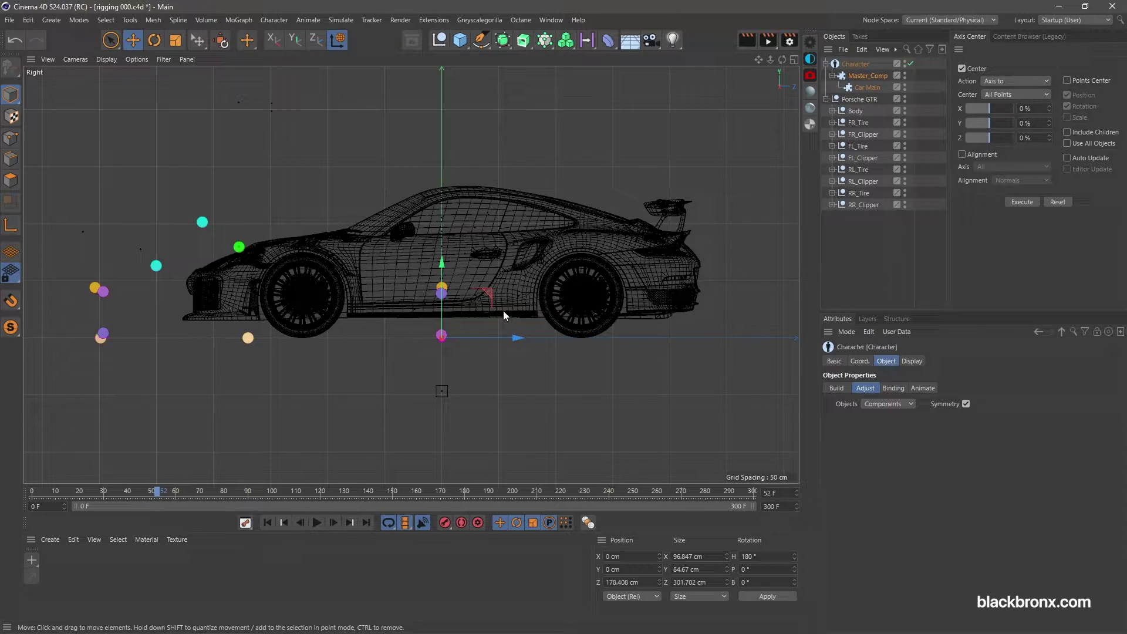
{"action": "left_click_drag", "start_coordinate": [497, 308], "coordinate": [626, 256]}
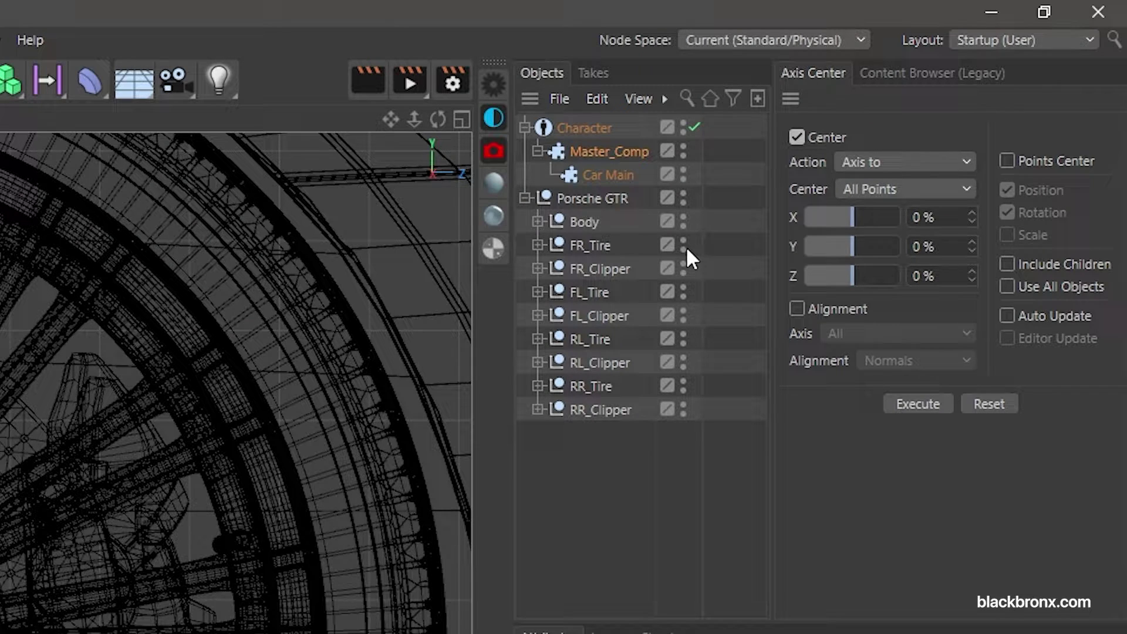
{"action": "double_click", "coordinate": [685, 248], "text": "ctrl"}
{"action": "left_click", "coordinate": [681, 388], "text": "ctrl"}
{"action": "left_click", "coordinate": [681, 388], "text": "ctrl"}
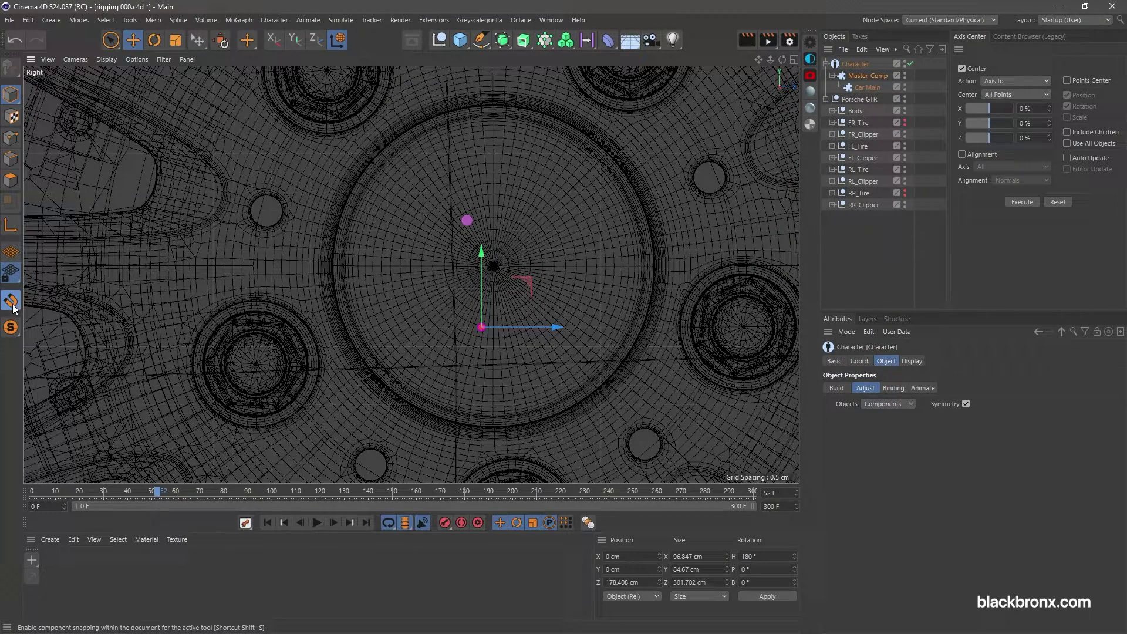
{"action": "left_click", "coordinate": [12, 303]}
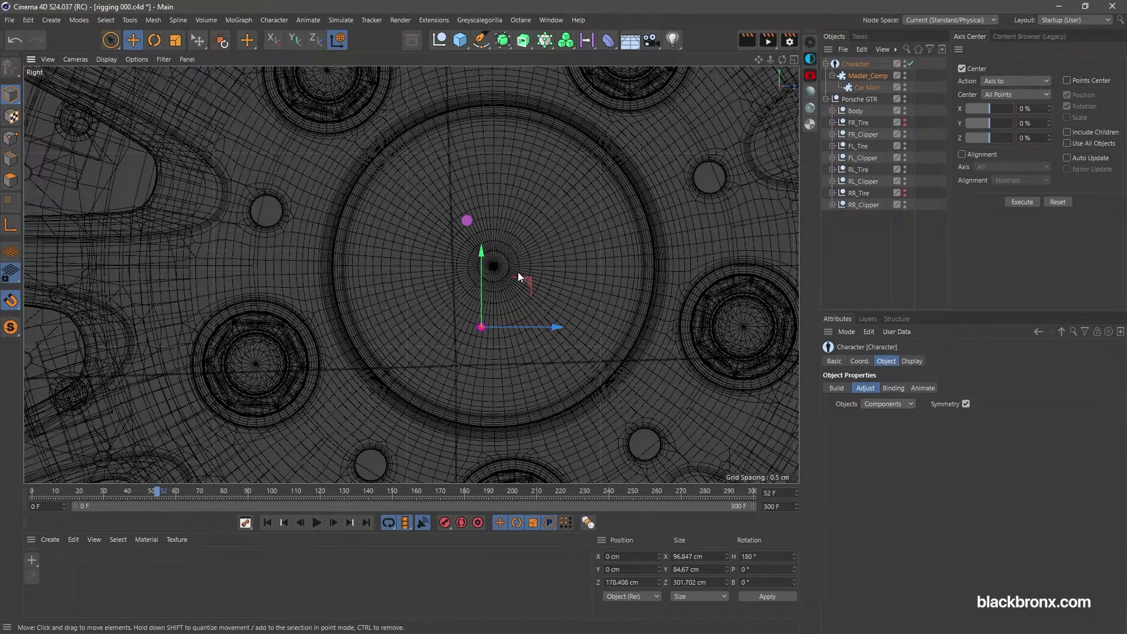
{"action": "scroll", "coordinate": [518, 276], "scroll_direction": "up", "scroll_amount": 5}
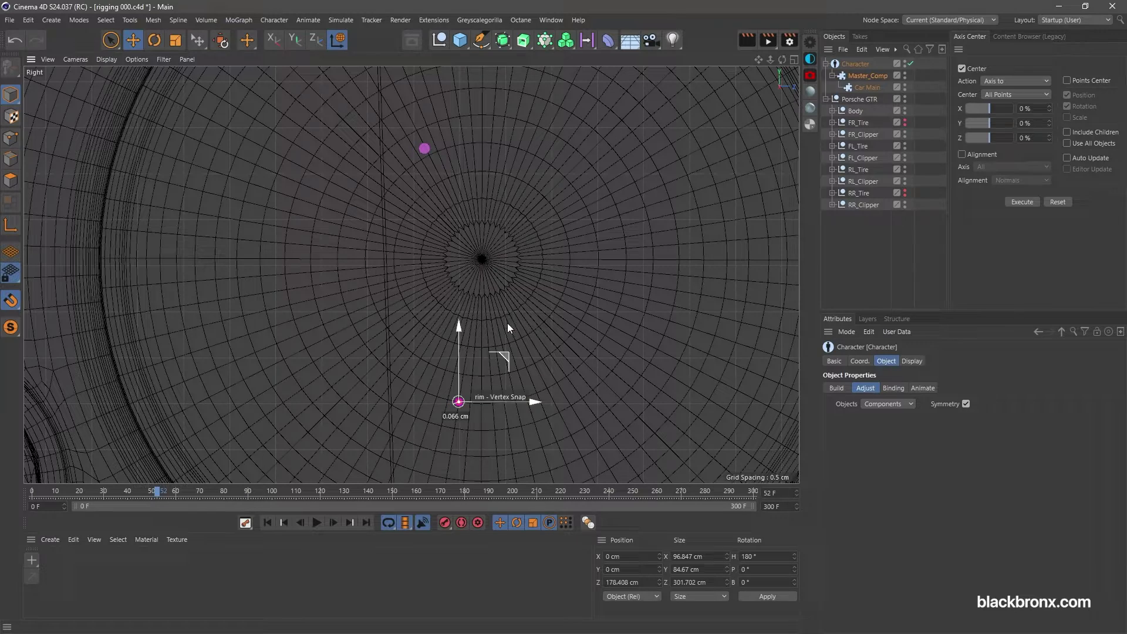
{"action": "left_click_drag", "start_coordinate": [508, 328], "coordinate": [528, 220]}
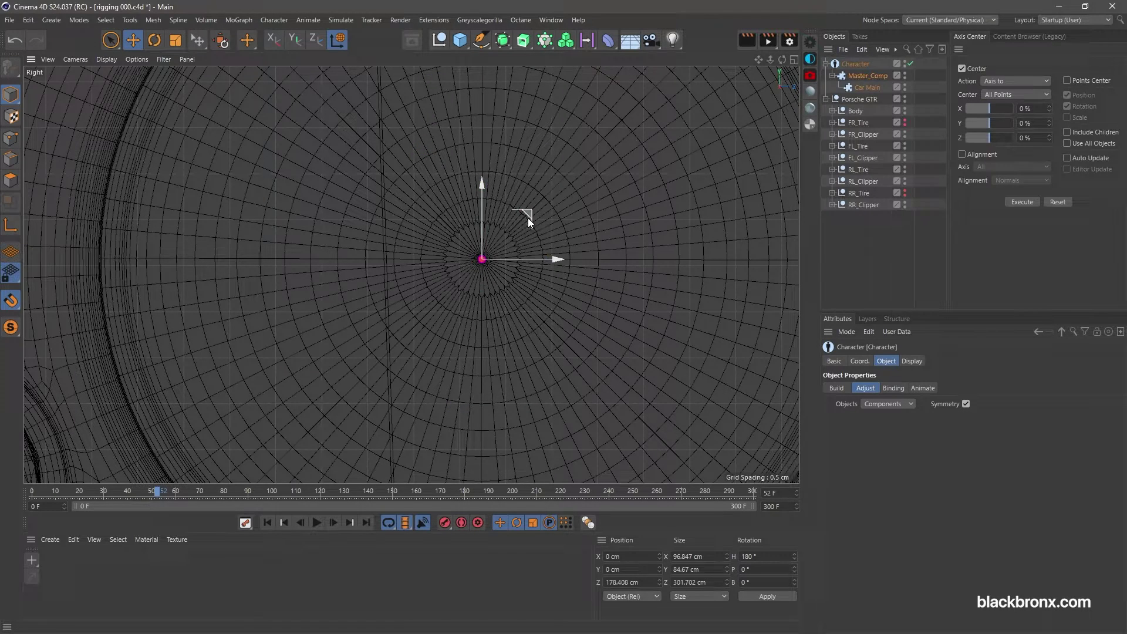
Hide the rear left tire and drag the rig root straight down to the ground line.
{"action": "scroll", "coordinate": [527, 217], "scroll_direction": "down", "scroll_amount": 5}
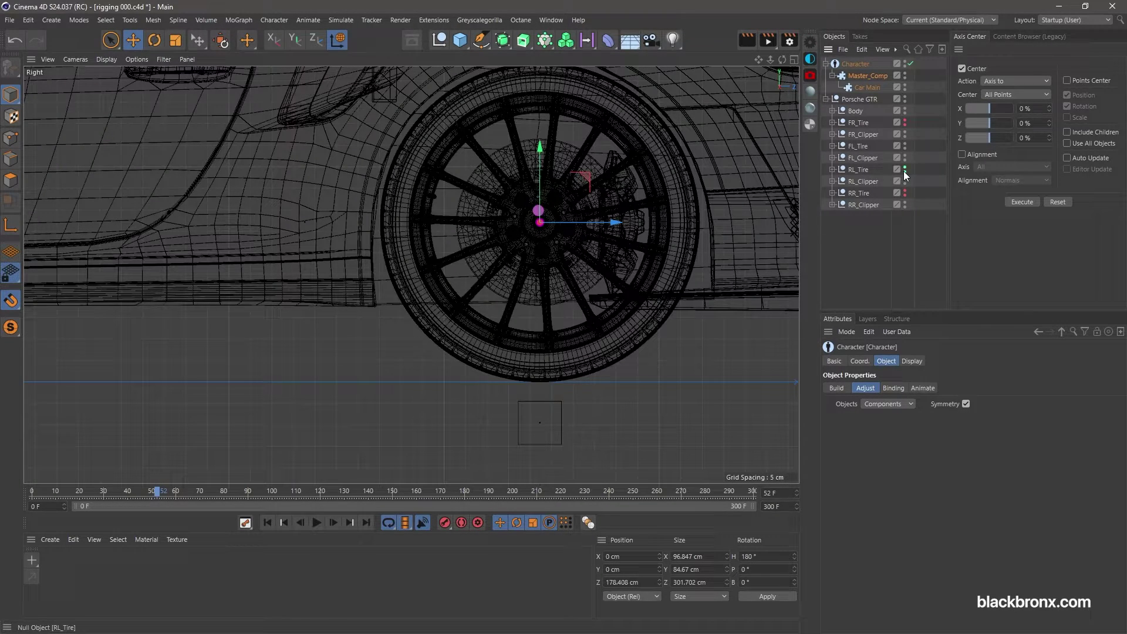
{"action": "left_click", "coordinate": [904, 168]}
{"action": "scroll", "coordinate": [523, 245], "scroll_direction": "up", "scroll_amount": 1}
{"action": "scroll", "coordinate": [524, 245], "scroll_direction": "up", "scroll_amount": 1}
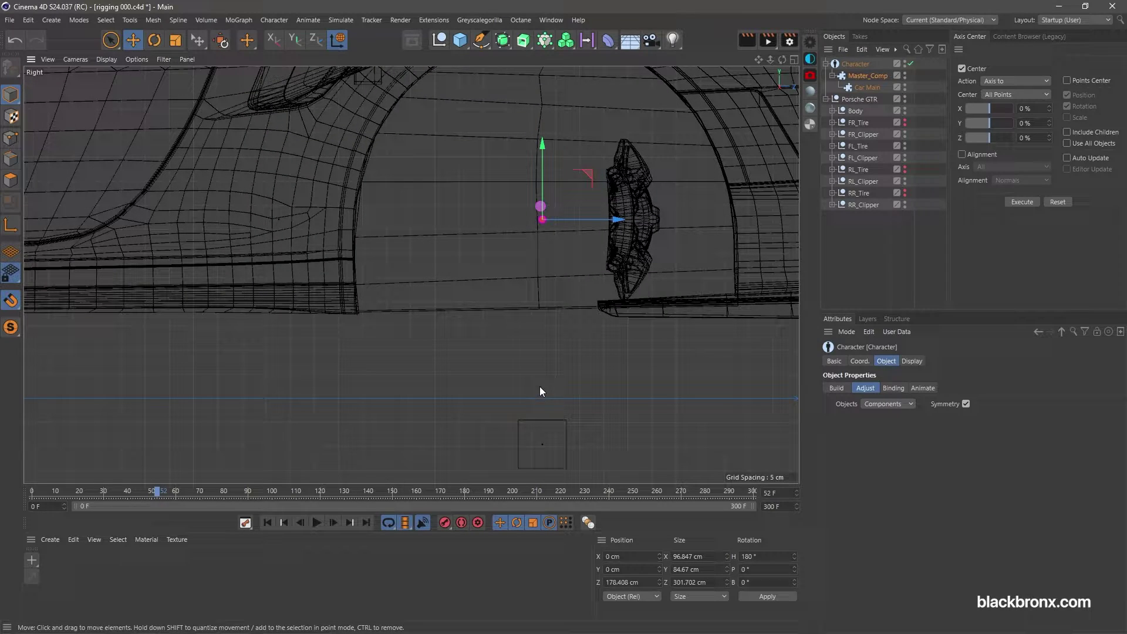
{"action": "left_click_drag", "start_coordinate": [544, 151], "coordinate": [541, 327]}
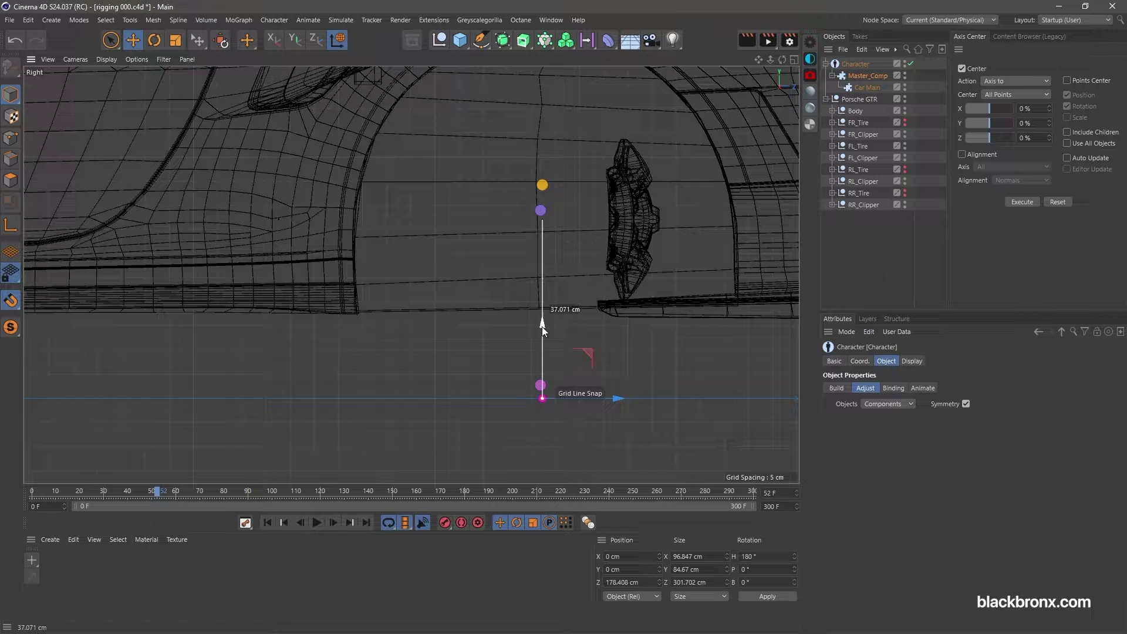
{"action": "key", "text": "h"}
{"action": "key", "text": "F1"}
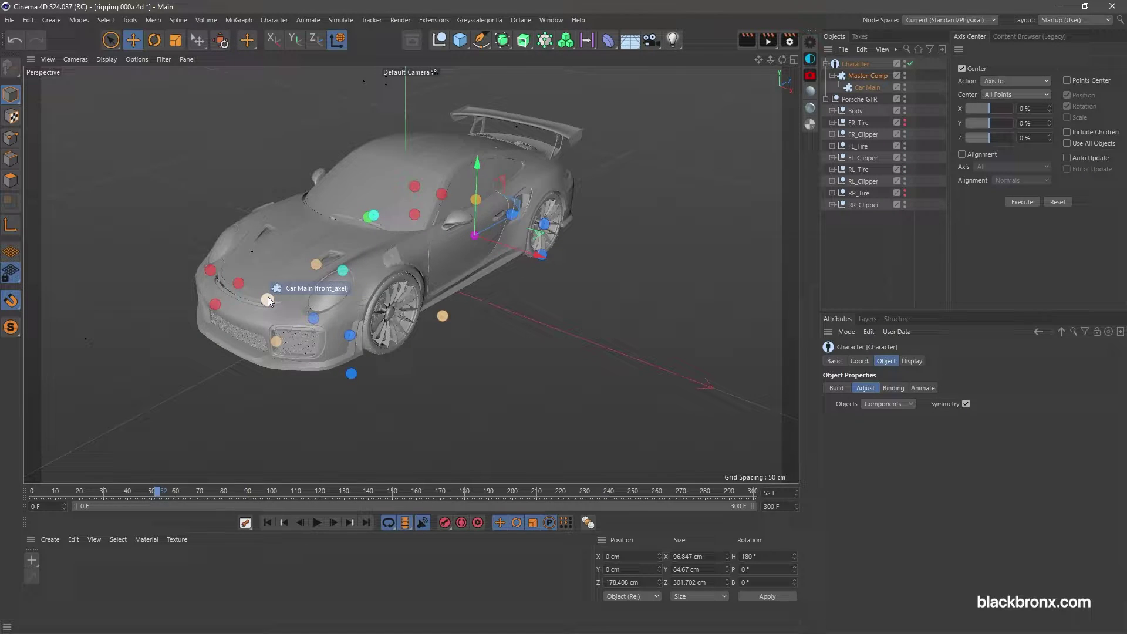
Snap the front_axel handle onto the front wheel hub centre in Right view.
{"action": "key", "text": "F3"}
{"action": "mouse_move", "coordinate": [199, 218]}
{"action": "left_mouse_down"}
{"action": "mouse_move", "coordinate": [462, 241]}
{"action": "mouse_move", "coordinate": [504, 255]}
{"action": "left_mouse_up"}
{"action": "scroll", "coordinate": [427, 361], "scroll_direction": "up", "scroll_amount": 5}
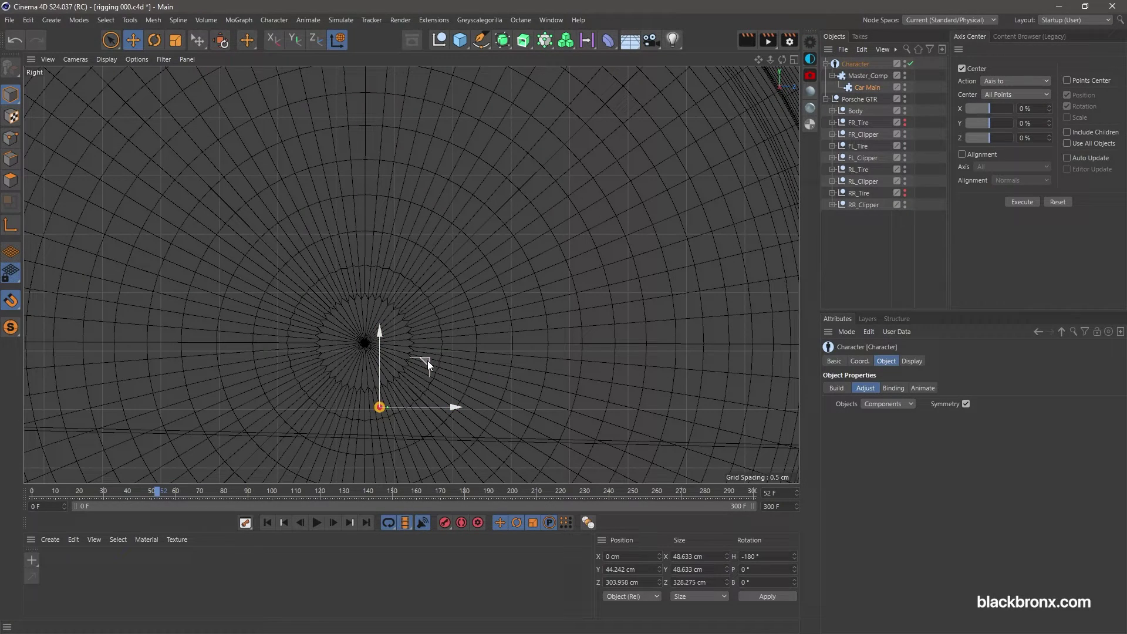
{"action": "left_click_drag", "start_coordinate": [427, 360], "coordinate": [417, 297]}
{"action": "key", "text": "F1"}
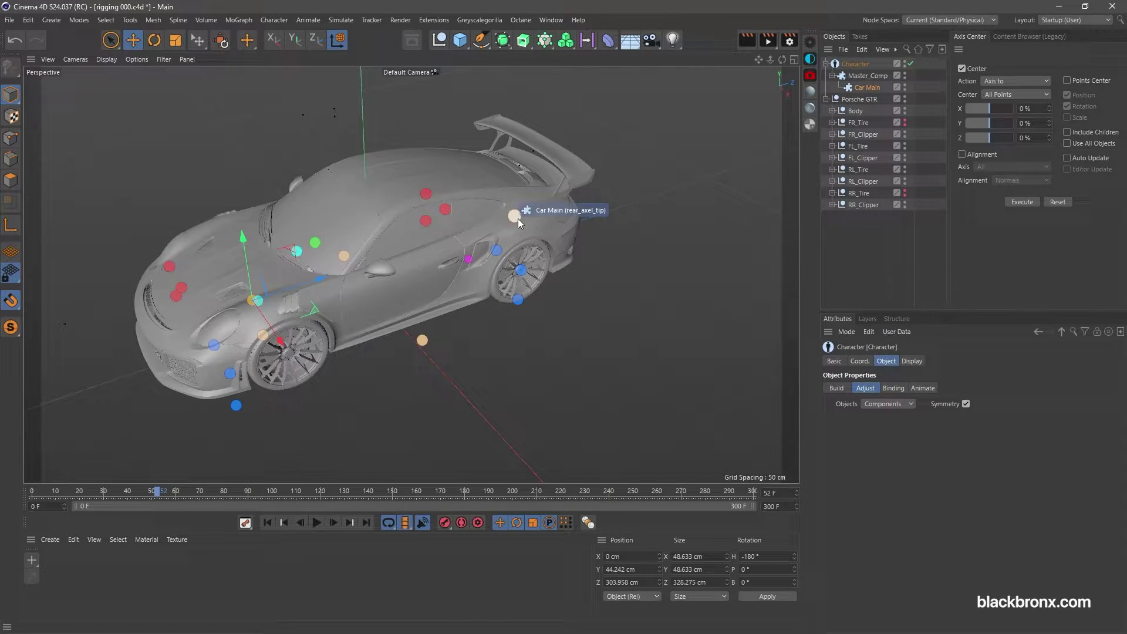
Move the rear_axel_tip handle onto the rear wheel hub.
{"action": "left_click", "coordinate": [516, 218]}
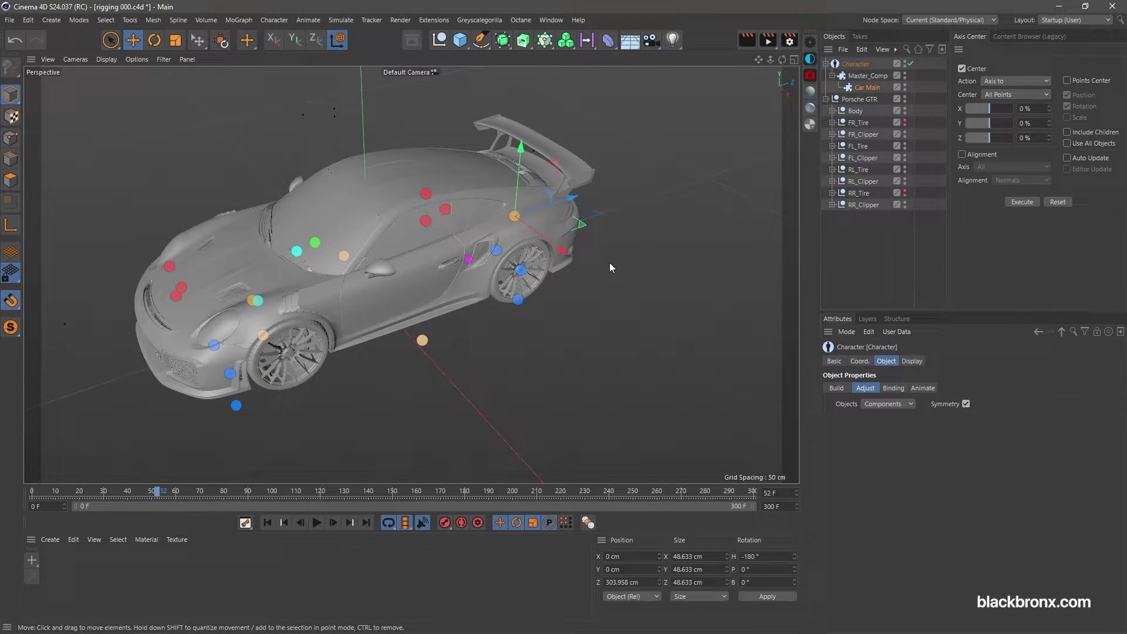
{"action": "key", "text": "F3"}
{"action": "scroll", "coordinate": [538, 301], "scroll_direction": "up", "scroll_amount": 8}
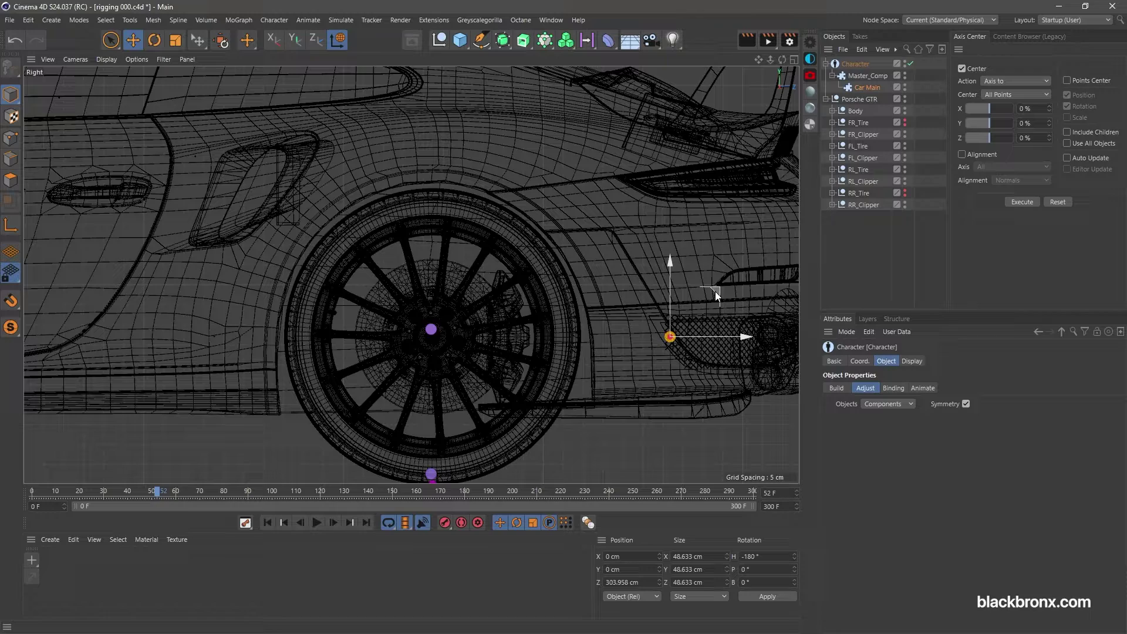
{"action": "left_click_drag", "start_coordinate": [715, 291], "coordinate": [489, 290]}
{"action": "scroll", "coordinate": [492, 291], "scroll_direction": "up", "scroll_amount": 10}
{"action": "key", "text": "F1"}
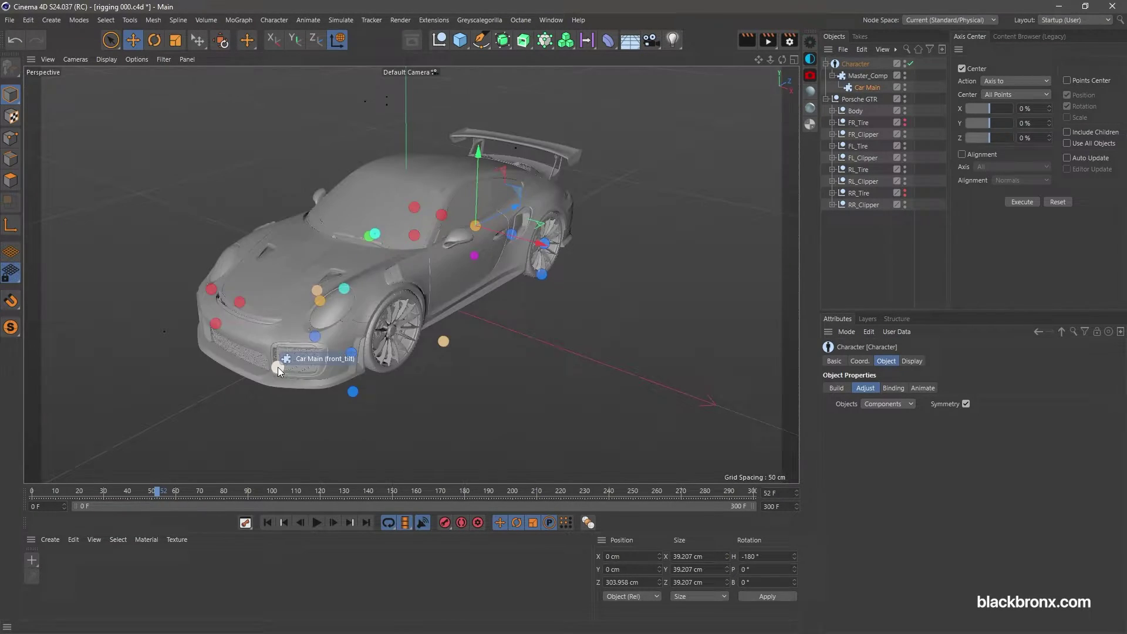
Snap the front_tilt handle to the front hub, hide the front left tire, and lower it 33.875 cm.
{"action": "key", "text": "F3"}
{"action": "left_click_drag", "start_coordinate": [115, 319], "coordinate": [434, 240]}
{"action": "scroll", "coordinate": [410, 321], "scroll_direction": "up", "scroll_amount": 10}
{"action": "scroll", "coordinate": [433, 240], "scroll_direction": "down", "scroll_amount": 10}
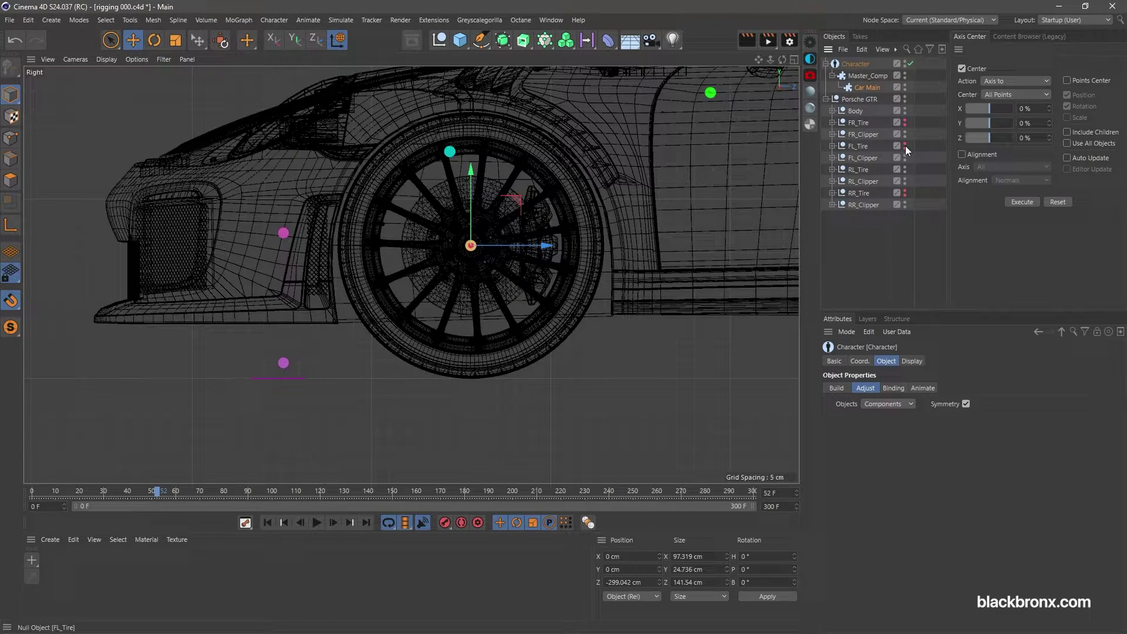
{"action": "left_click", "coordinate": [904, 144]}
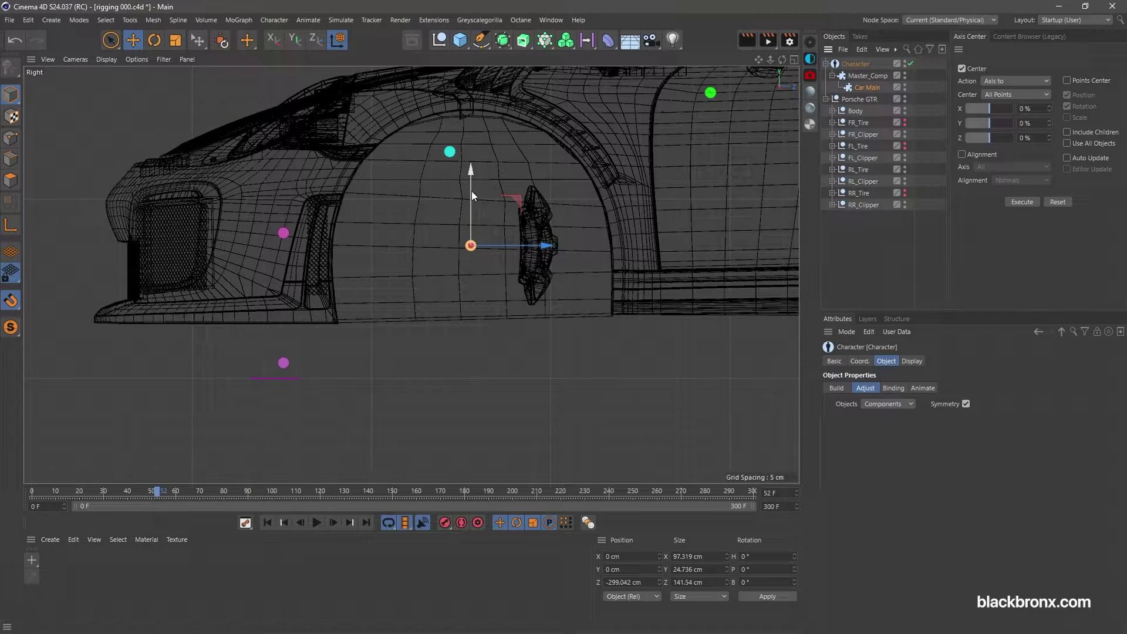
{"action": "left_click_drag", "start_coordinate": [471, 191], "coordinate": [472, 318]}
{"action": "key", "text": "F1"}
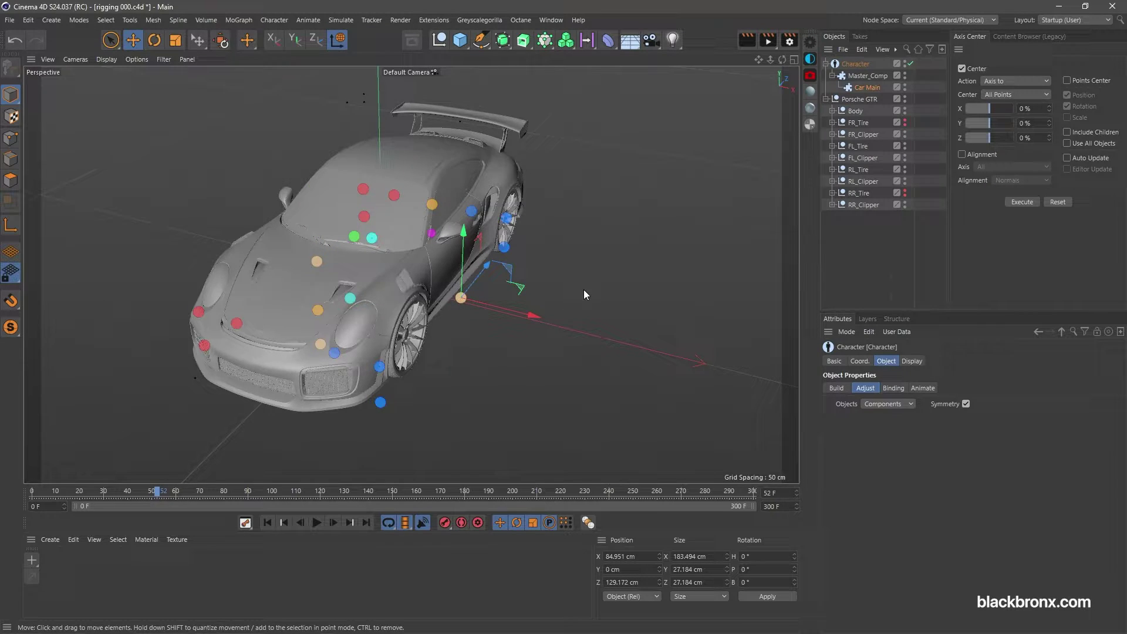
In Front view, snap the wheel handles to both outer tire edges and lower the joint to ground height.
{"action": "key", "text": "F4"}
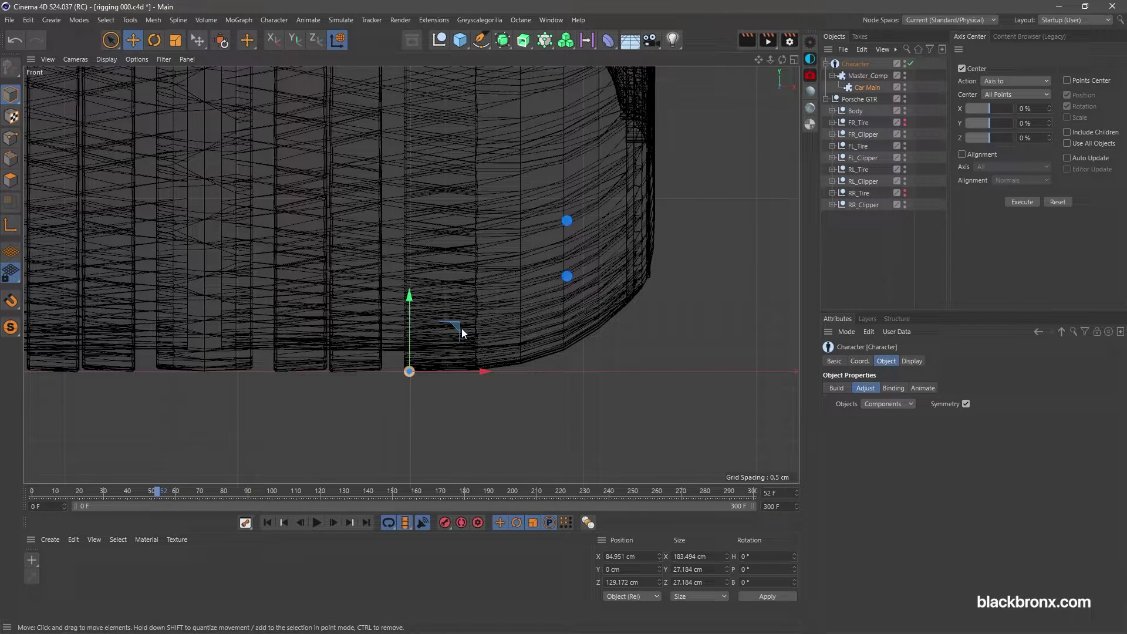
{"action": "left_click_drag", "start_coordinate": [452, 328], "coordinate": [598, 332]}
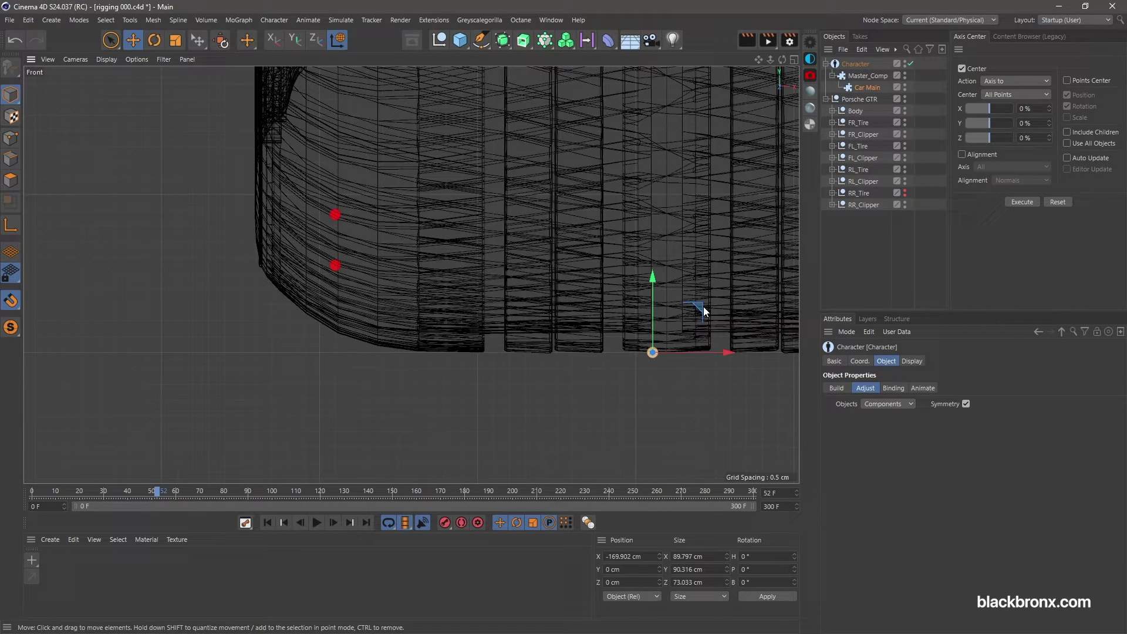
{"action": "left_click_drag", "start_coordinate": [700, 307], "coordinate": [303, 293]}
{"action": "scroll", "coordinate": [339, 364], "scroll_direction": "down", "scroll_amount": 5}
{"action": "middle_click_drag", "start_coordinate": [339, 358], "coordinate": [480, 353], "text": "alt"}
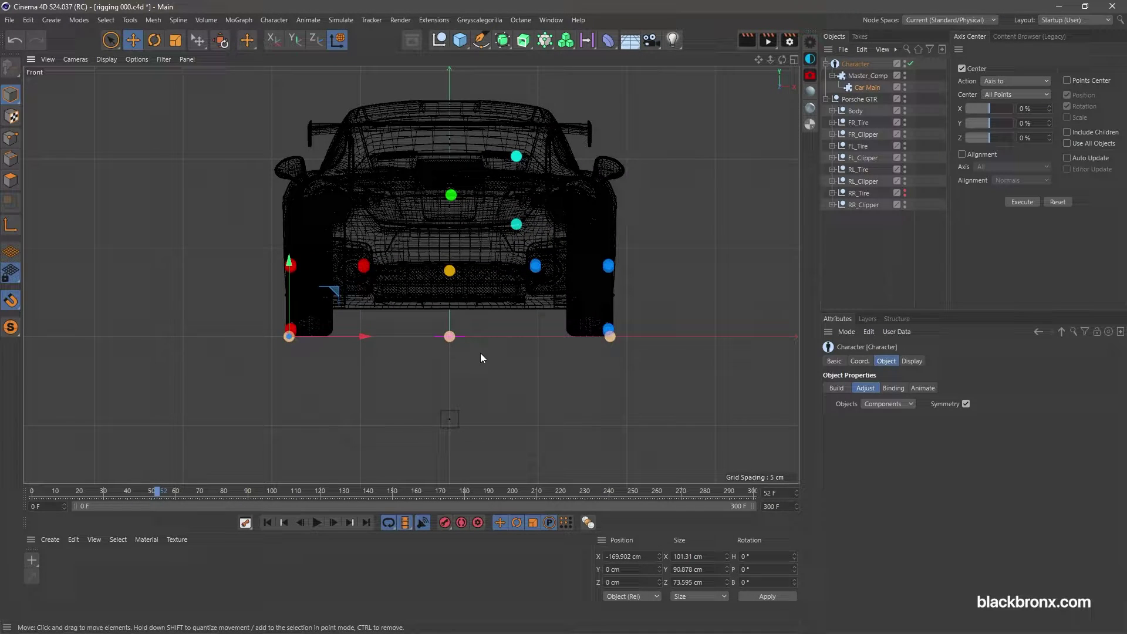
{"action": "key", "text": "F1"}
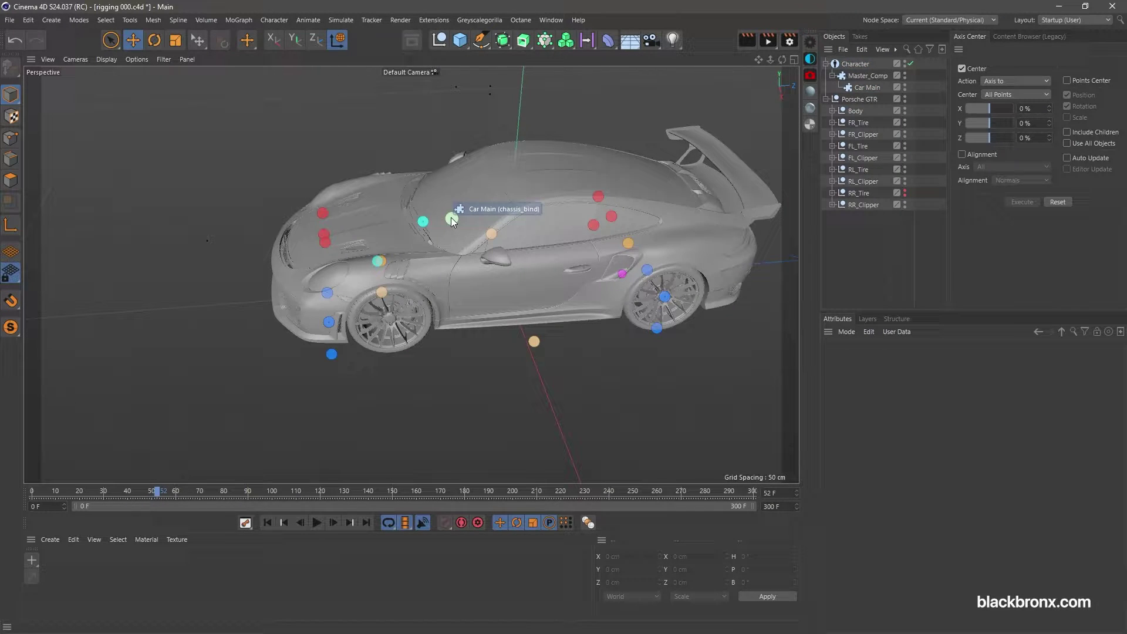
Move the chassis joint down and back onto the front wheel arch in Right view.
{"action": "key", "text": "F2"}
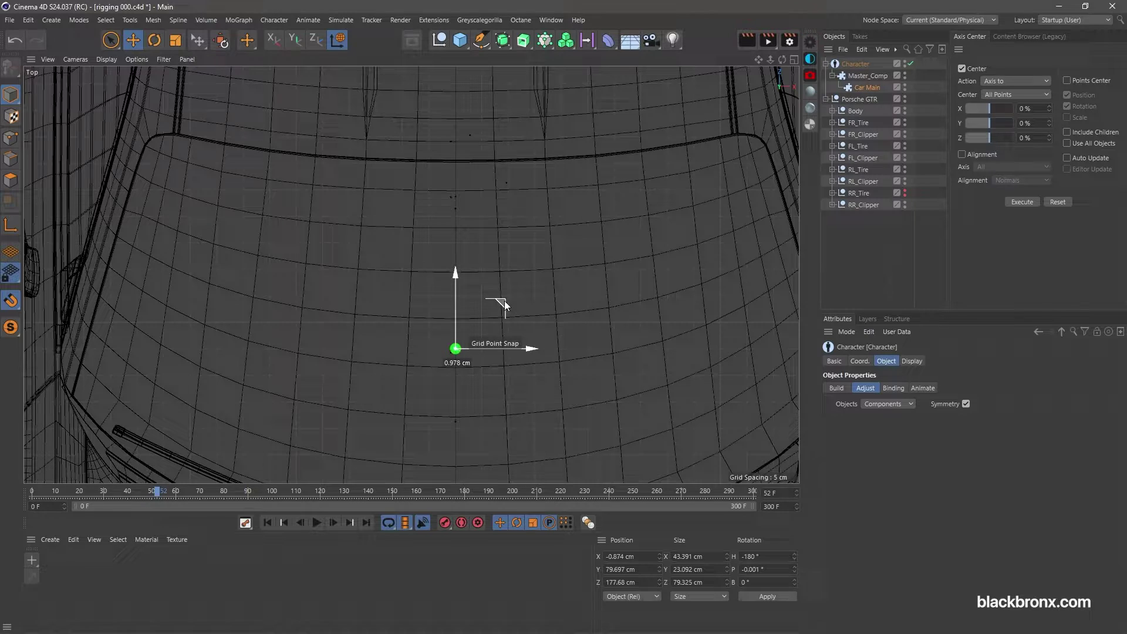
{"action": "key", "text": "F3"}
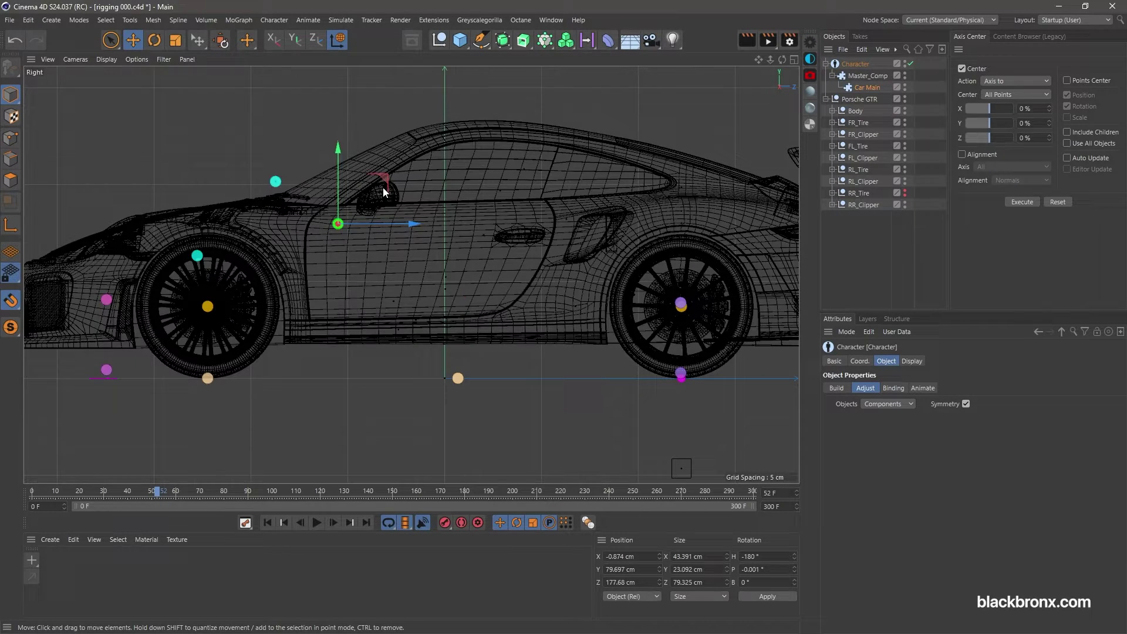
{"action": "left_click_drag", "start_coordinate": [389, 177], "coordinate": [447, 283]}
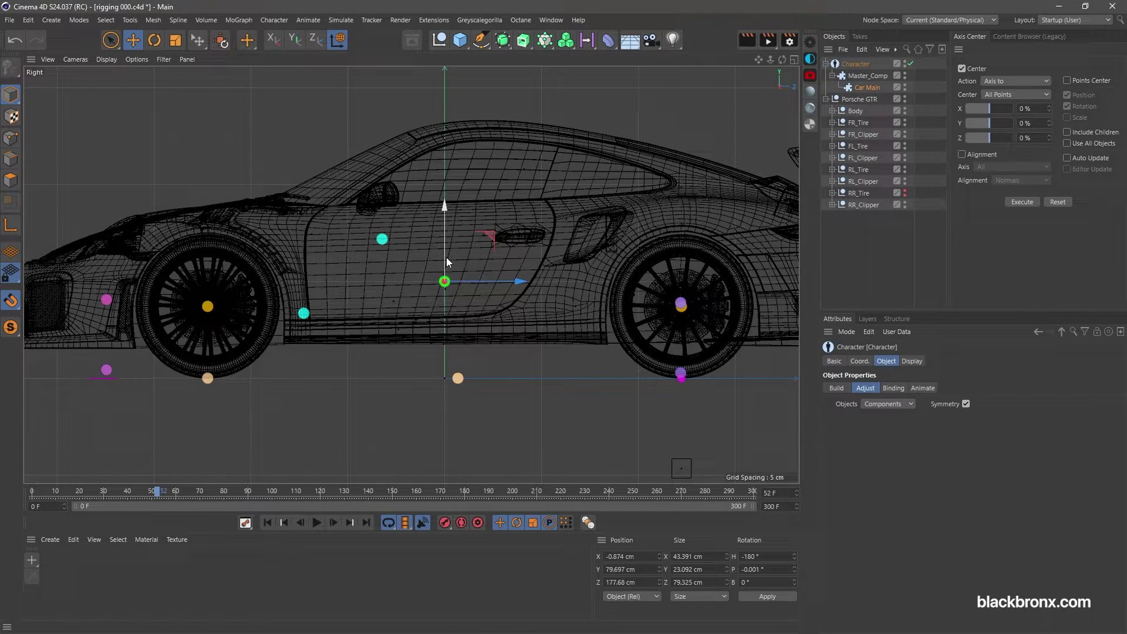
{"action": "left_click_drag", "start_coordinate": [446, 223], "coordinate": [445, 241]}
{"action": "middle_click_drag", "start_coordinate": [404, 251], "coordinate": [473, 350], "text": "alt"}
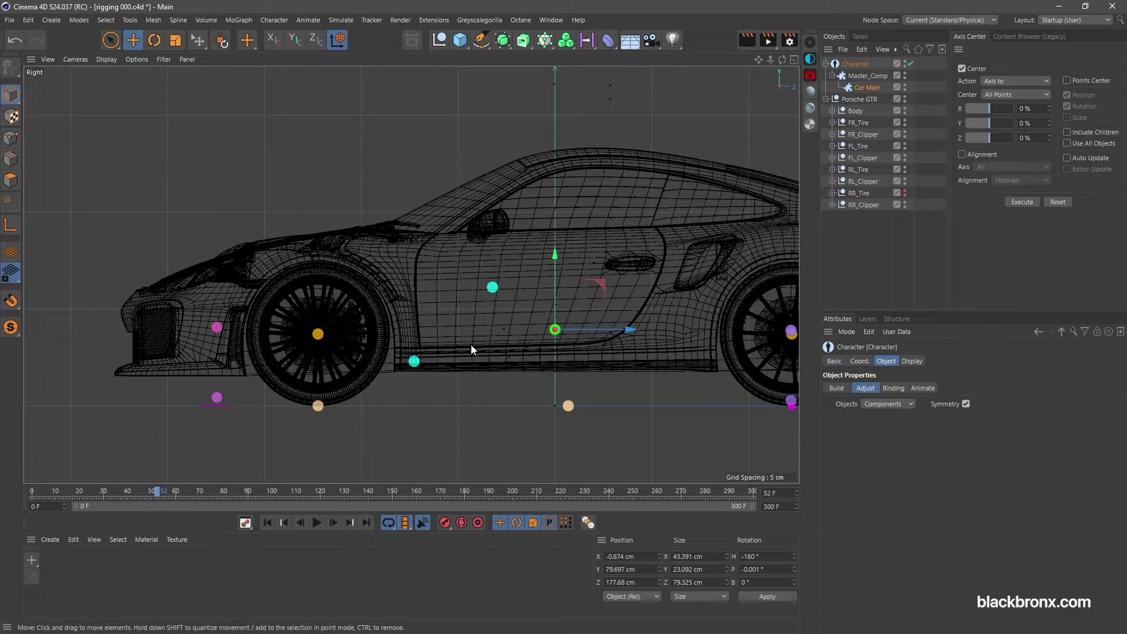
Move steering_column_bind up and forward, tilt it about 13.6°, and slide it along X.
{"action": "left_click", "coordinate": [414, 362]}
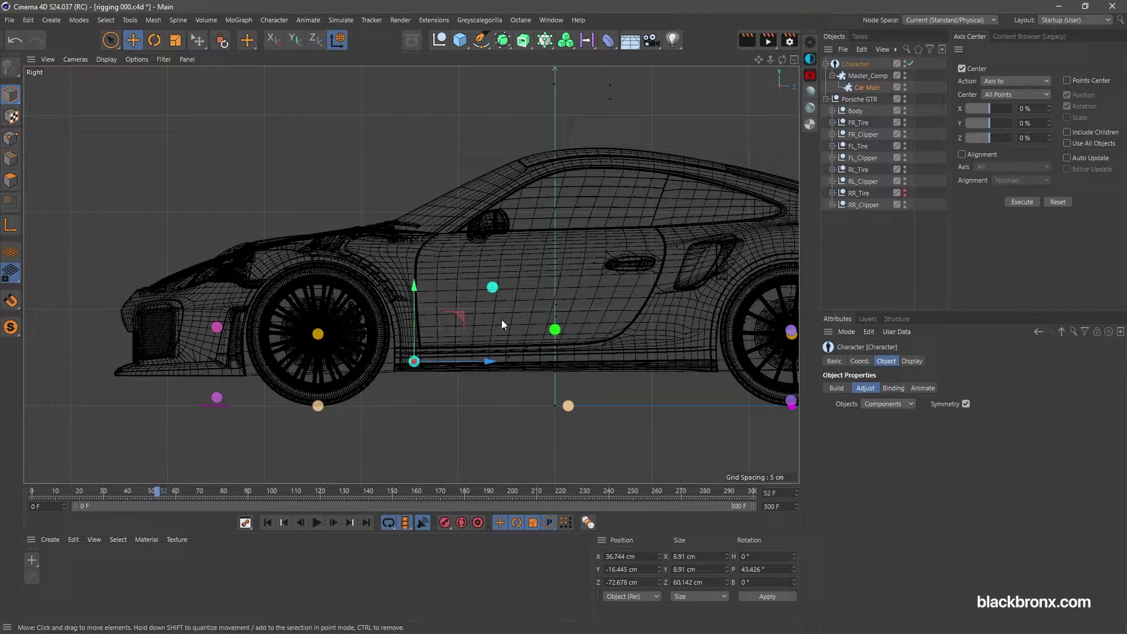
{"action": "left_click_drag", "start_coordinate": [459, 315], "coordinate": [439, 242]}
{"action": "scroll", "coordinate": [433, 258], "scroll_direction": "up", "scroll_amount": 3}
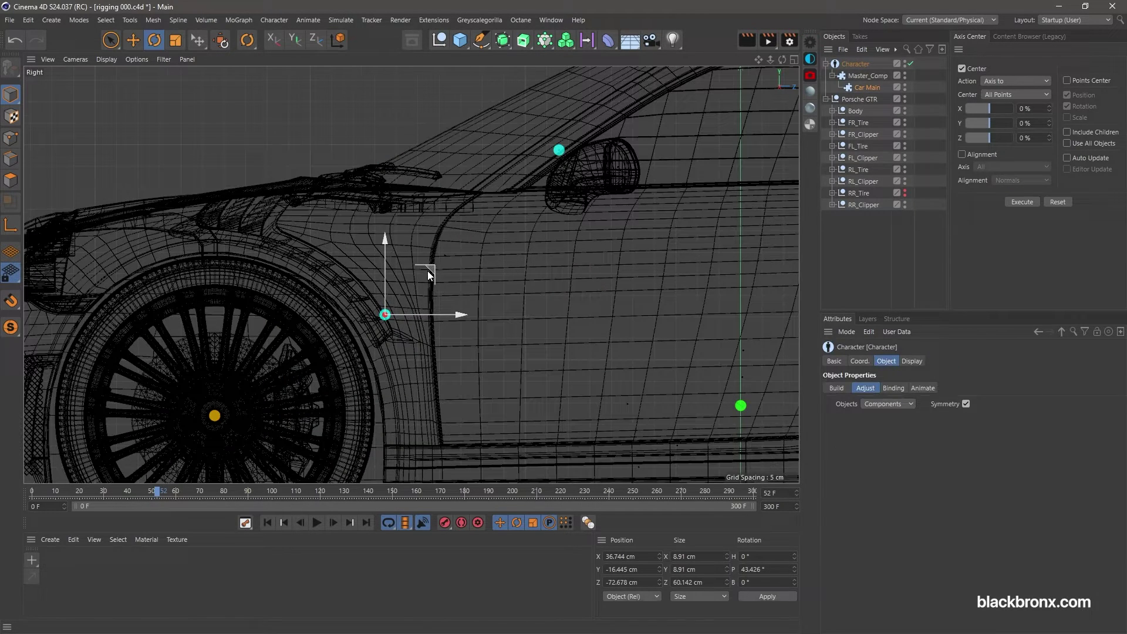
{"action": "key", "text": "r"}
{"action": "left_click_drag", "start_coordinate": [424, 294], "coordinate": [446, 300]}
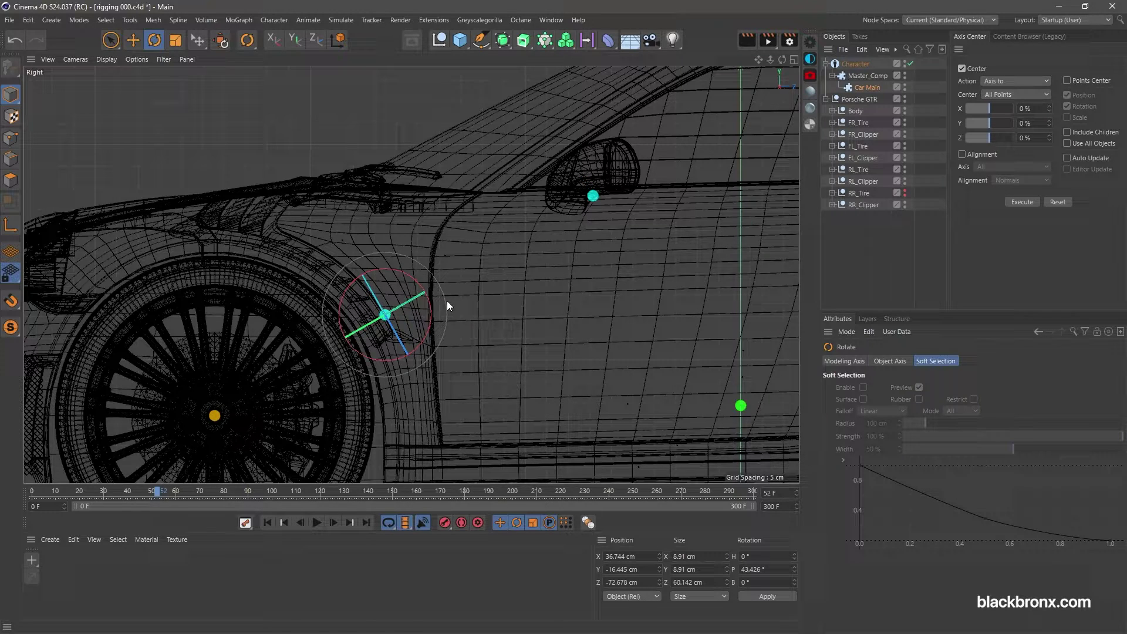
{"action": "key", "text": "e"}
{"action": "key", "text": "F2"}
{"action": "left_click_drag", "start_coordinate": [646, 294], "coordinate": [543, 300]}
{"action": "key", "text": "F1"}
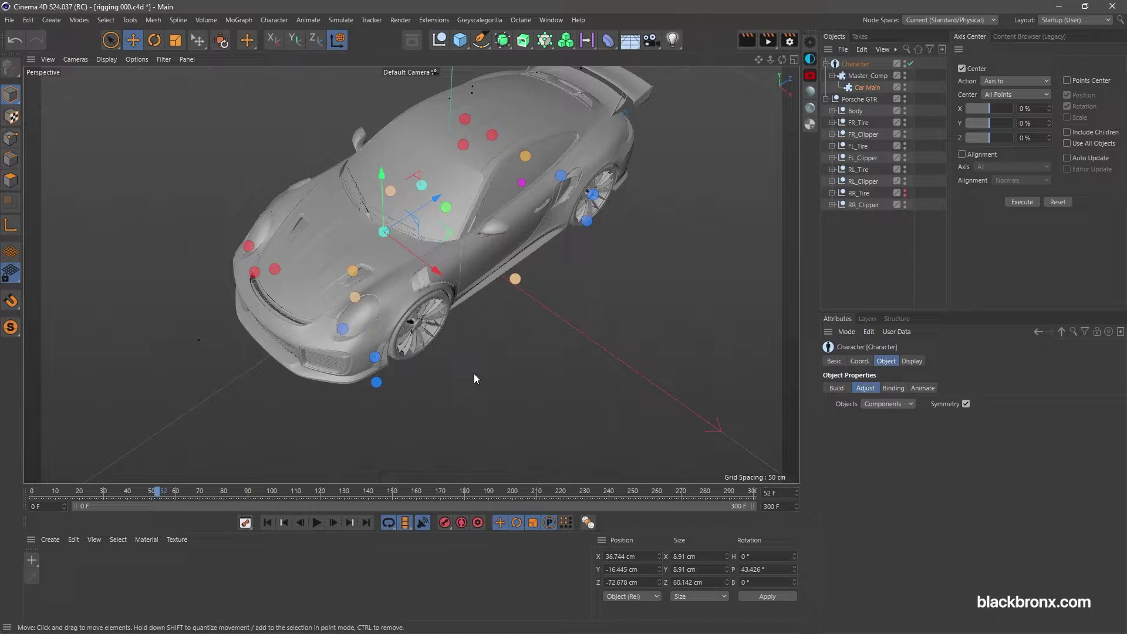
Snap the front wheel well joint onto the front wheel hub centre in Right view.
{"action": "left_click", "coordinate": [346, 333]}
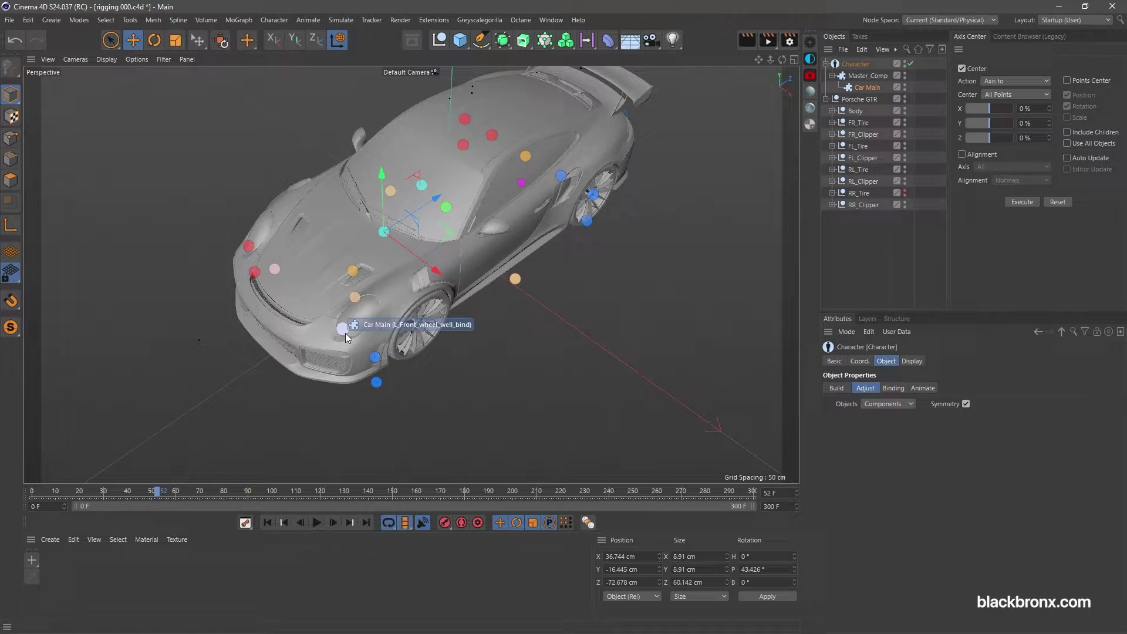
{"action": "key", "text": "F4"}
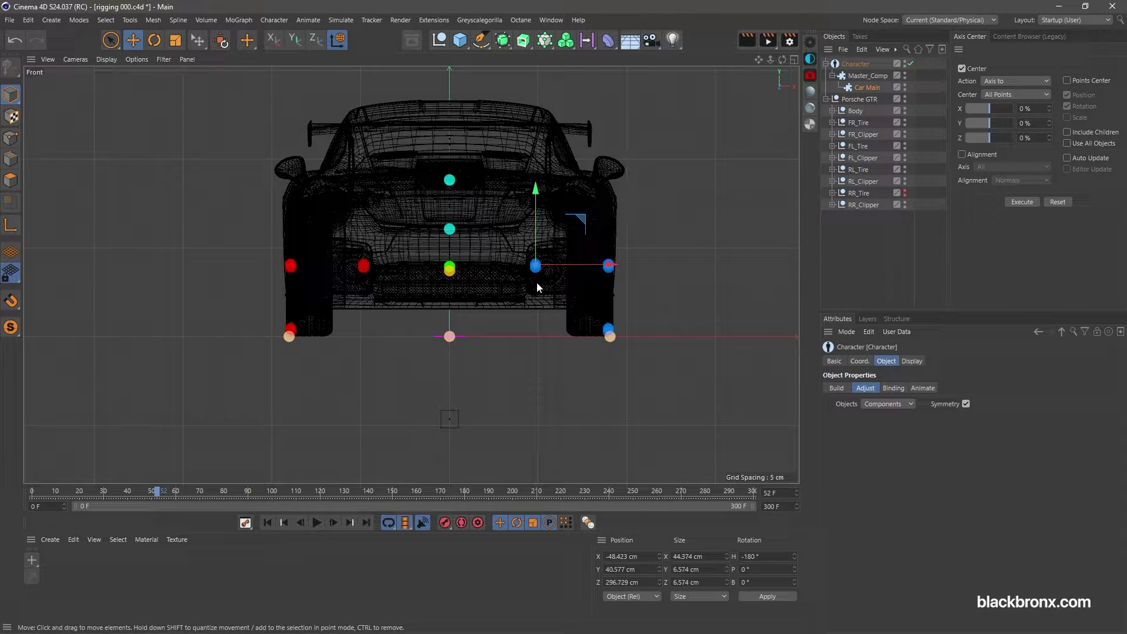
{"action": "key", "text": "F5"}
{"action": "key", "text": "F3"}
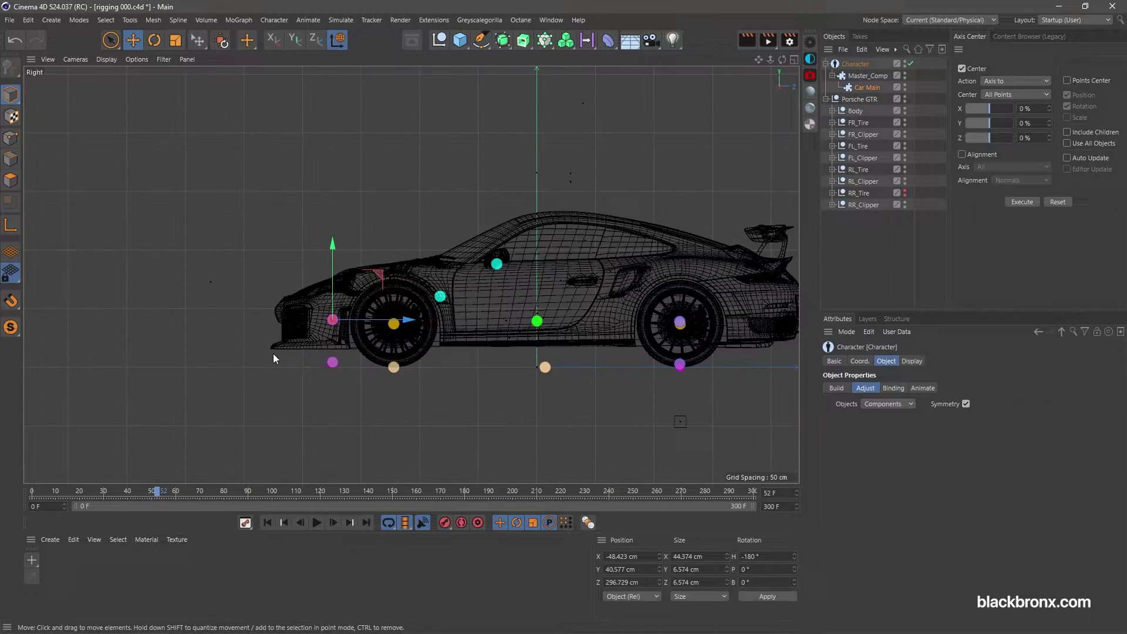
{"action": "scroll", "coordinate": [328, 317], "scroll_direction": "up", "scroll_amount": 5}
{"action": "left_click_drag", "start_coordinate": [376, 262], "coordinate": [631, 278]}
{"action": "scroll", "coordinate": [540, 280], "scroll_direction": "up", "scroll_amount": 10}
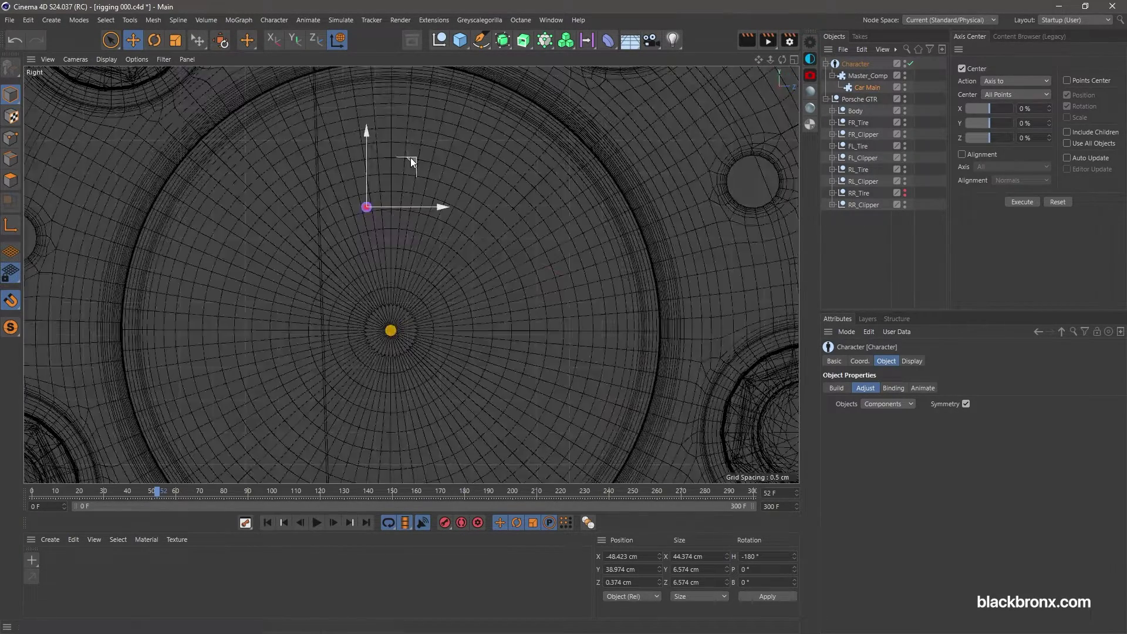
{"action": "left_click_drag", "start_coordinate": [411, 159], "coordinate": [437, 277]}
{"action": "key", "text": "F1"}
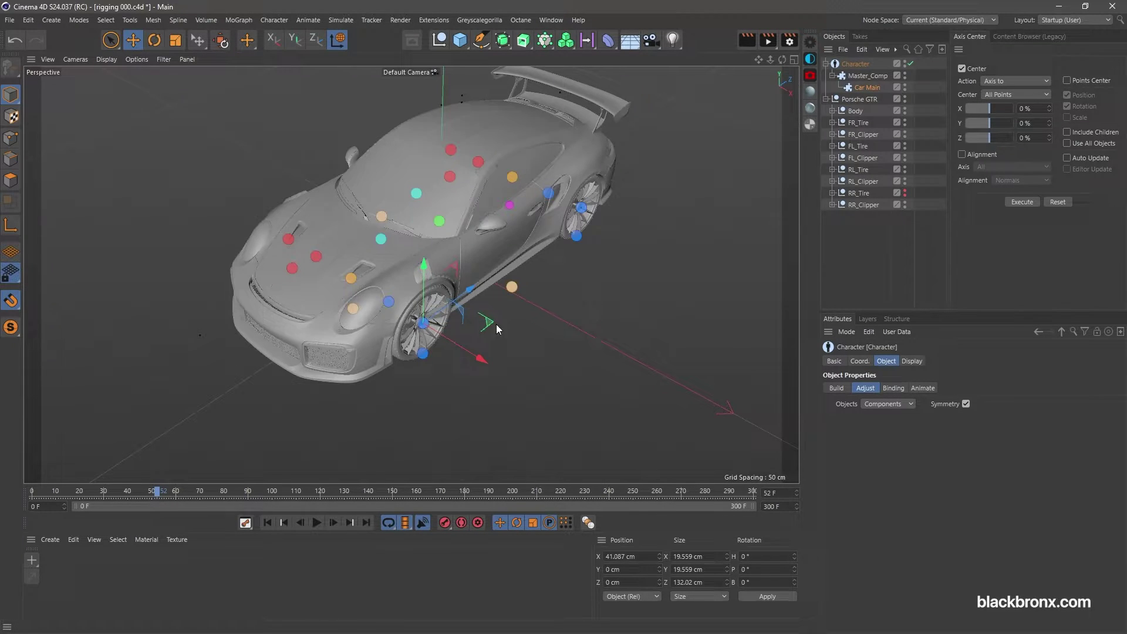
Hide the car body and snap the joints onto the tire edges, one shifted about 10.6 cm sideways.
{"action": "key", "text": "F4"}
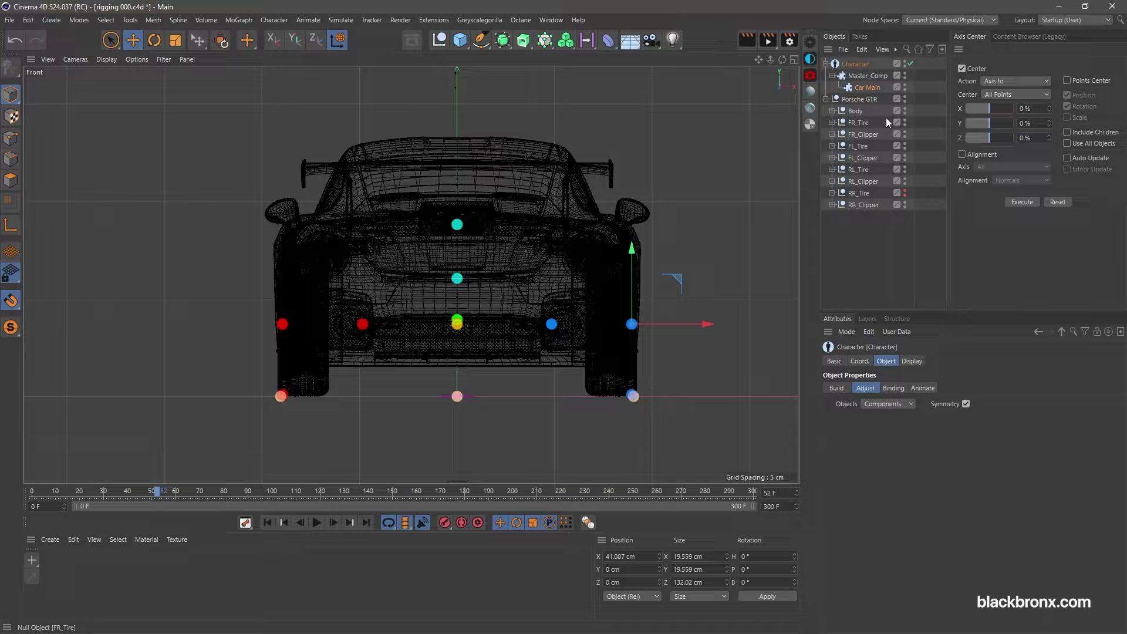
{"action": "left_click", "coordinate": [904, 110]}
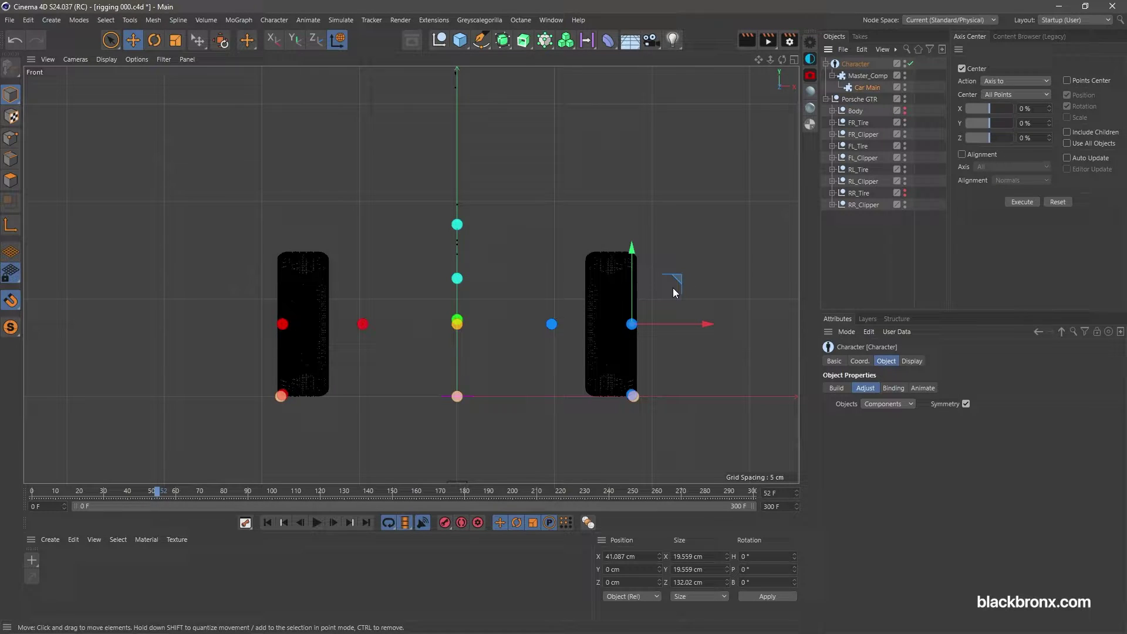
{"action": "scroll", "coordinate": [673, 288], "scroll_direction": "up", "scroll_amount": 10}
{"action": "left_click_drag", "start_coordinate": [693, 347], "coordinate": [522, 350]}
{"action": "scroll", "coordinate": [544, 347], "scroll_direction": "up", "scroll_amount": 5}
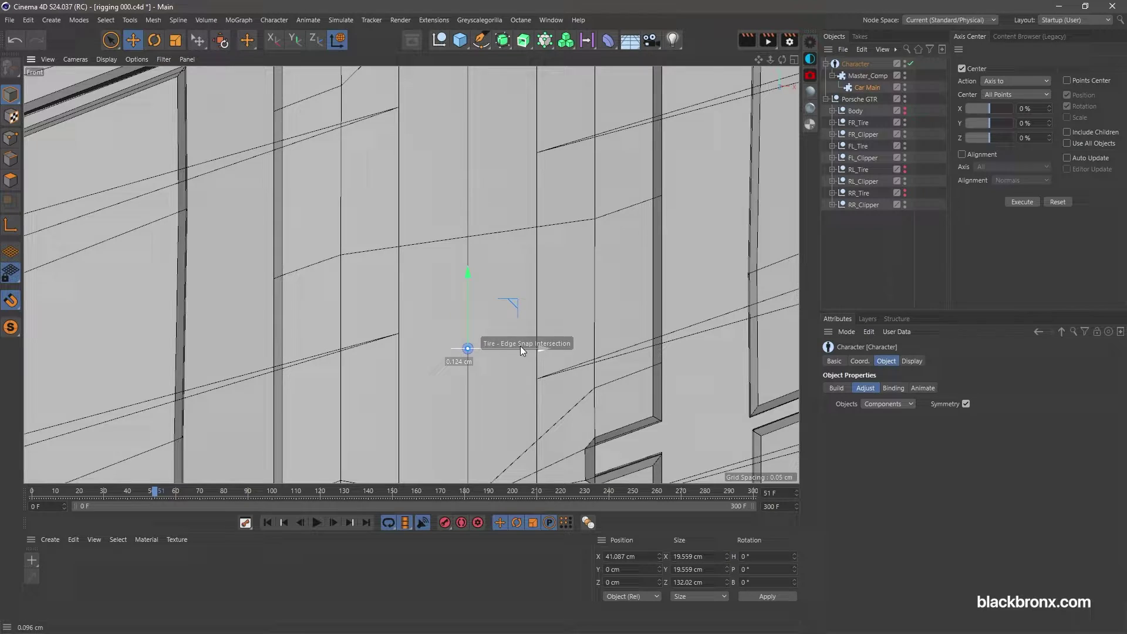
{"action": "key", "text": "F1"}
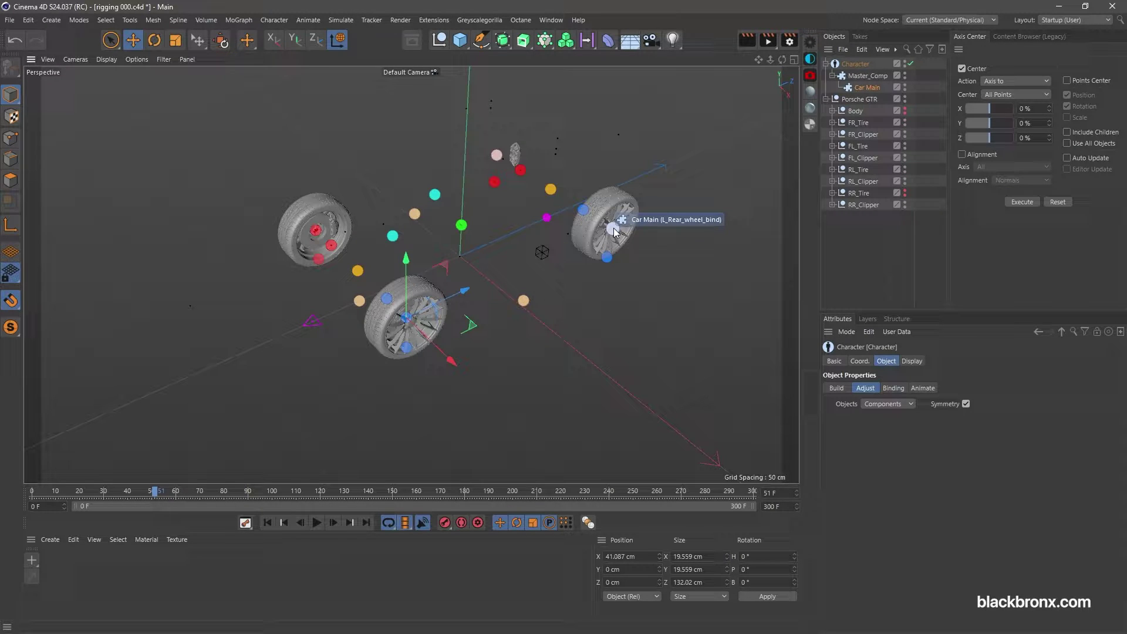
{"action": "key", "text": "F4"}
{"action": "left_click_drag", "start_coordinate": [705, 339], "coordinate": [500, 329]}
{"action": "scroll", "coordinate": [496, 330], "scroll_direction": "up", "scroll_amount": 3}
Select L_Front_Wheel_targ_radius and hide FL_Tire and RL_Tire in Front view.
{"action": "key", "text": "F1"}
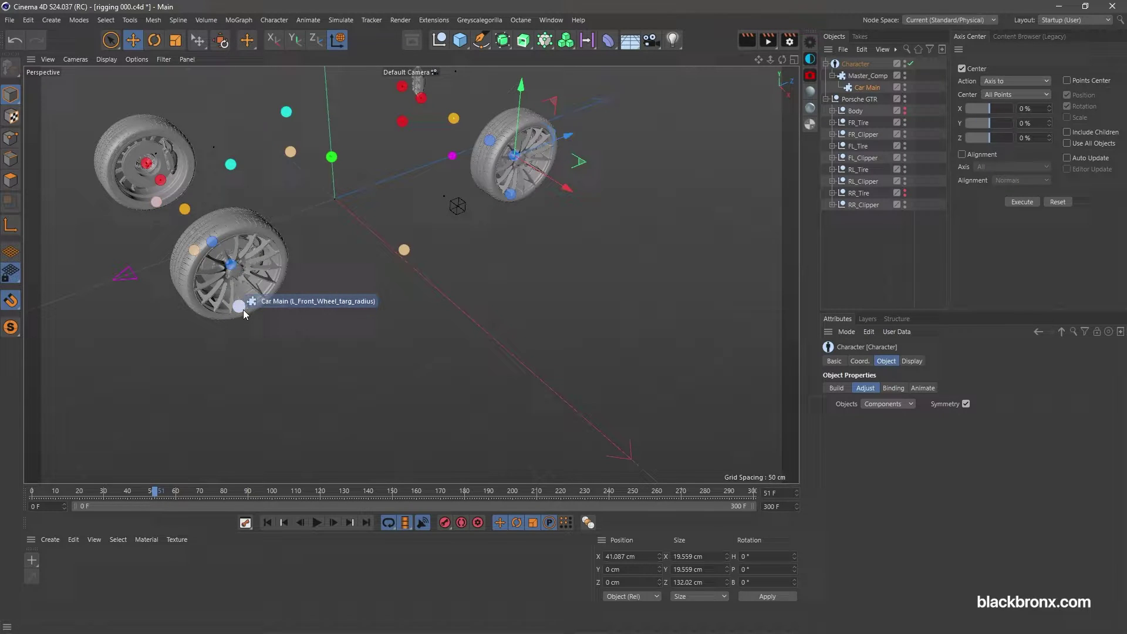
{"action": "left_click", "coordinate": [241, 307]}
{"action": "key", "text": "F4"}
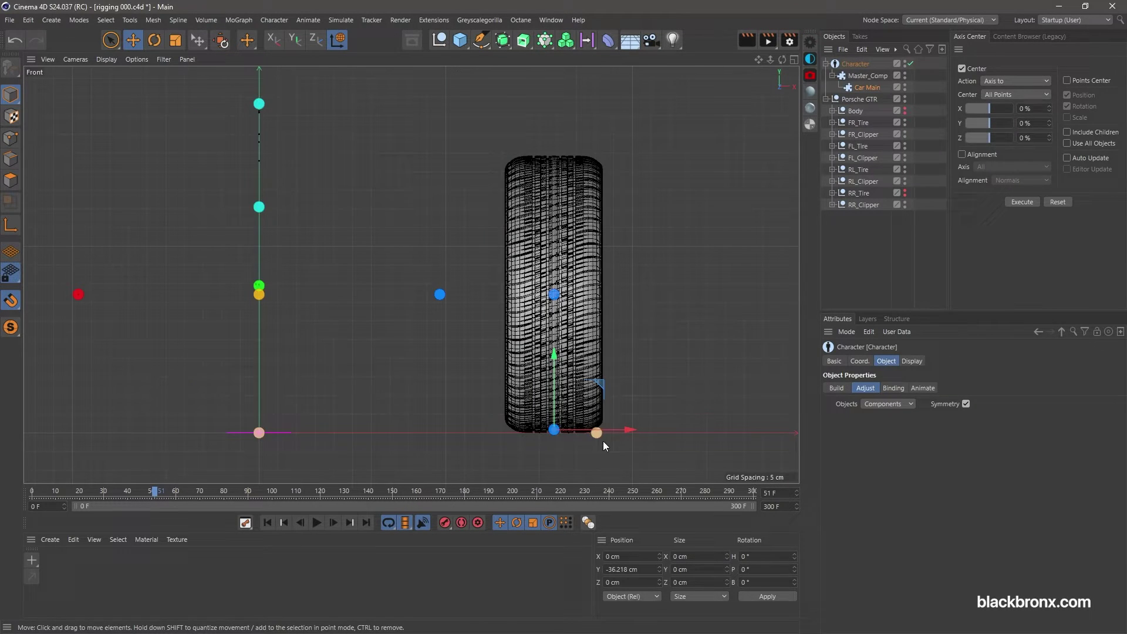
{"action": "scroll", "coordinate": [603, 441], "scroll_direction": "up", "scroll_amount": 2}
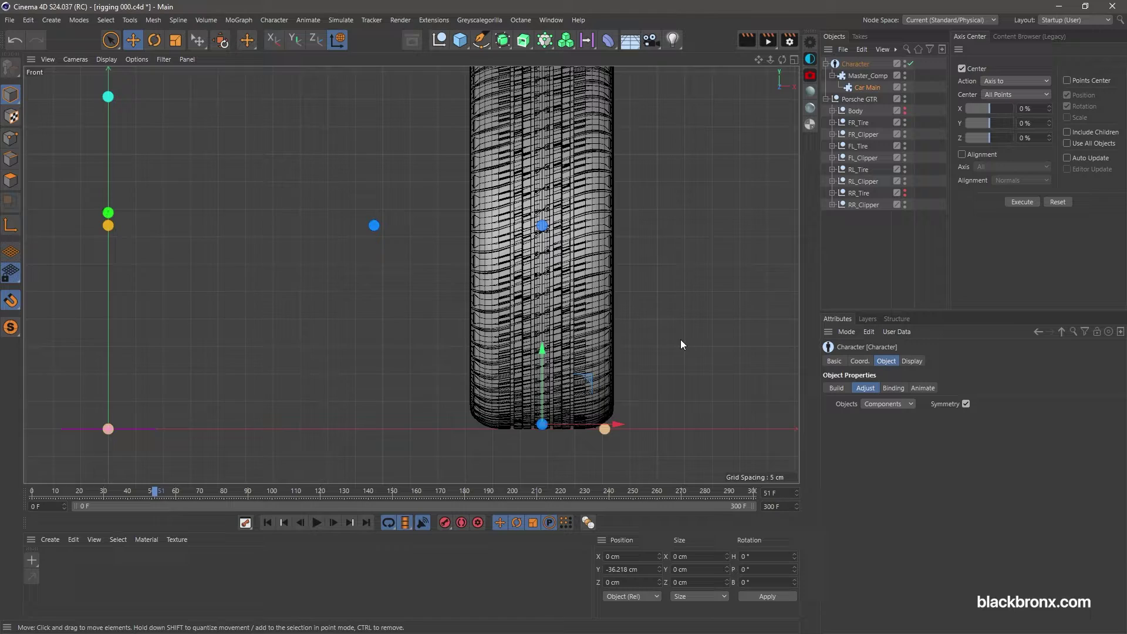
{"action": "middle_click_drag", "start_coordinate": [681, 339], "coordinate": [665, 325]}
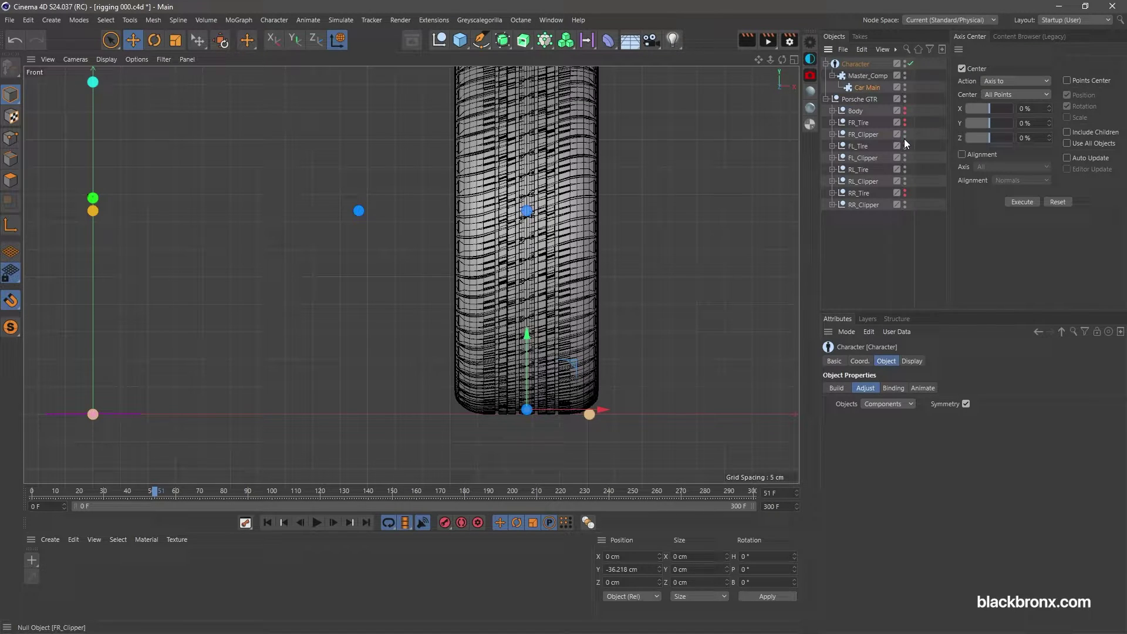
{"action": "left_click", "coordinate": [905, 145]}
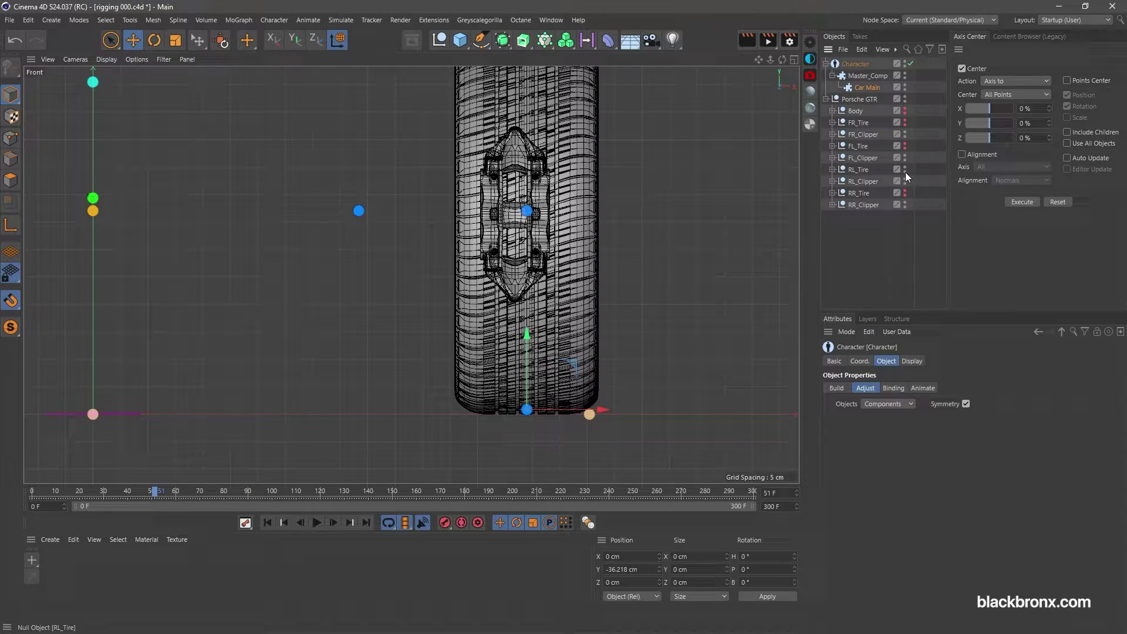
{"action": "left_click", "coordinate": [905, 169]}
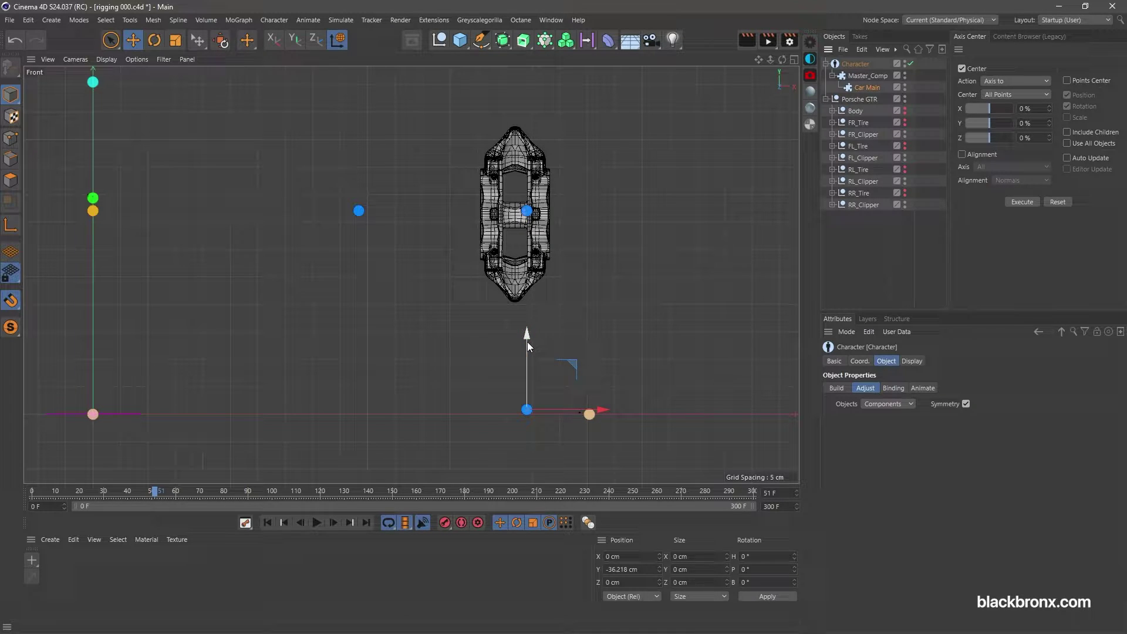
Lower the radius joint to the tire bottom, snapping its height to the grid.
{"action": "left_click_drag", "start_coordinate": [527, 343], "coordinate": [528, 350]}
{"action": "key", "text": "F1"}
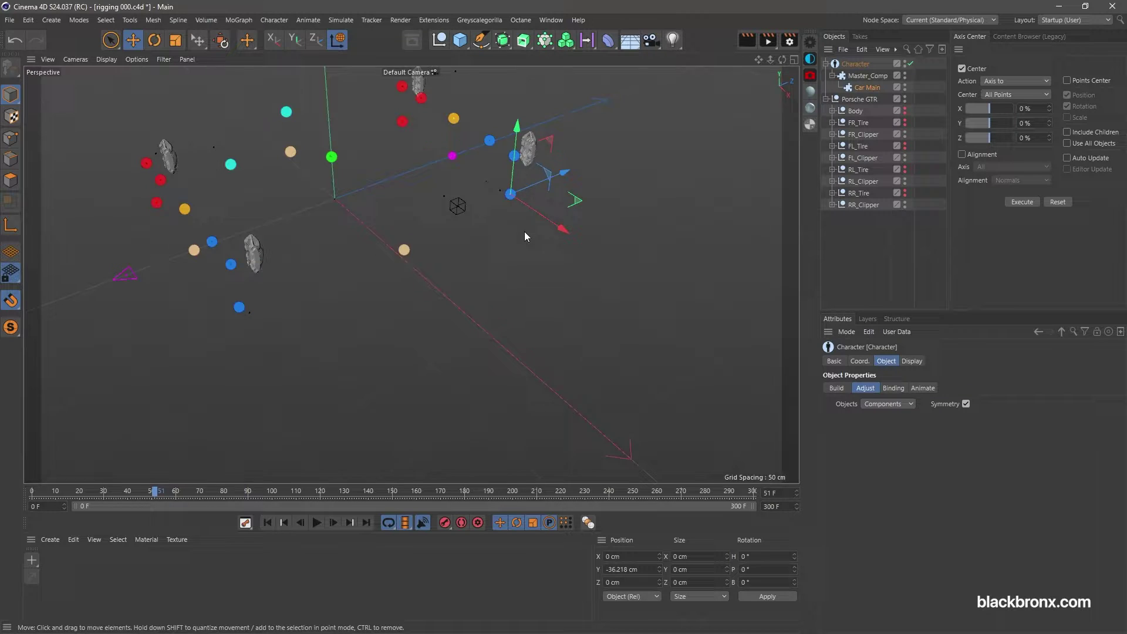
{"action": "key", "text": "F5"}
{"action": "key", "text": "F4"}
{"action": "scroll", "coordinate": [593, 425], "scroll_direction": "up", "scroll_amount": 5}
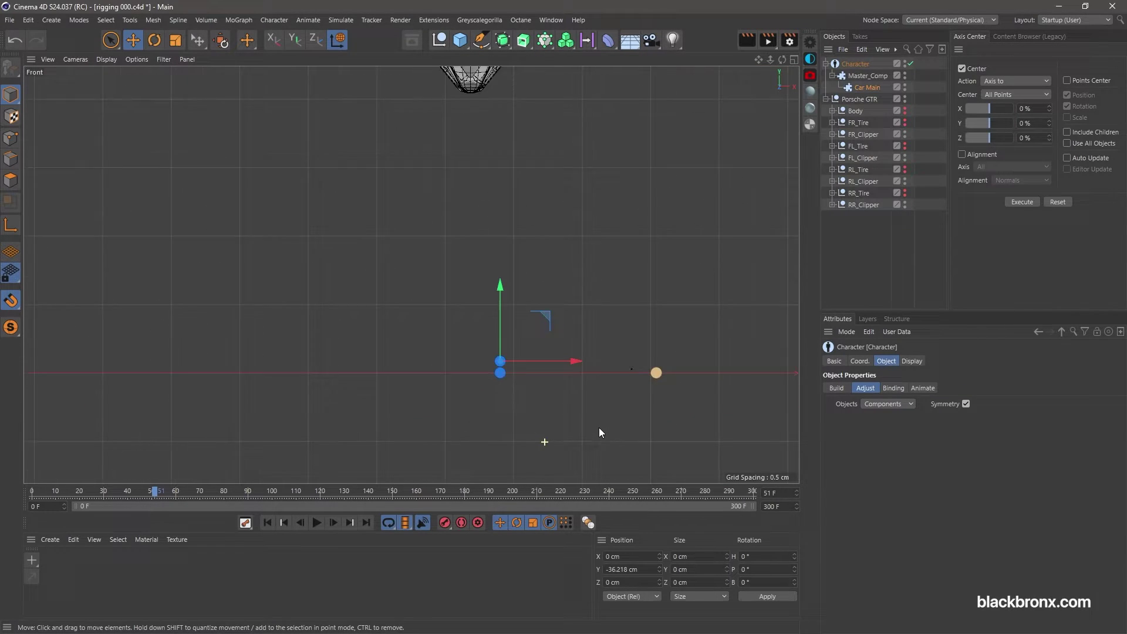
{"action": "left_click_drag", "start_coordinate": [485, 284], "coordinate": [488, 296]}
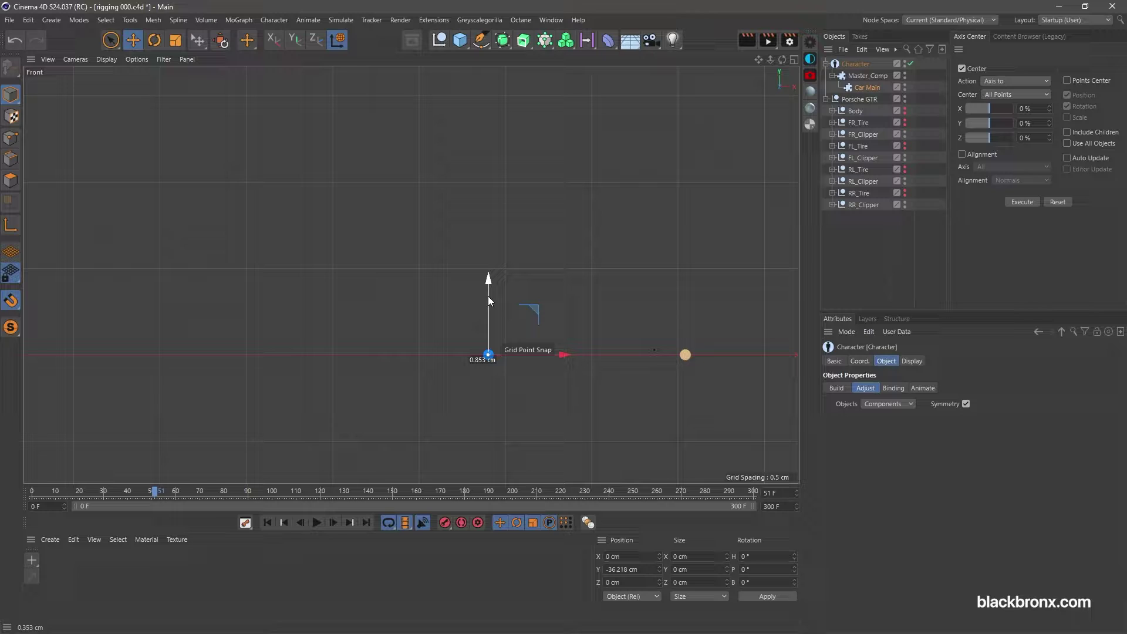
Unhide the Porsche body and switch the rig display to show controllers instead of components.
{"action": "key", "text": "F1"}
{"action": "left_click", "coordinate": [904, 110]}
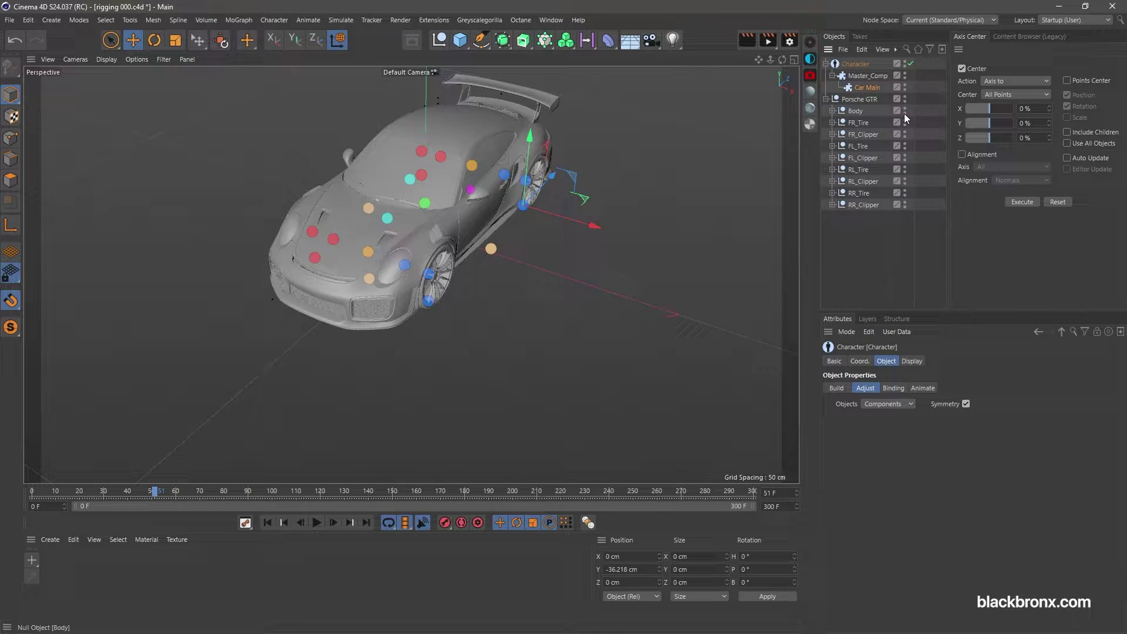
{"action": "left_click", "coordinate": [540, 297]}
{"action": "left_click_drag", "start_coordinate": [549, 283], "coordinate": [333, 248], "text": "alt"}
{"action": "right_click_drag", "start_coordinate": [333, 249], "coordinate": [672, 328], "text": "alt"}
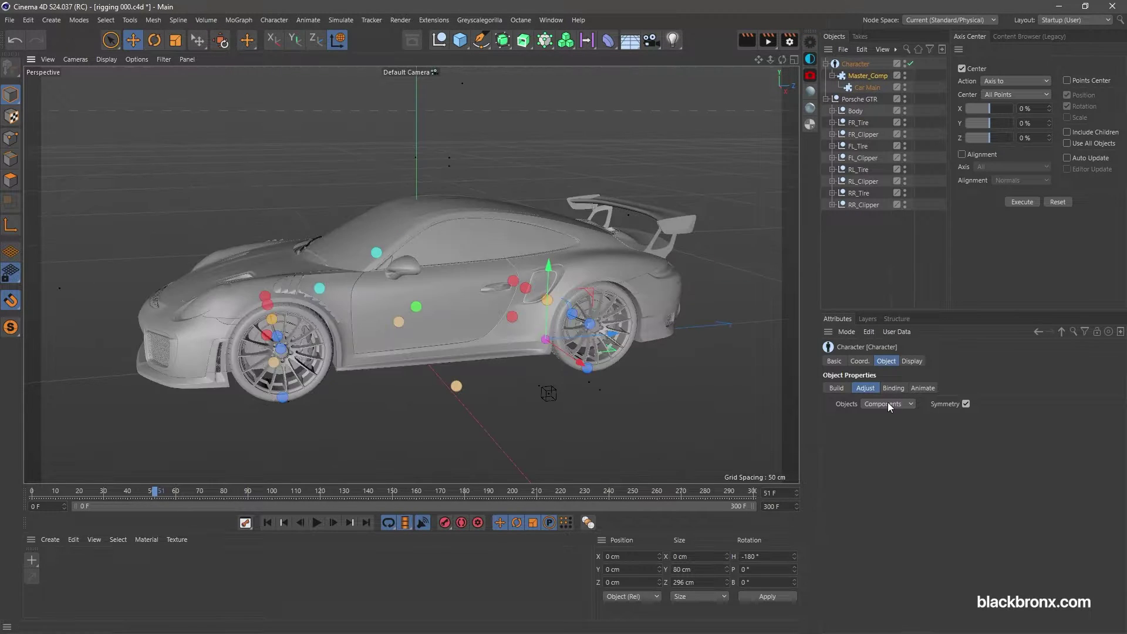
{"action": "left_click", "coordinate": [888, 403]}
{"action": "left_click", "coordinate": [887, 428]}
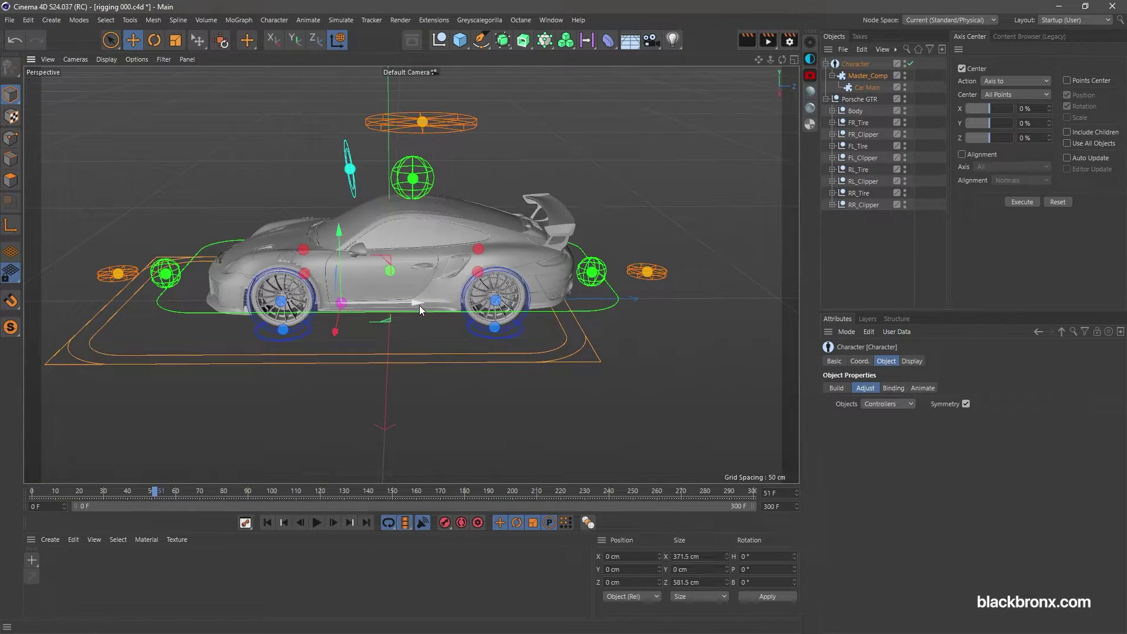
Move the whole rig to Z -67.815 cm and raise the green sphere controller to Y 12.823 cm.
{"action": "left_click_drag", "start_coordinate": [419, 305], "coordinate": [565, 326]}
{"action": "key", "text": "ctrl+z"}
{"action": "left_click_drag", "start_coordinate": [410, 307], "coordinate": [491, 308]}
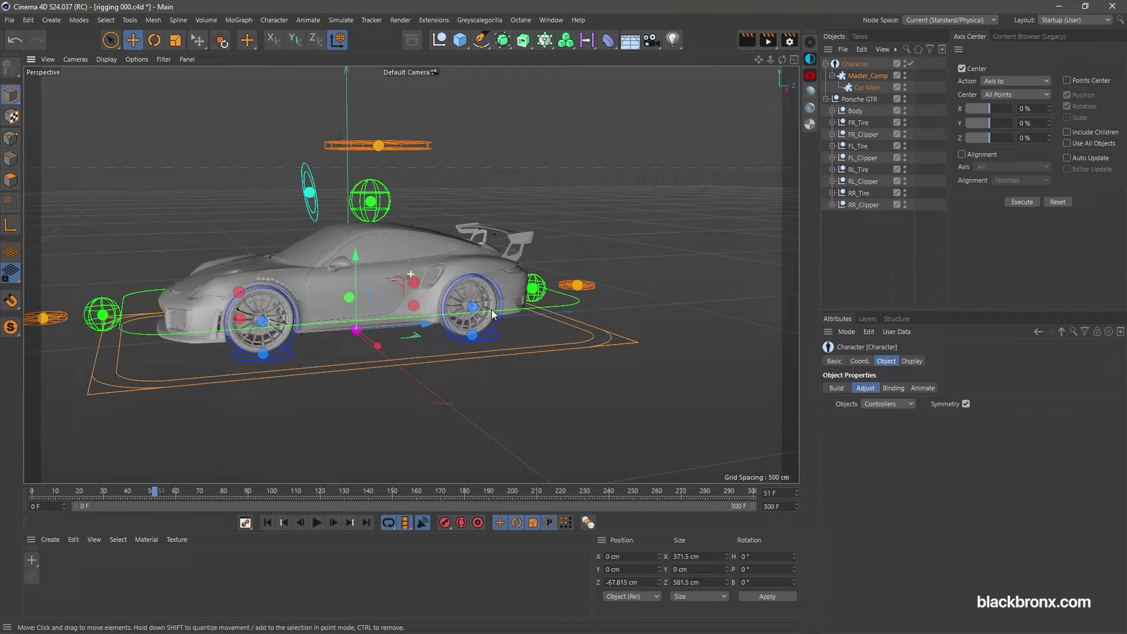
{"action": "left_click", "coordinate": [377, 210]}
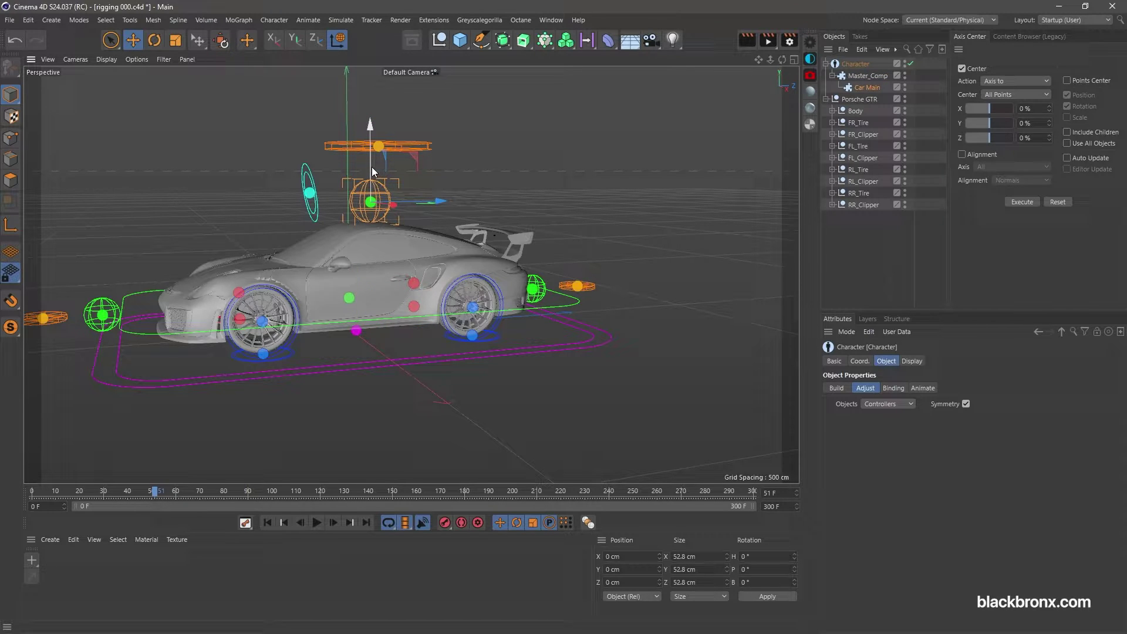
{"action": "left_click_drag", "start_coordinate": [372, 167], "coordinate": [372, 157]}
Set the Character's Managers display so the Object Manager shows Full Hierarchy.
{"action": "key", "text": "ctrl+shift+z"}
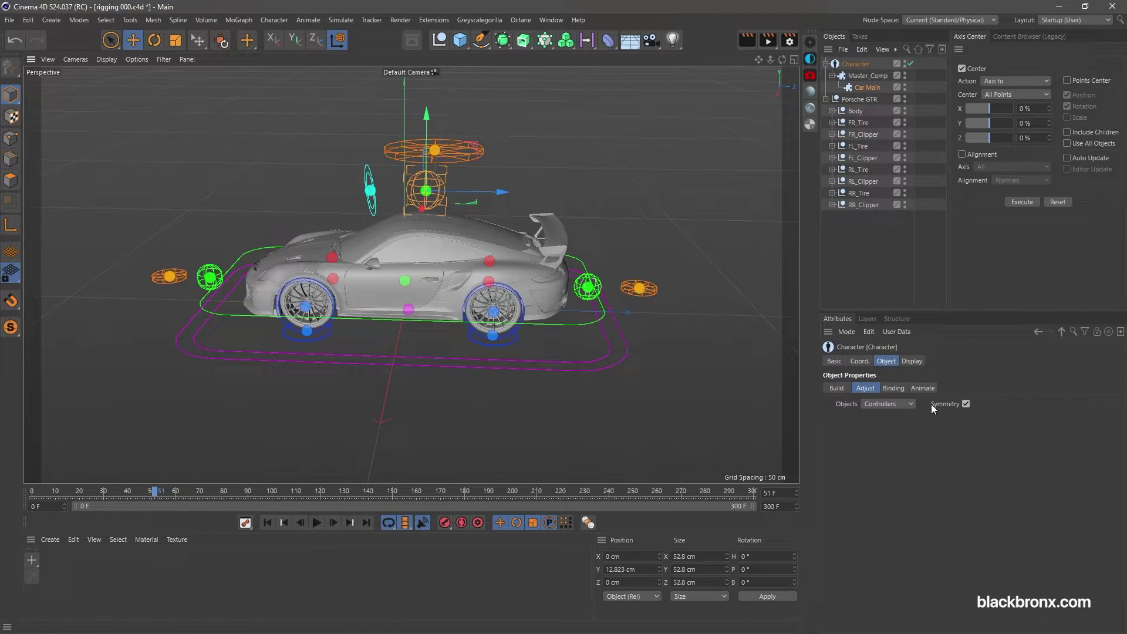
{"action": "left_click", "coordinate": [923, 388]}
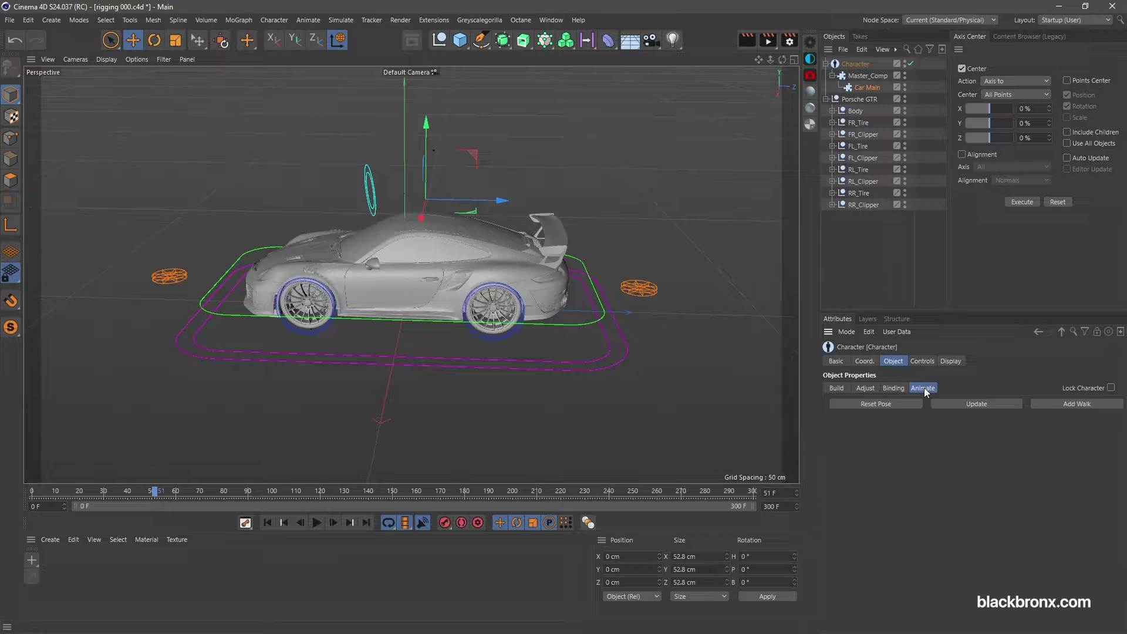
{"action": "left_click", "coordinate": [949, 362]}
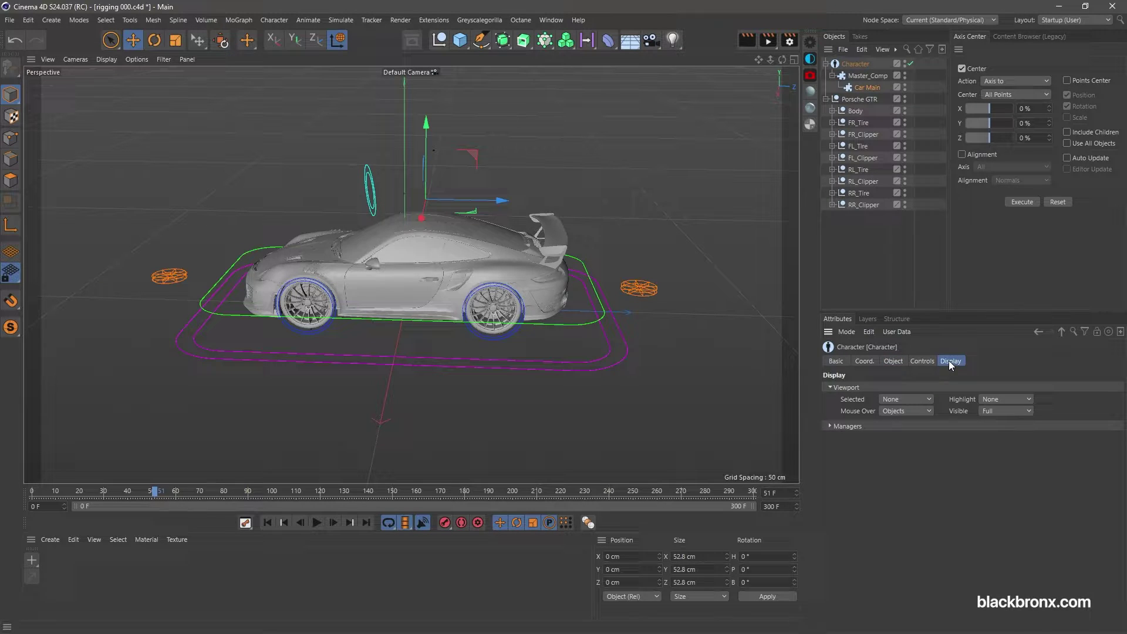
{"action": "left_click", "coordinate": [879, 426]}
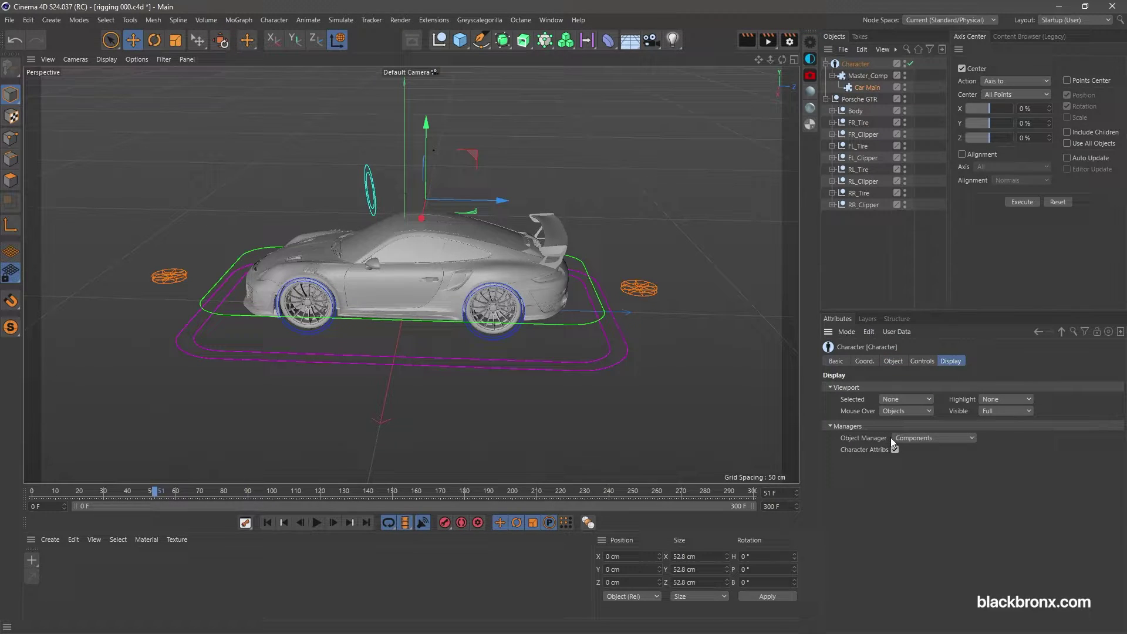
{"action": "left_click", "coordinate": [921, 436]}
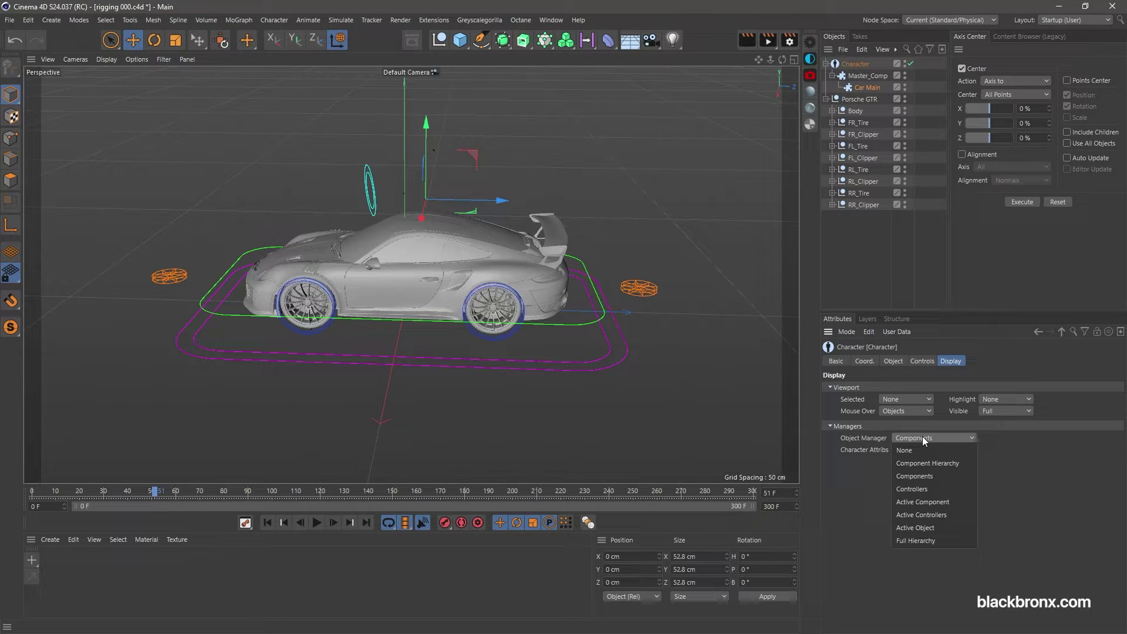
{"action": "left_click", "coordinate": [921, 537]}
{"action": "left_click_drag", "start_coordinate": [945, 109], "coordinate": [944, 253]}
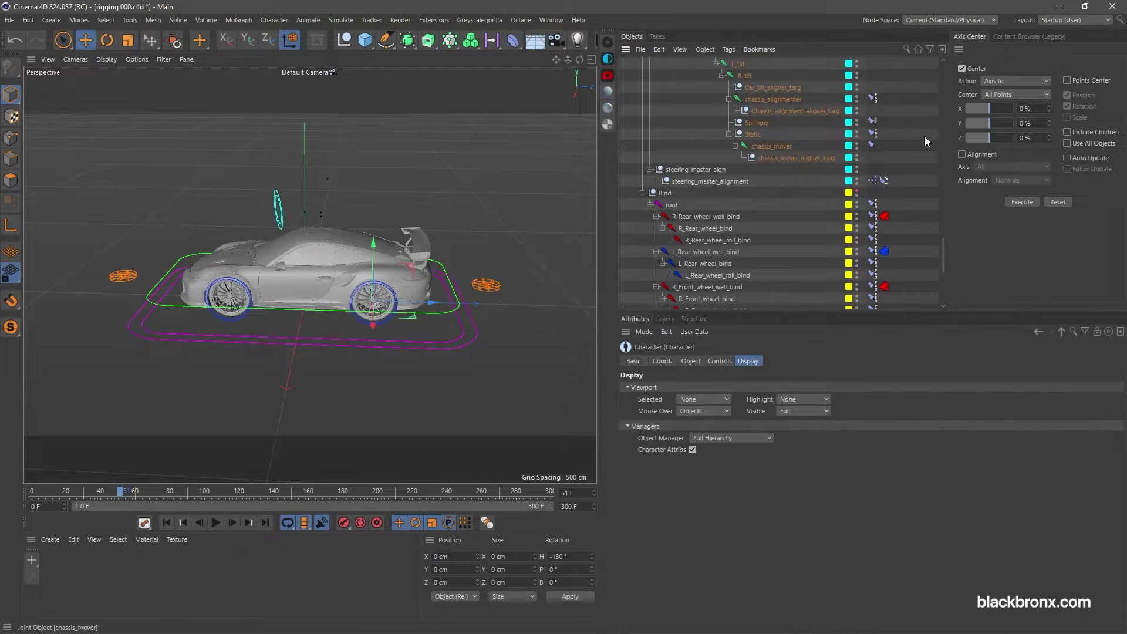
Open a second Object Manager, select Bind with its children, and set it as root.
{"action": "left_click", "coordinate": [942, 49]}
{"action": "left_click_drag", "start_coordinate": [923, 12], "coordinate": [625, 94]}
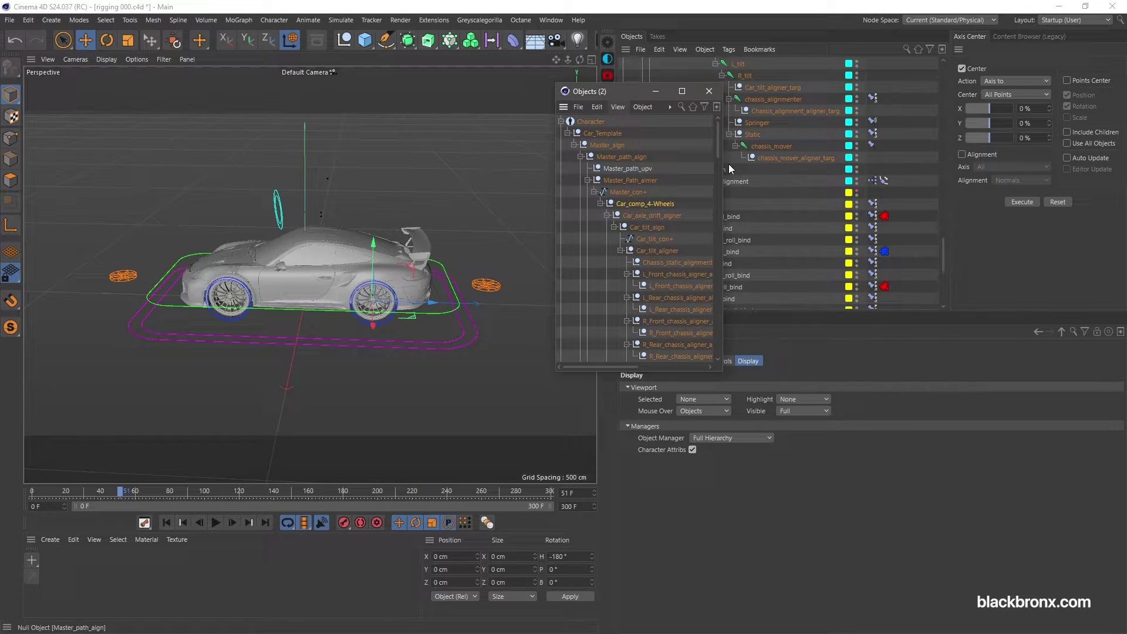
{"action": "left_click_drag", "start_coordinate": [723, 171], "coordinate": [769, 323]}
{"action": "left_click", "coordinate": [602, 218]}
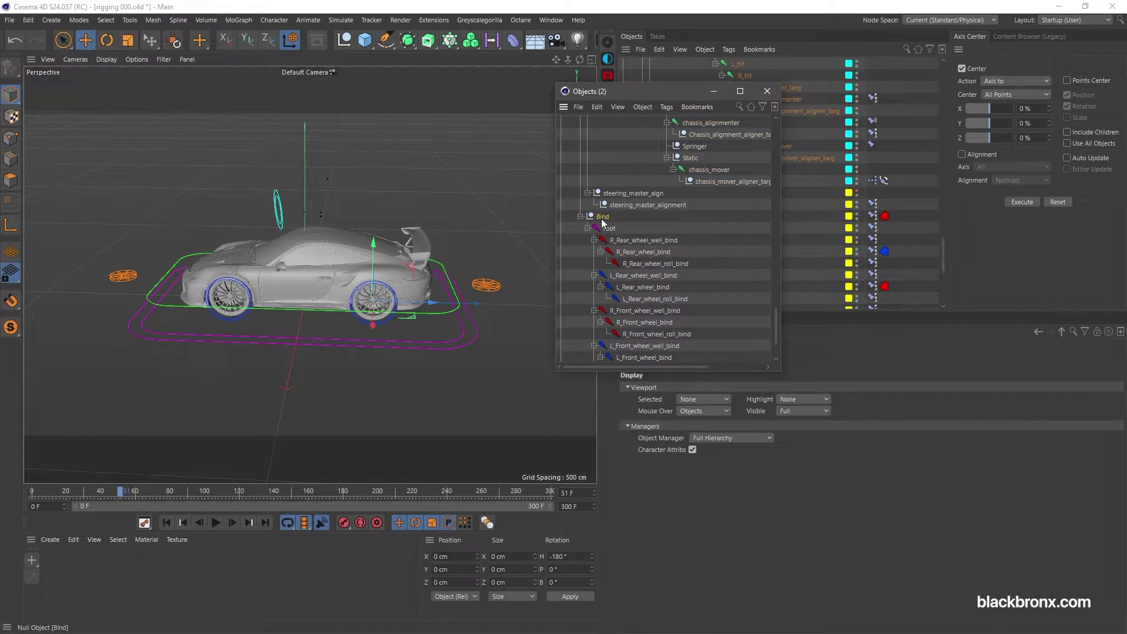
{"action": "middle_click", "coordinate": [603, 218]}
{"action": "scroll", "coordinate": [727, 281], "scroll_direction": "down", "scroll_amount": 3}
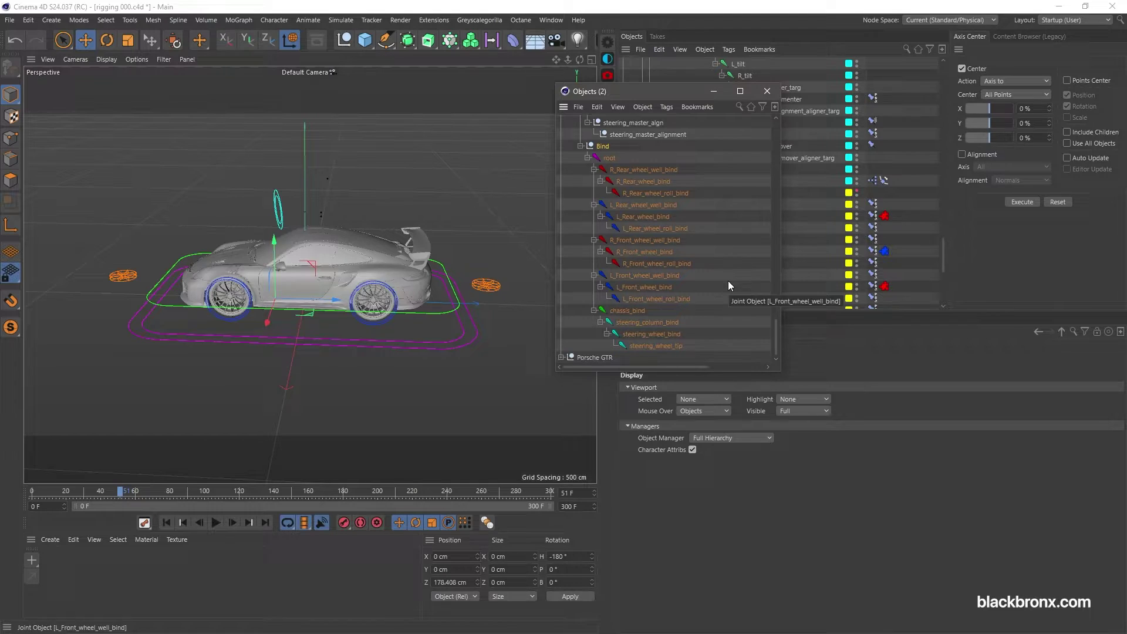
{"action": "left_click", "coordinate": [617, 108]}
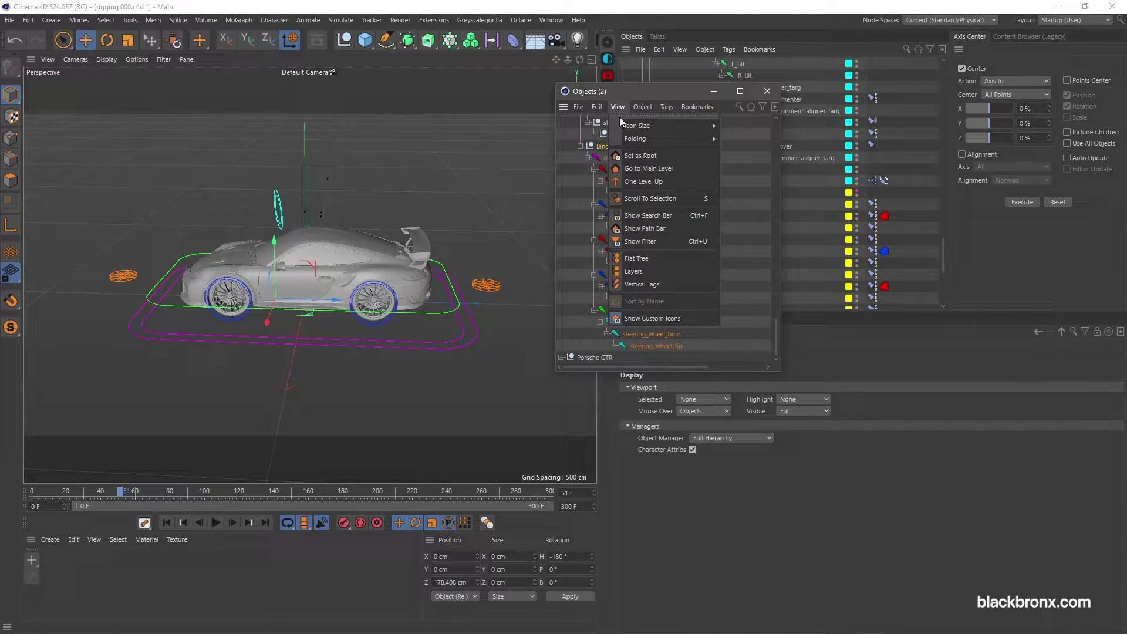
{"action": "left_click", "coordinate": [684, 156]}
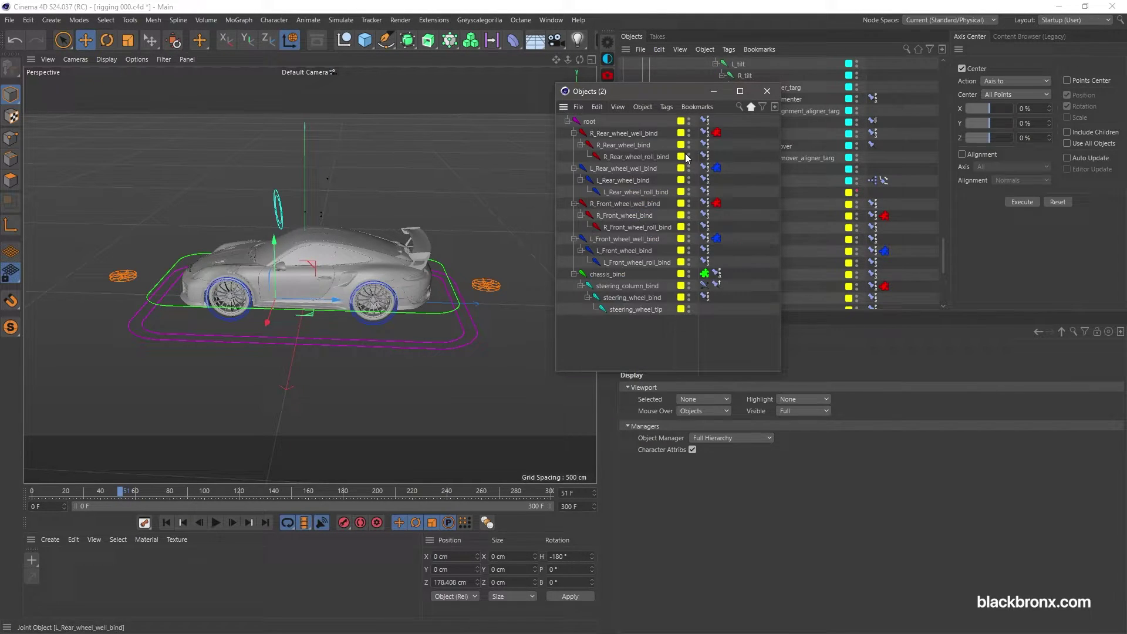
{"action": "left_click_drag", "start_coordinate": [664, 99], "coordinate": [996, 94]}
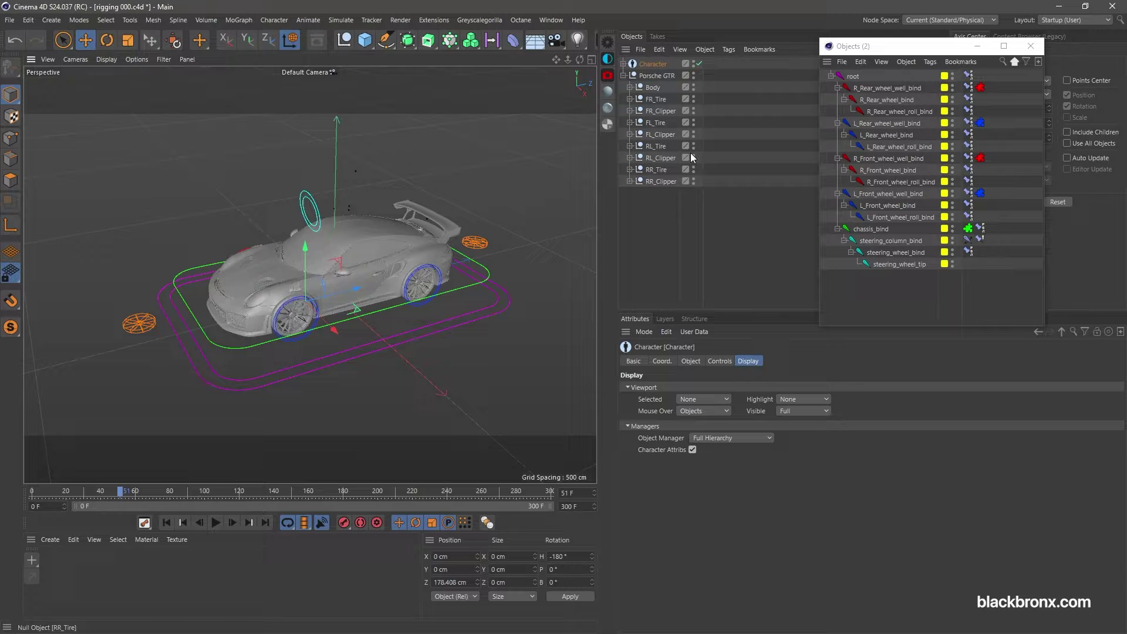
Select the nine parts from Body to RR_Clipper and give each a Constraint tag with Parent enabled.
{"action": "left_click", "coordinate": [655, 87]}
{"action": "left_click", "coordinate": [651, 182], "text": "shift"}
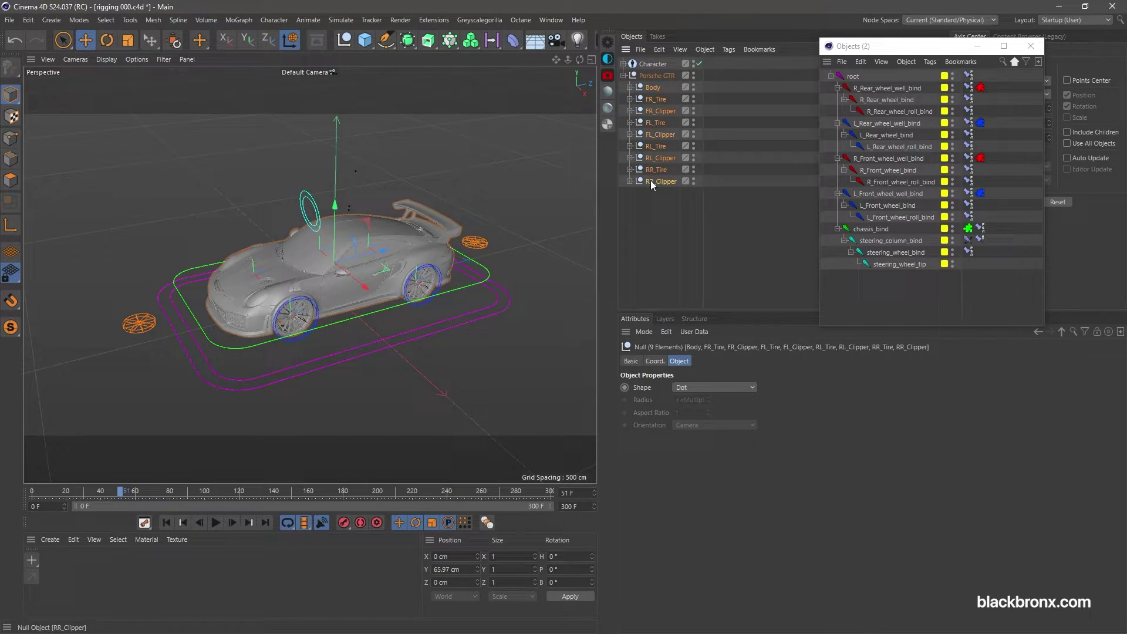
{"action": "right_click", "coordinate": [651, 184]}
{"action": "mouse_move", "coordinate": [734, 157]}
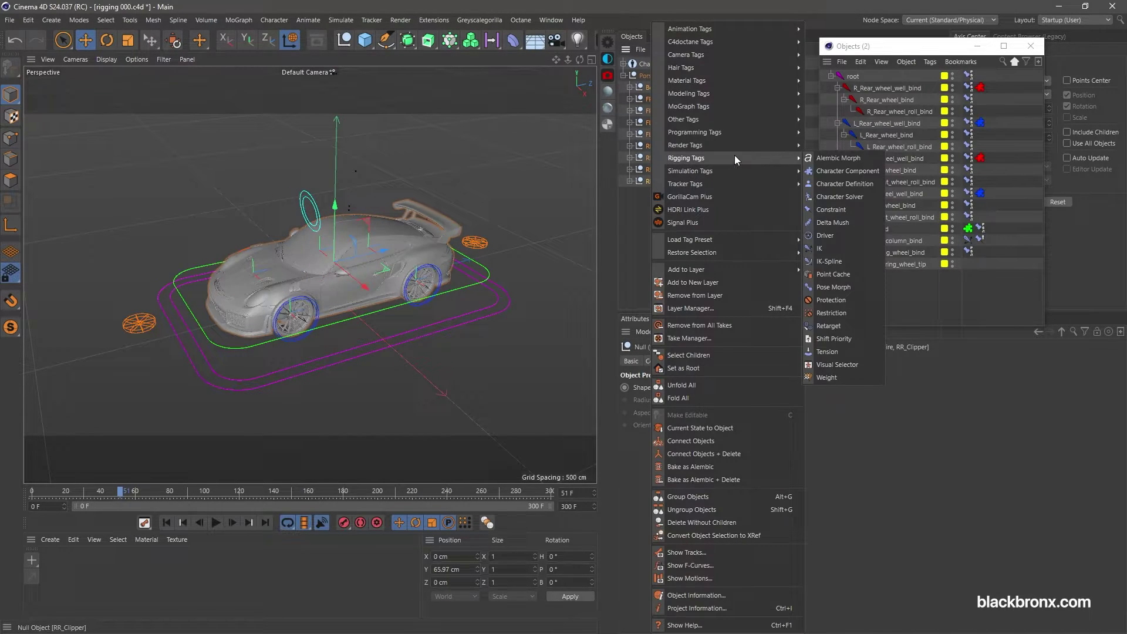
{"action": "left_click", "coordinate": [835, 210]}
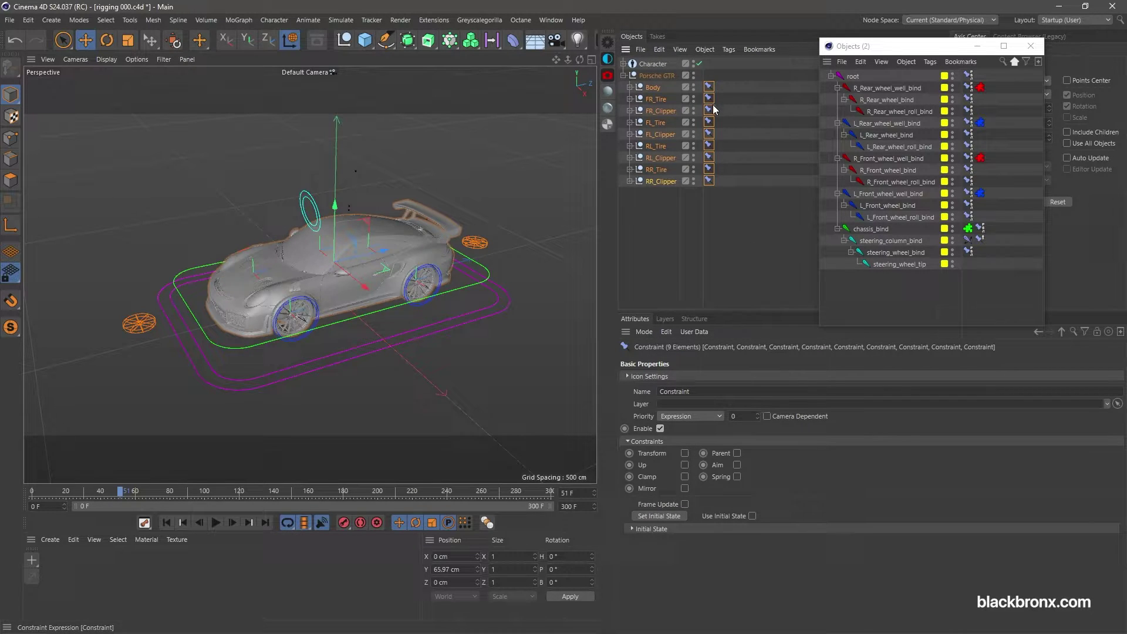
{"action": "left_click", "coordinate": [740, 453]}
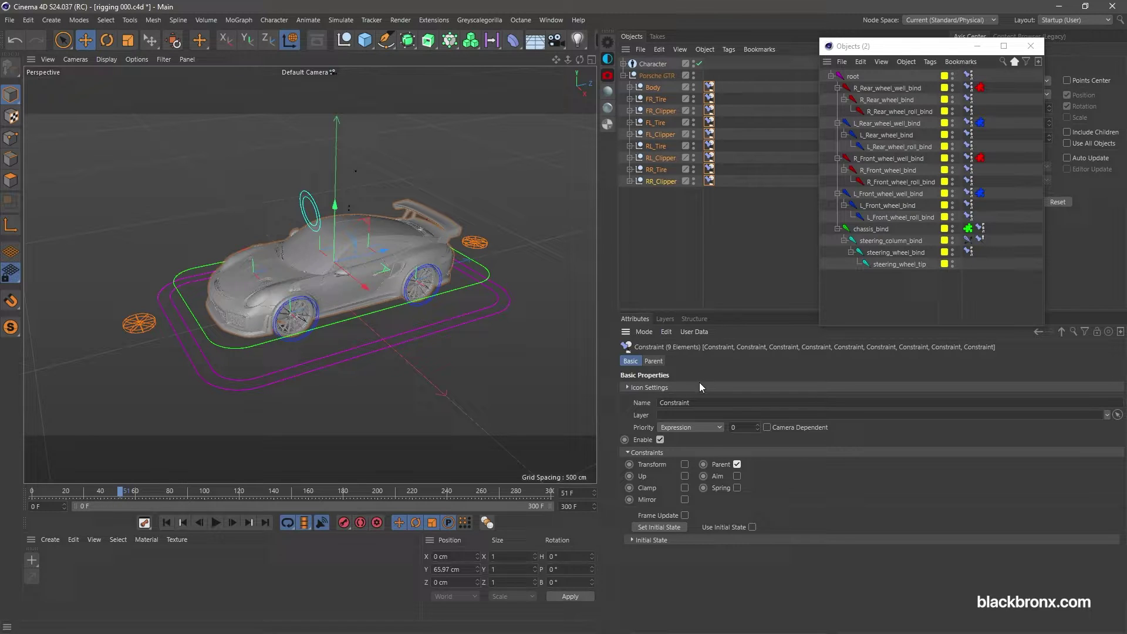
Target Body to chassis_bind and the front tires and clippers to their front wheel roll and wheel binds.
{"action": "left_click", "coordinate": [653, 361]}
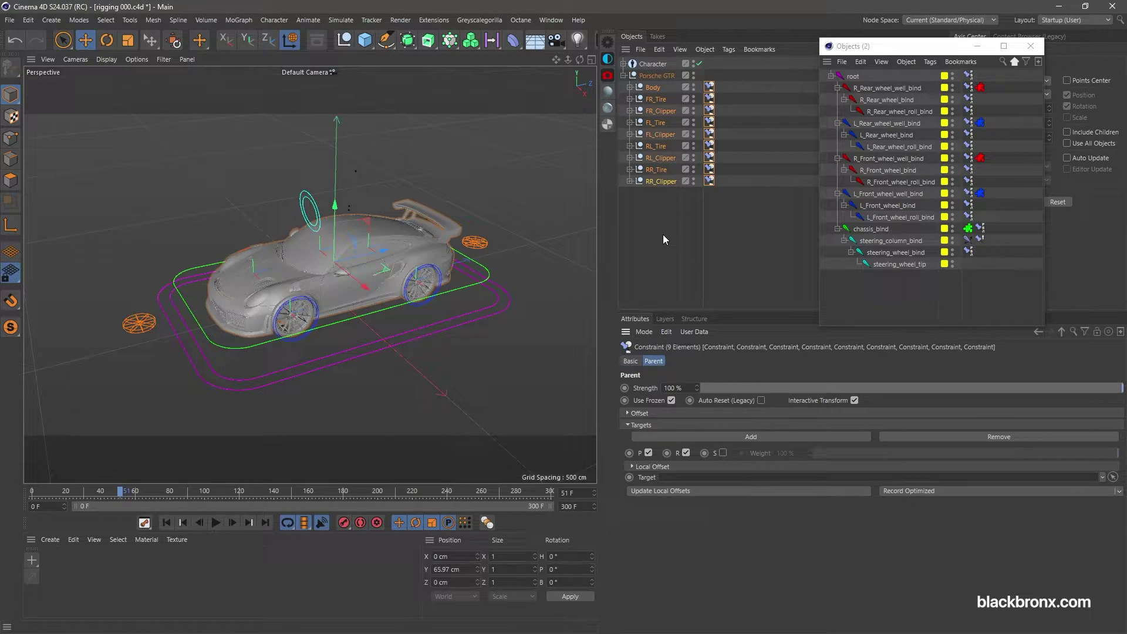
{"action": "left_click", "coordinate": [709, 87]}
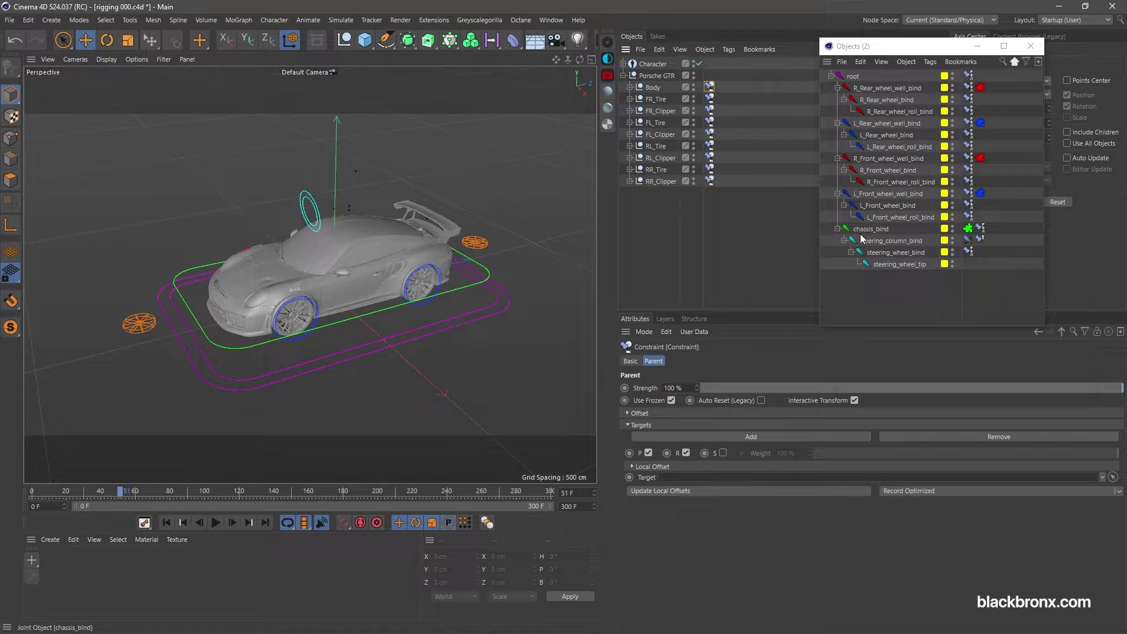
{"action": "left_click_drag", "start_coordinate": [871, 232], "coordinate": [688, 478]}
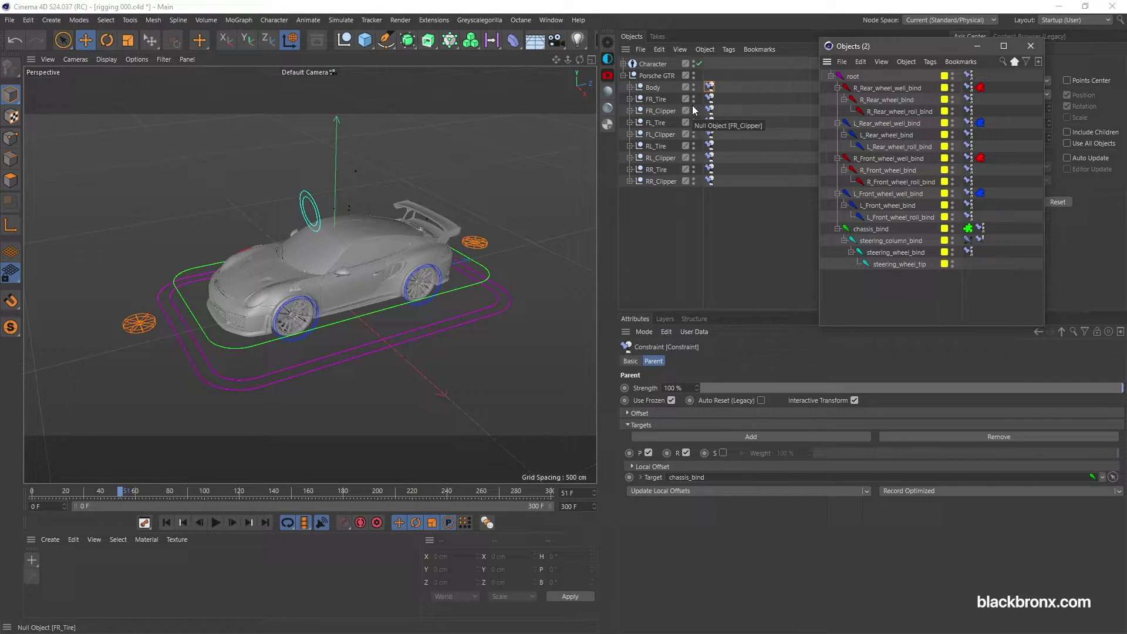
{"action": "left_click", "coordinate": [709, 98]}
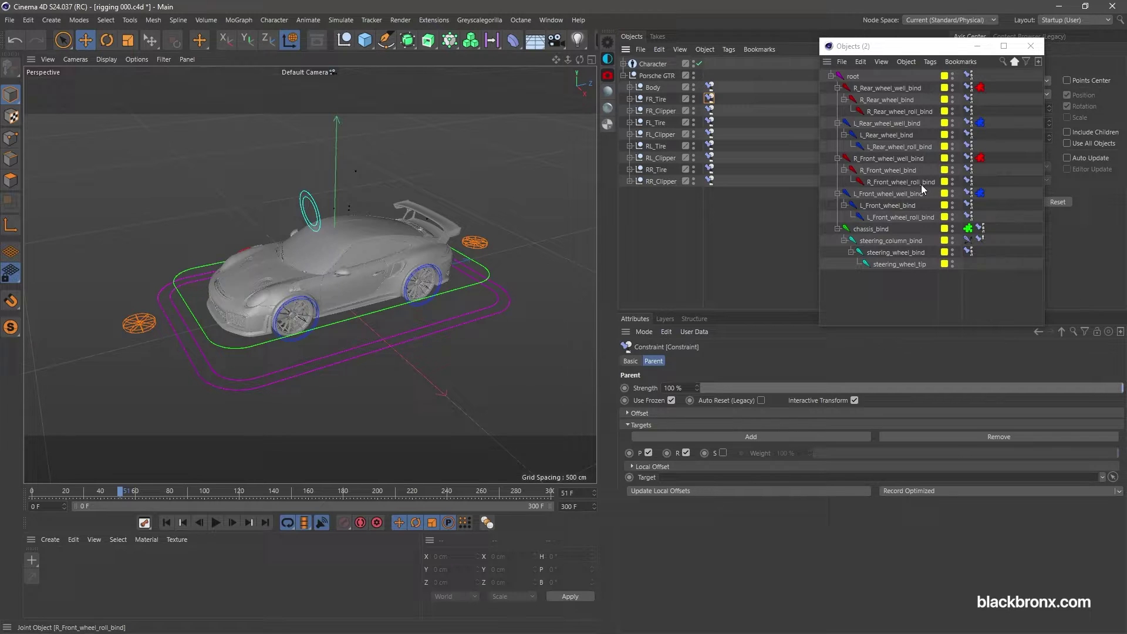
{"action": "left_click_drag", "start_coordinate": [917, 181], "coordinate": [755, 477]}
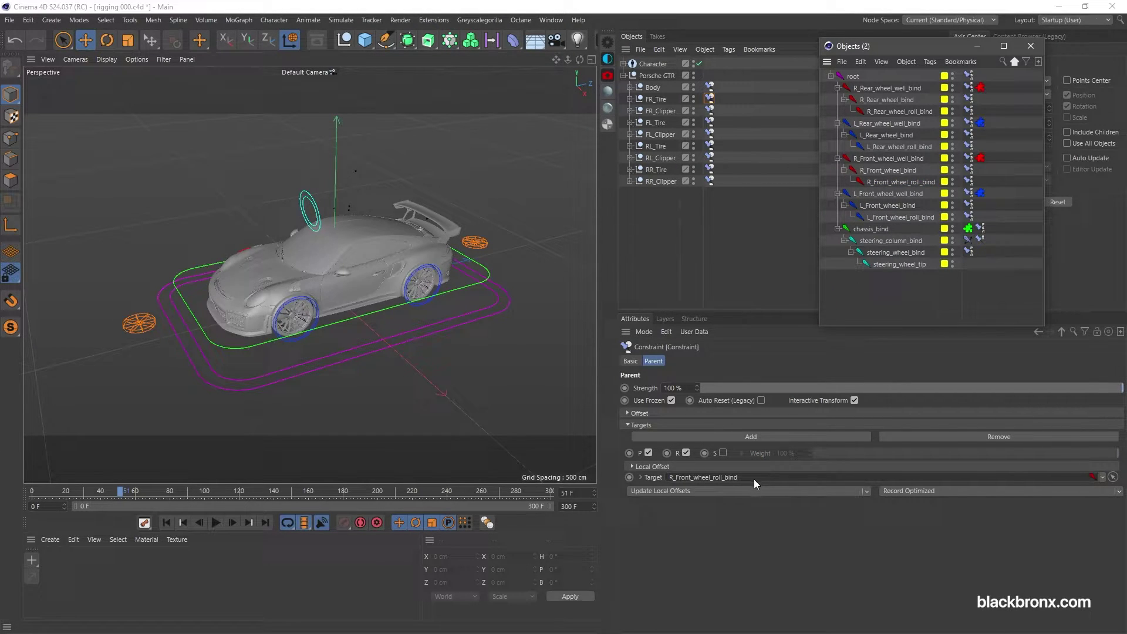
{"action": "left_click", "coordinate": [710, 110]}
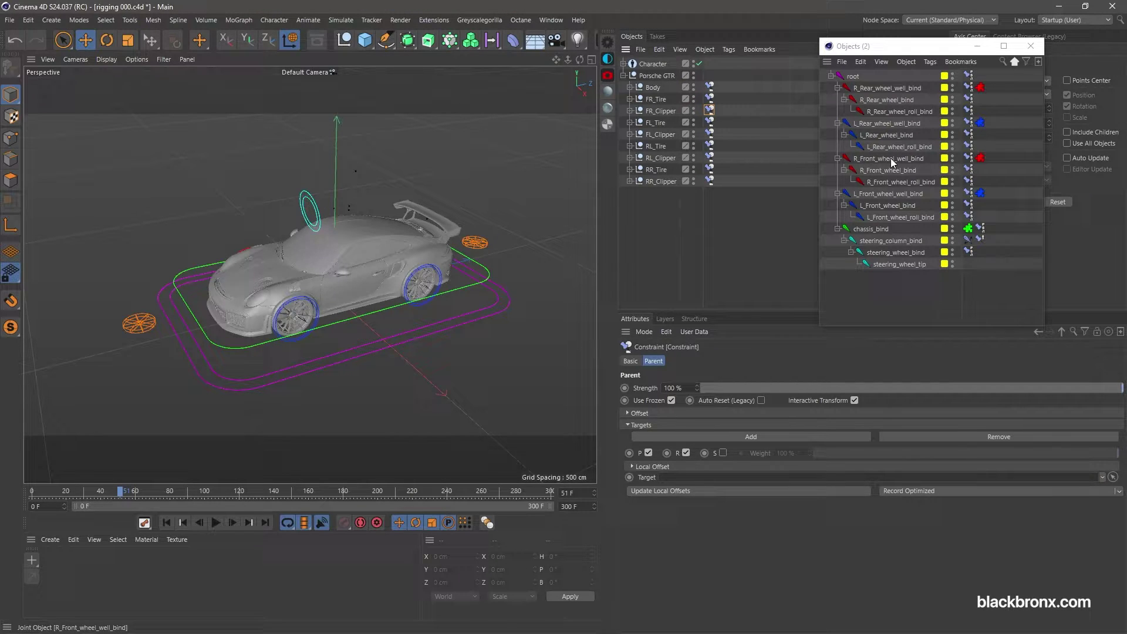
{"action": "left_click_drag", "start_coordinate": [902, 160], "coordinate": [737, 476]}
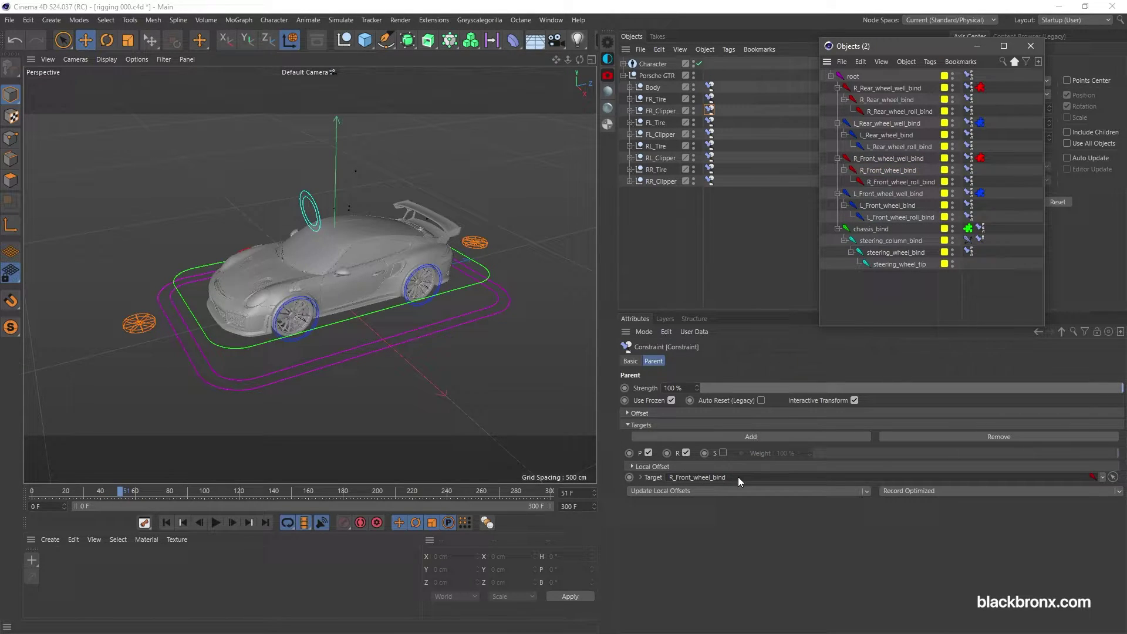
{"action": "left_click", "coordinate": [710, 123]}
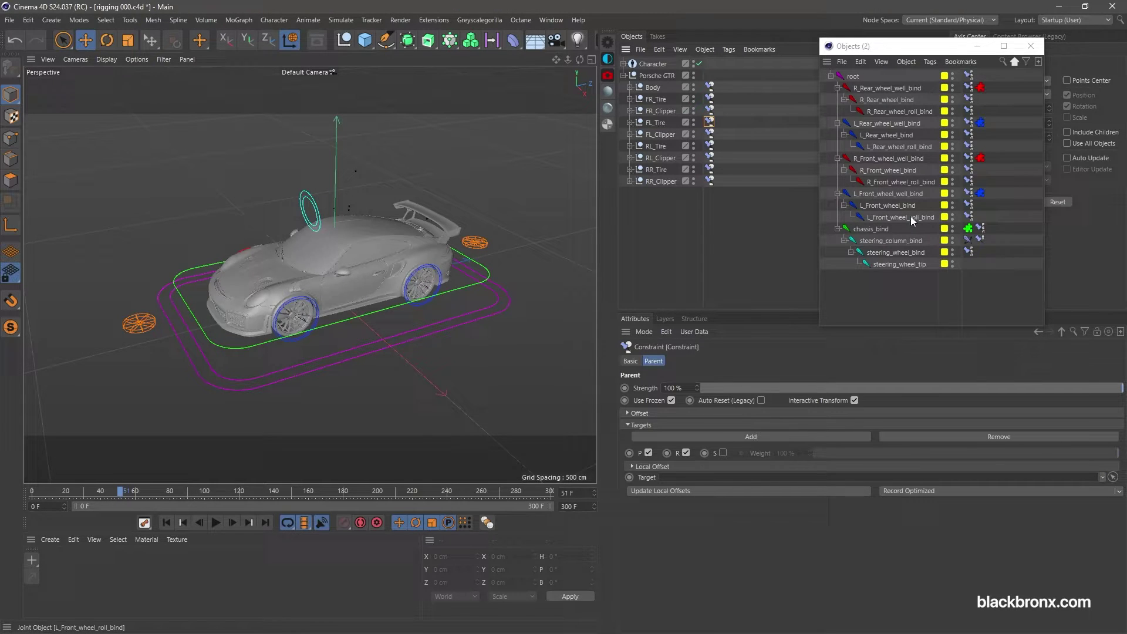
{"action": "left_click_drag", "start_coordinate": [910, 216], "coordinate": [714, 476]}
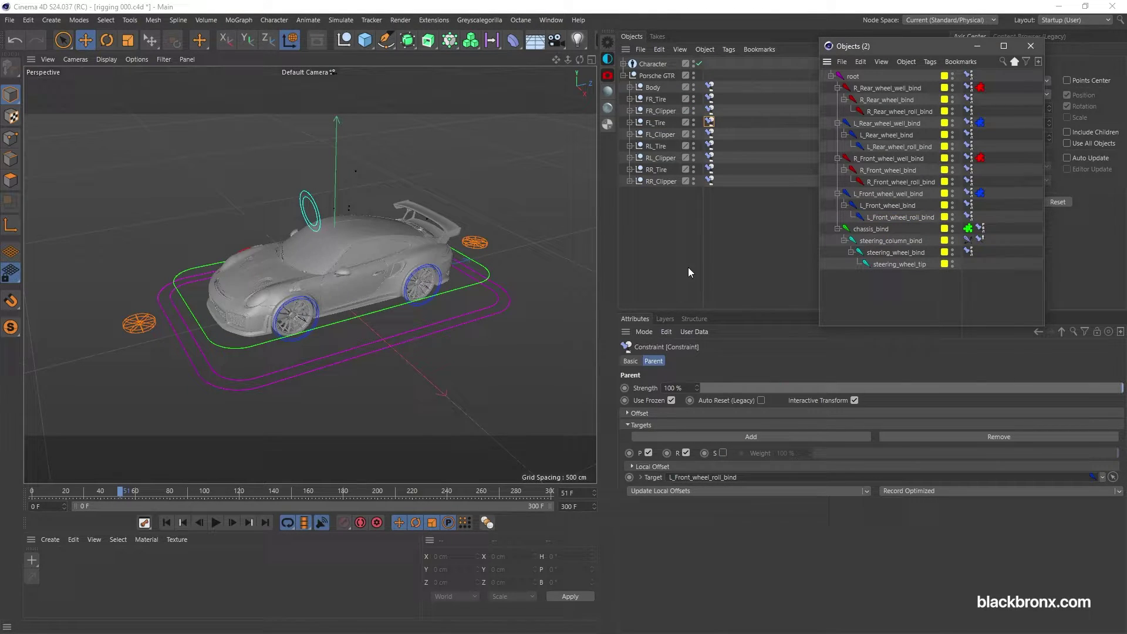
{"action": "left_click", "coordinate": [709, 135]}
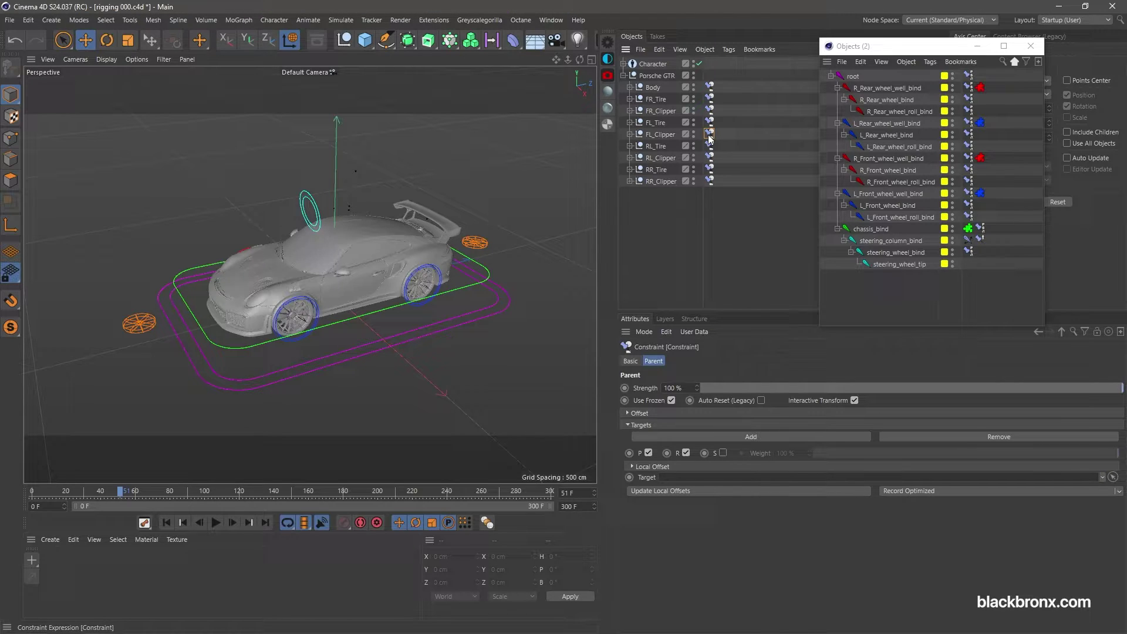
{"action": "left_click_drag", "start_coordinate": [900, 209], "coordinate": [716, 479]}
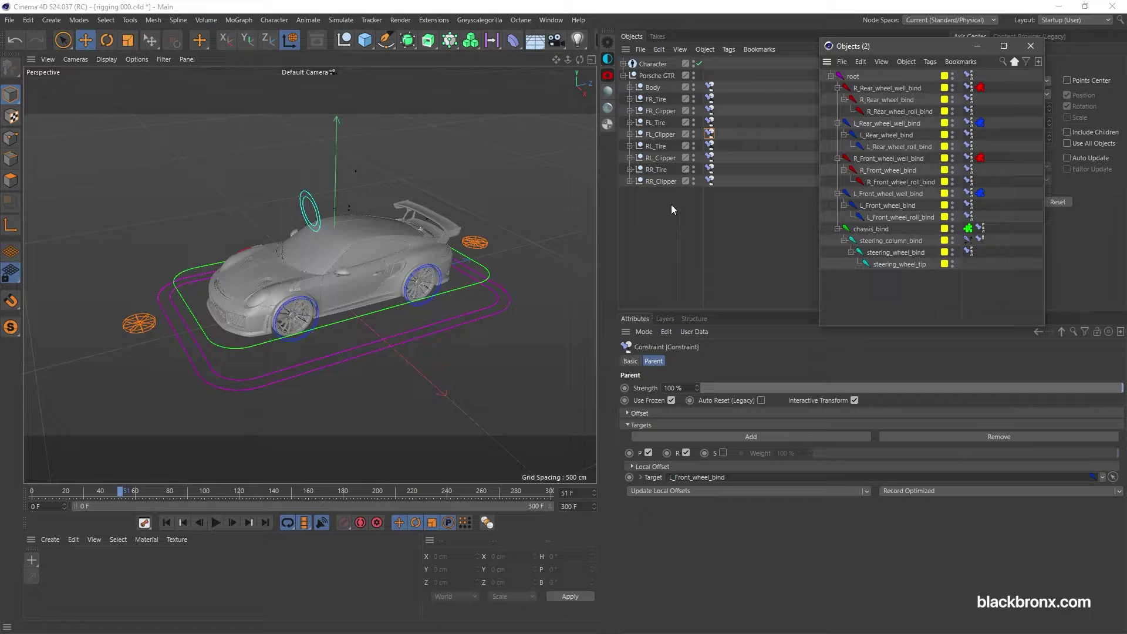
Target the rear tires to L/R_Rear_wheel_roll_bind and the rear clippers to L/R_Rear_wheel_bind.
{"action": "left_click", "coordinate": [709, 146]}
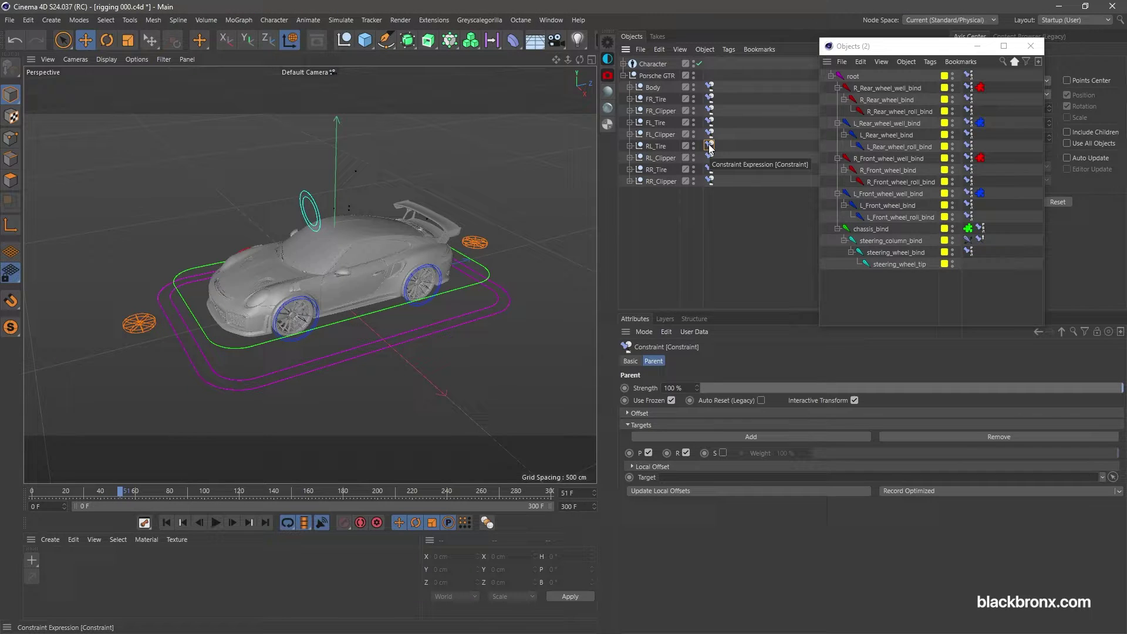
{"action": "left_click_drag", "start_coordinate": [915, 146], "coordinate": [734, 476]}
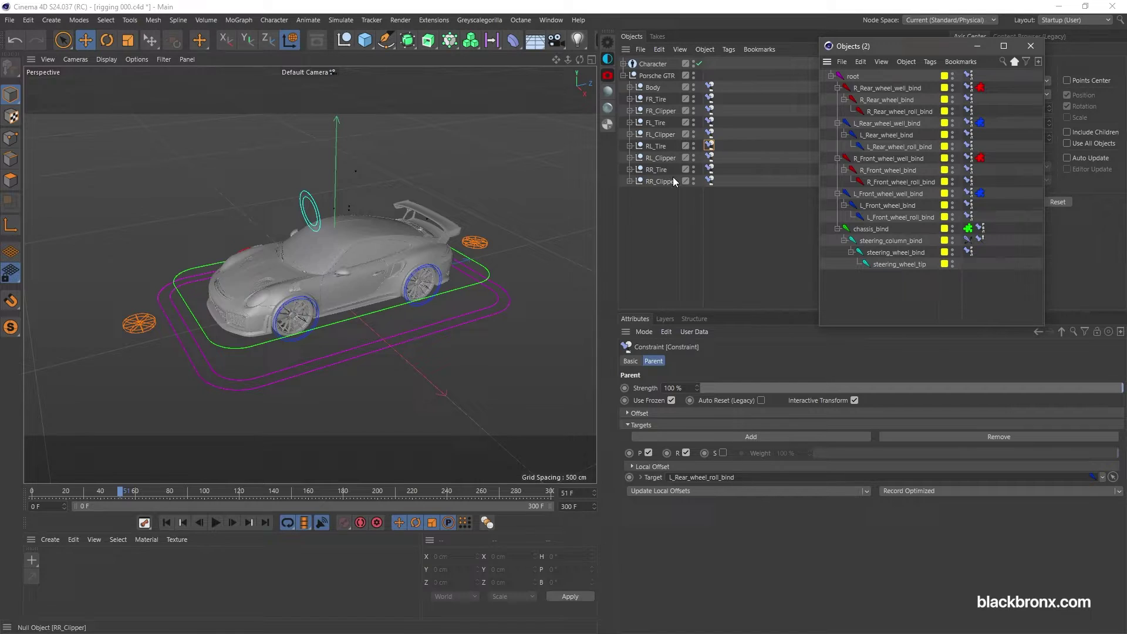
{"action": "left_click", "coordinate": [709, 157]}
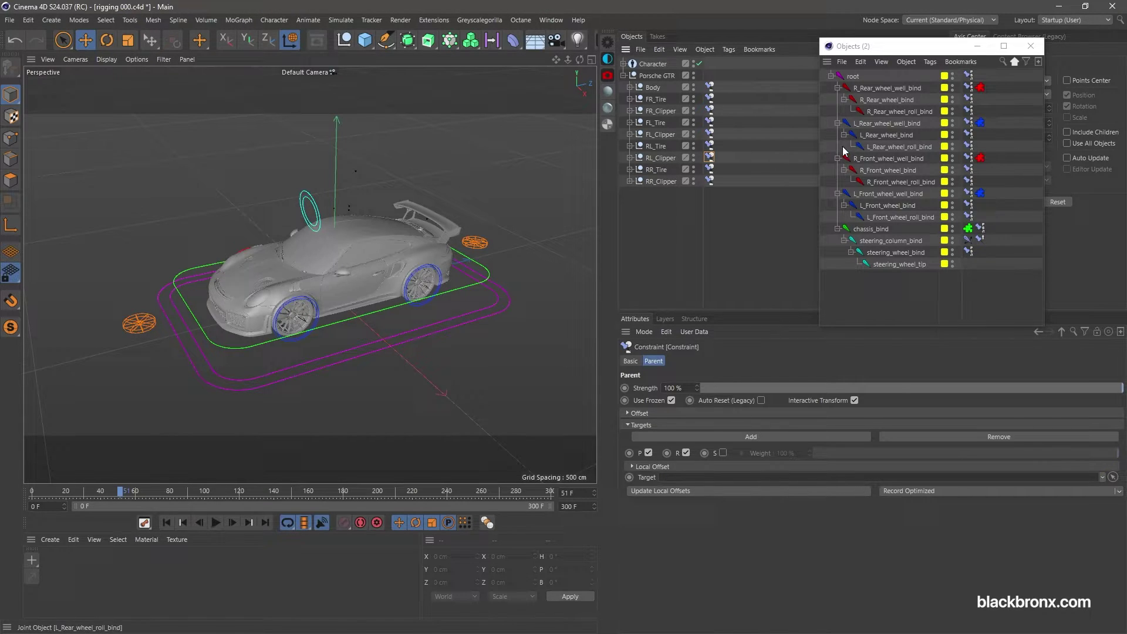
{"action": "left_click_drag", "start_coordinate": [893, 138], "coordinate": [876, 170]}
{"action": "left_click_drag", "start_coordinate": [751, 457], "coordinate": [699, 476]}
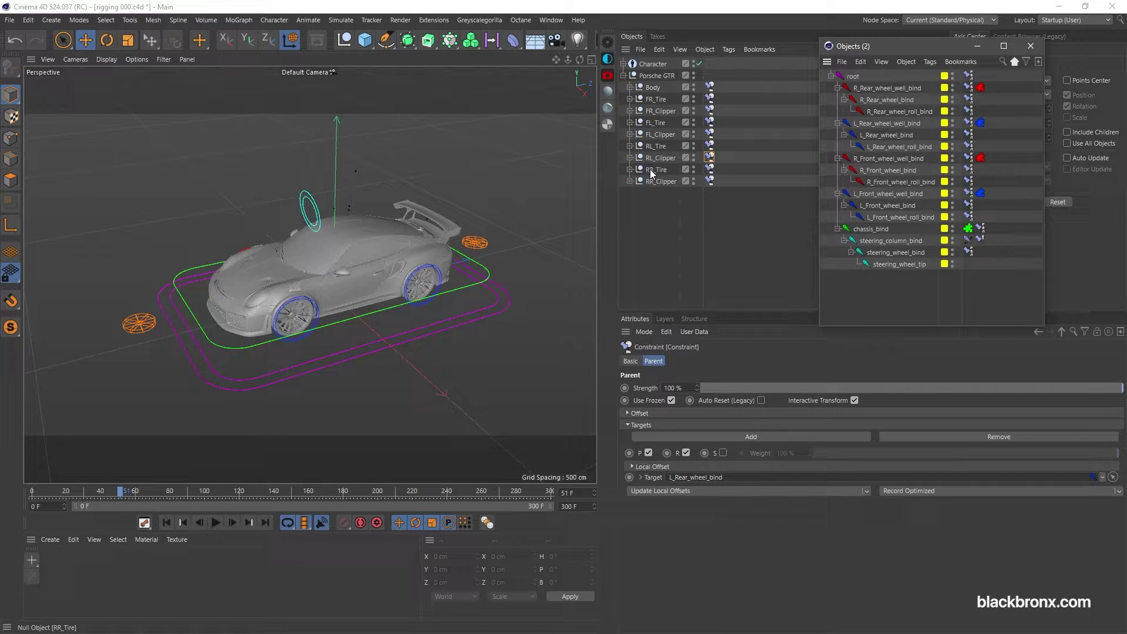
{"action": "left_click", "coordinate": [709, 169]}
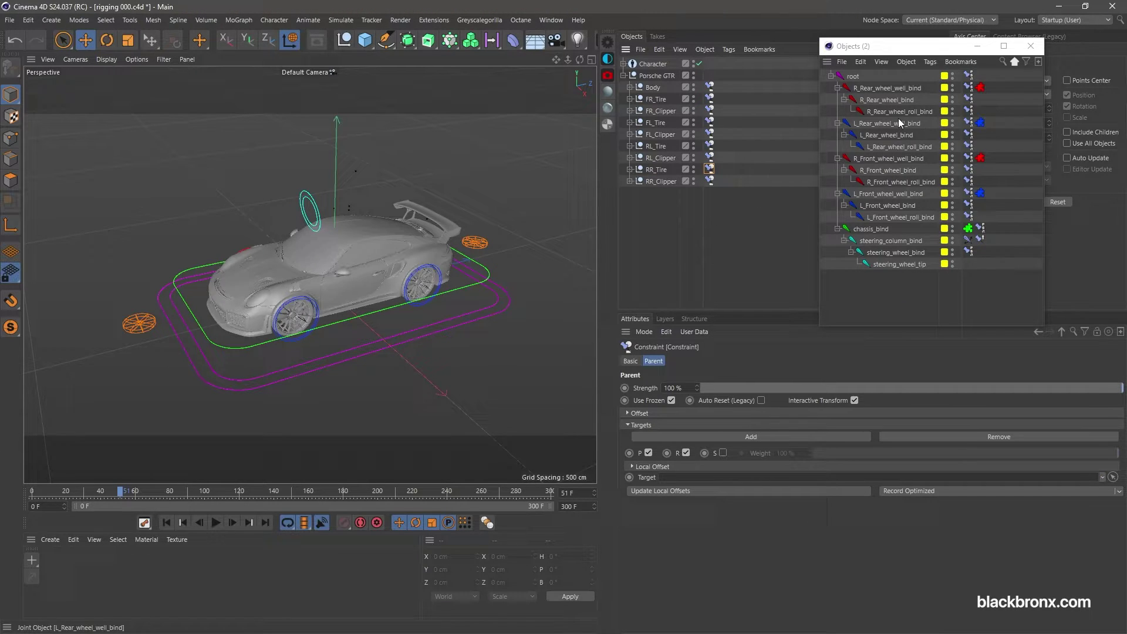
{"action": "left_click_drag", "start_coordinate": [907, 109], "coordinate": [759, 481]}
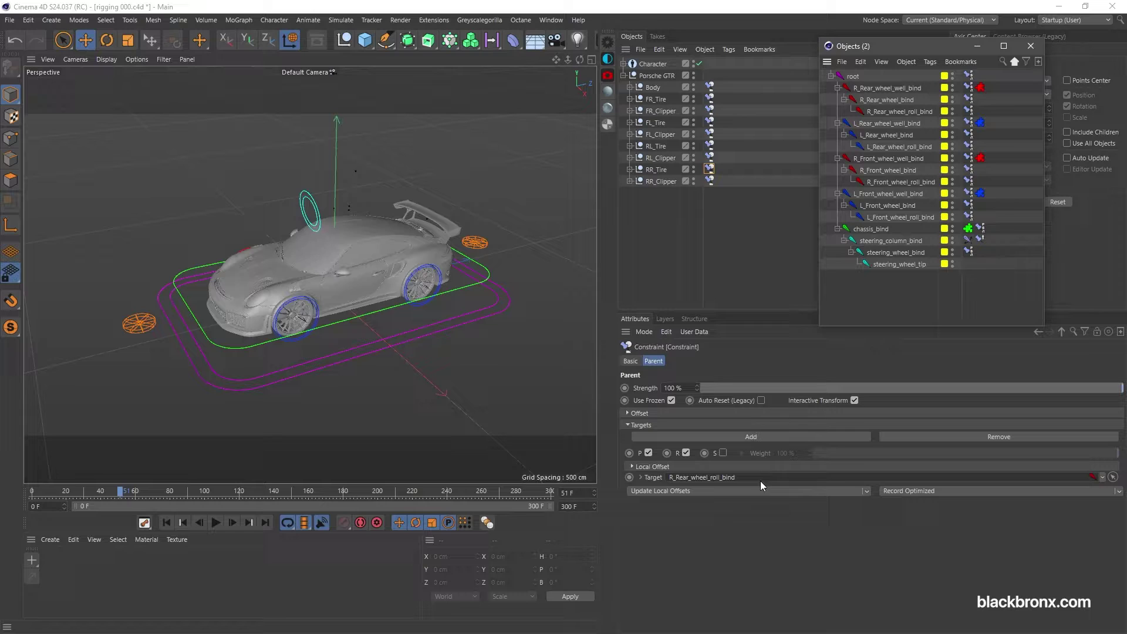
{"action": "left_click", "coordinate": [709, 180]}
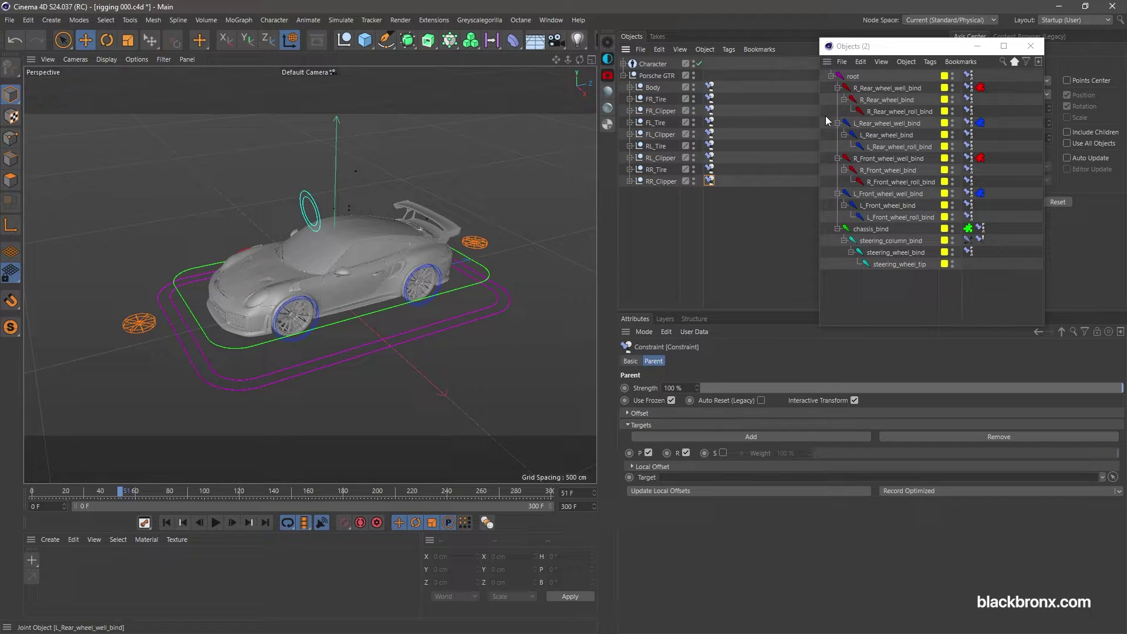
{"action": "left_click_drag", "start_coordinate": [902, 100], "coordinate": [716, 484]}
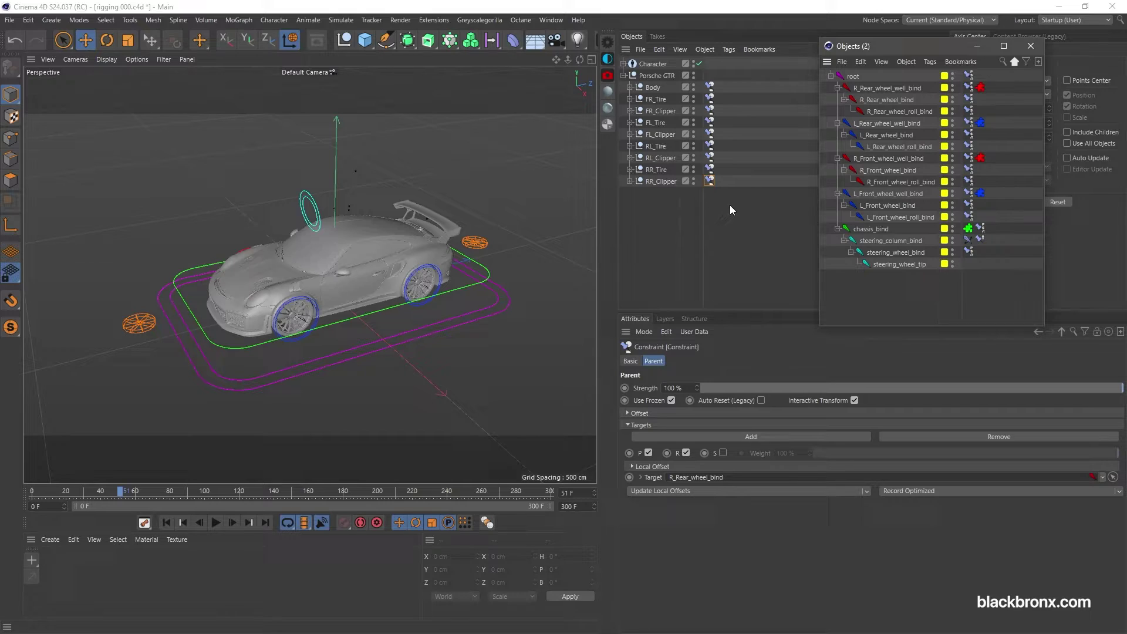
Select all nine part Constraint tags and compare their priority 120 with the root constraint's 65.
{"action": "left_click_drag", "start_coordinate": [730, 206], "coordinate": [709, 85]}
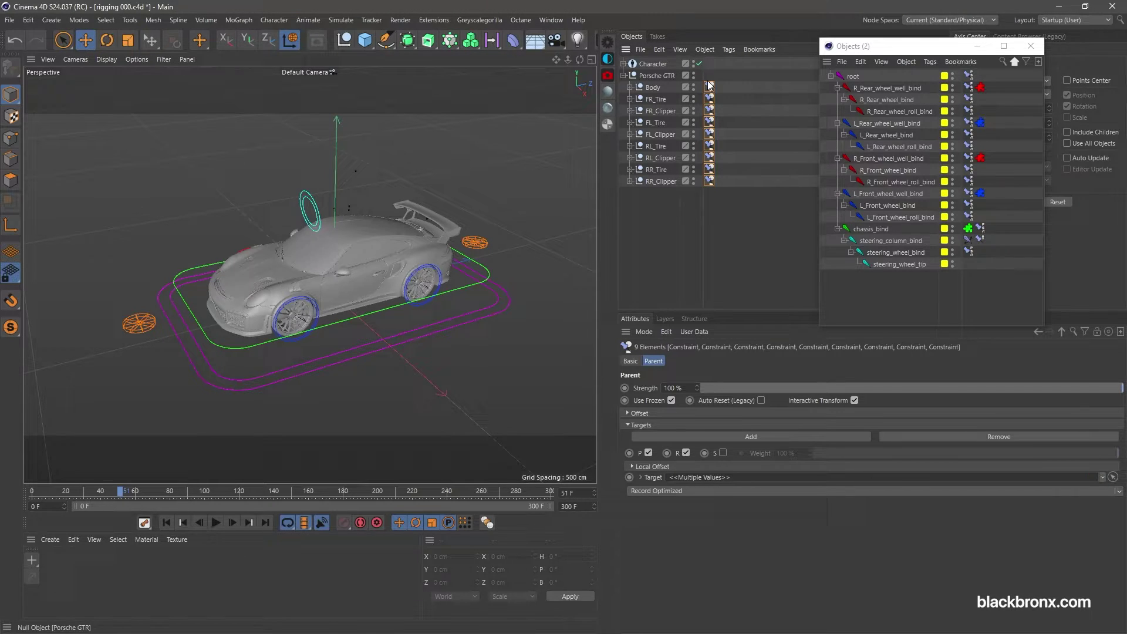
{"action": "left_click", "coordinate": [630, 361]}
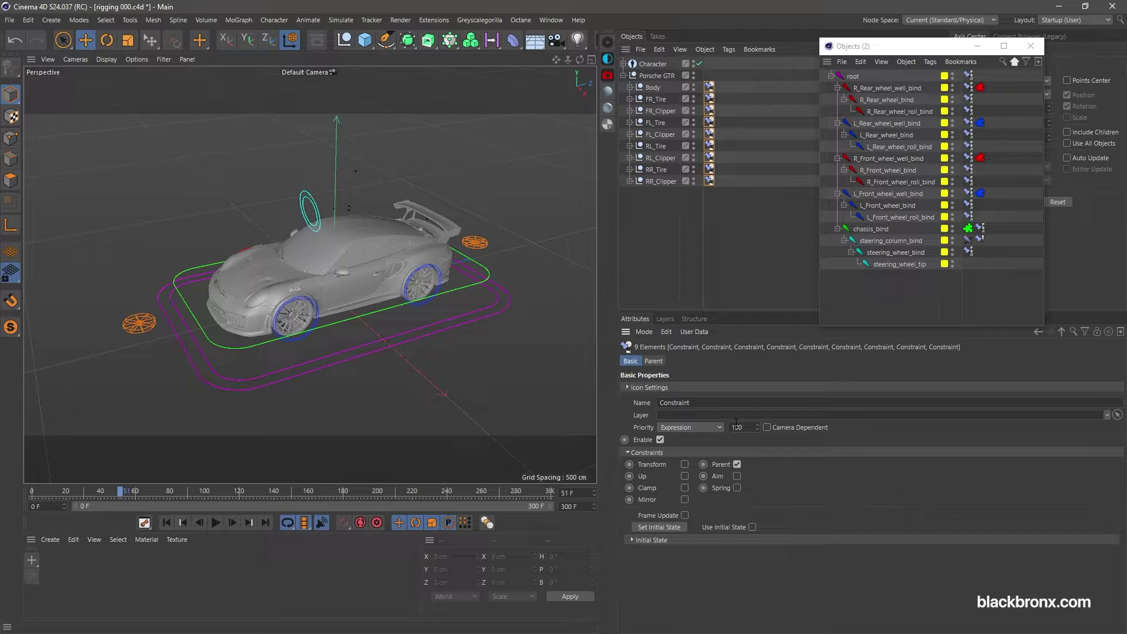
{"action": "left_click", "coordinate": [969, 77]}
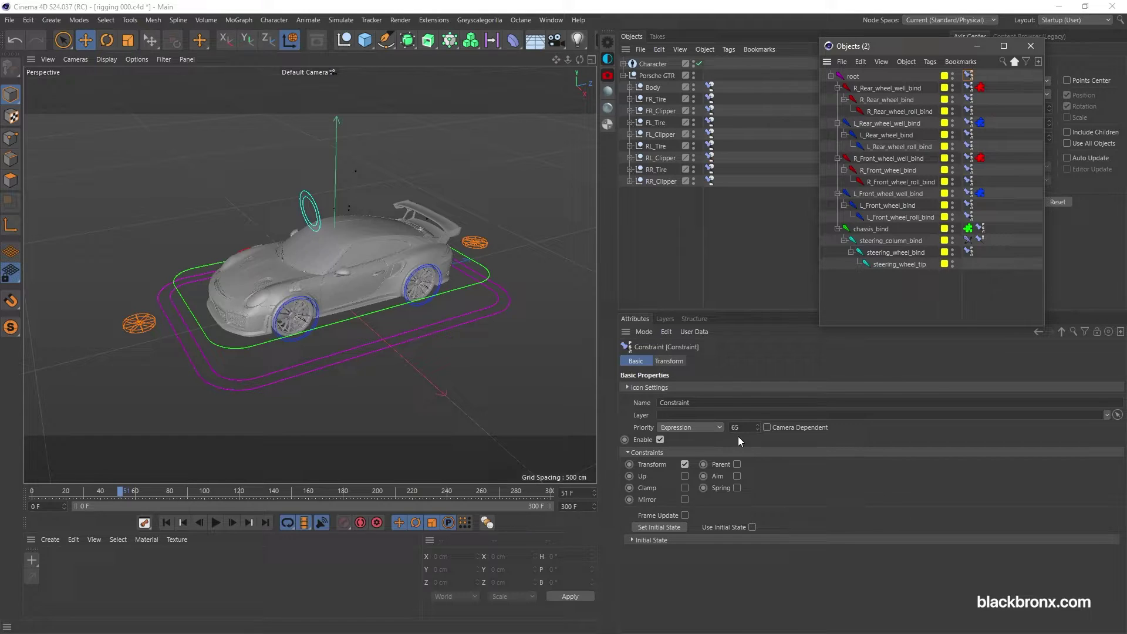
Close the Objects (2) window and set the Character rig's Object Manager display to Components.
{"action": "left_click", "coordinate": [1031, 47]}
{"action": "left_click", "coordinate": [623, 64]}
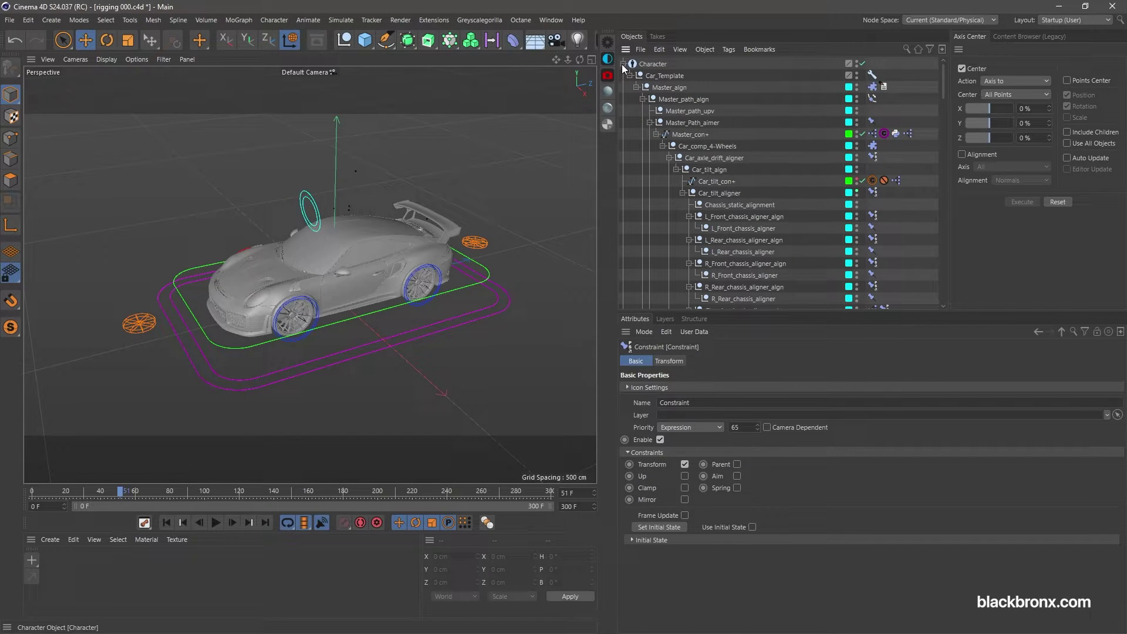
{"action": "left_click", "coordinate": [645, 64]}
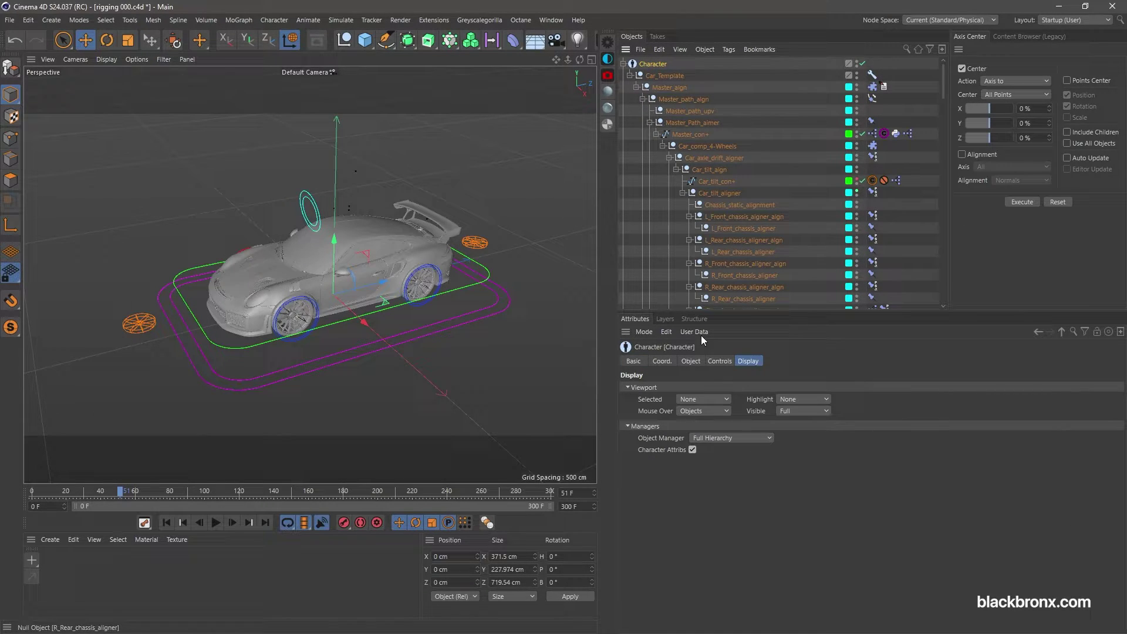
{"action": "left_click", "coordinate": [713, 436]}
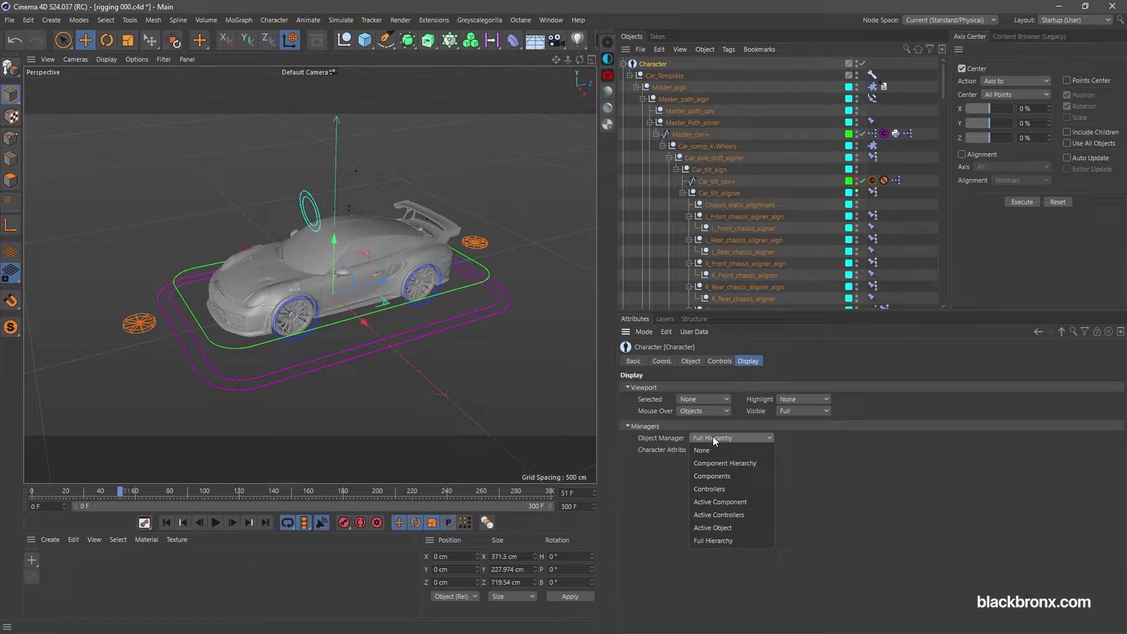
{"action": "left_click", "coordinate": [724, 473]}
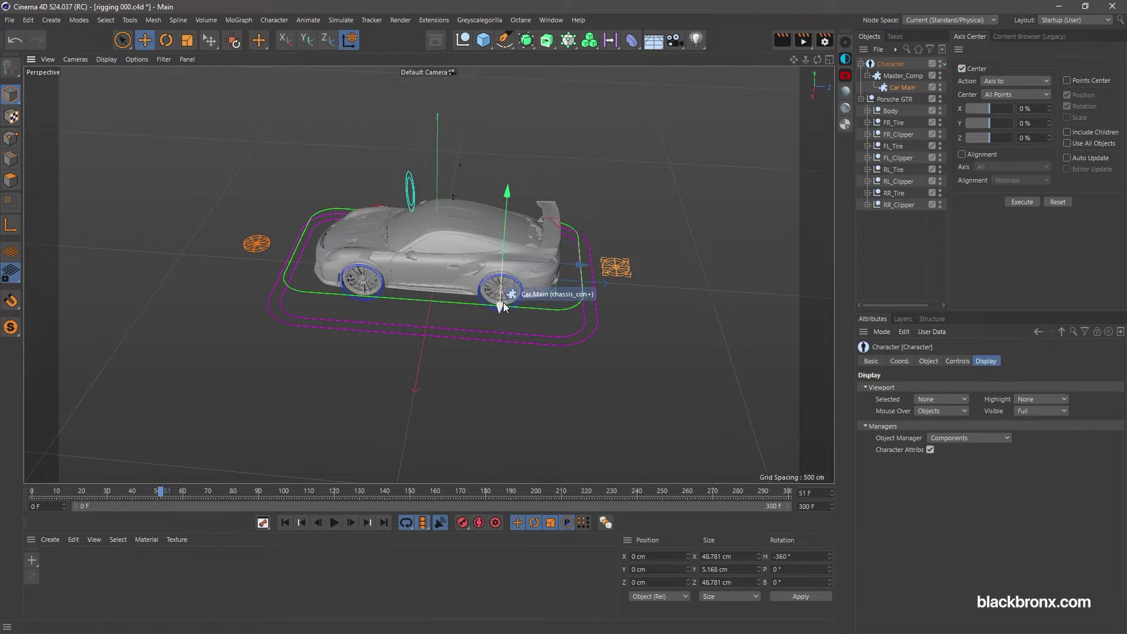
{"action": "left_click_drag", "start_coordinate": [500, 303], "coordinate": [512, 255]}
{"action": "key", "text": "ctrl+z"}
{"action": "left_click", "coordinate": [255, 248]}
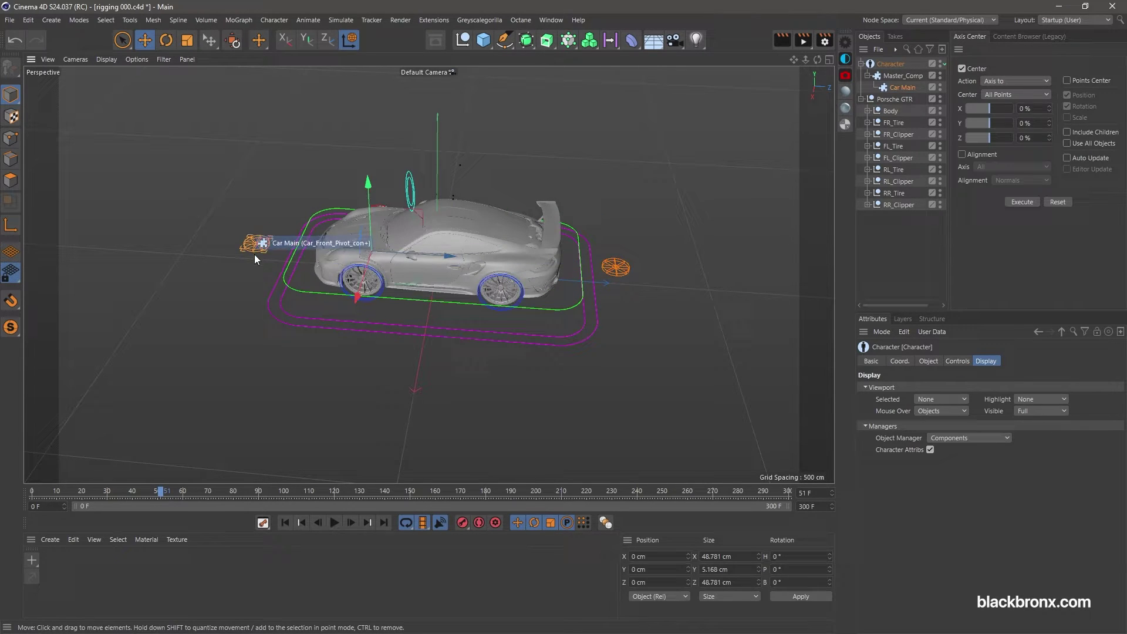
{"action": "left_click_drag", "start_coordinate": [357, 299], "coordinate": [422, 225]}
{"action": "left_click", "coordinate": [422, 228]}
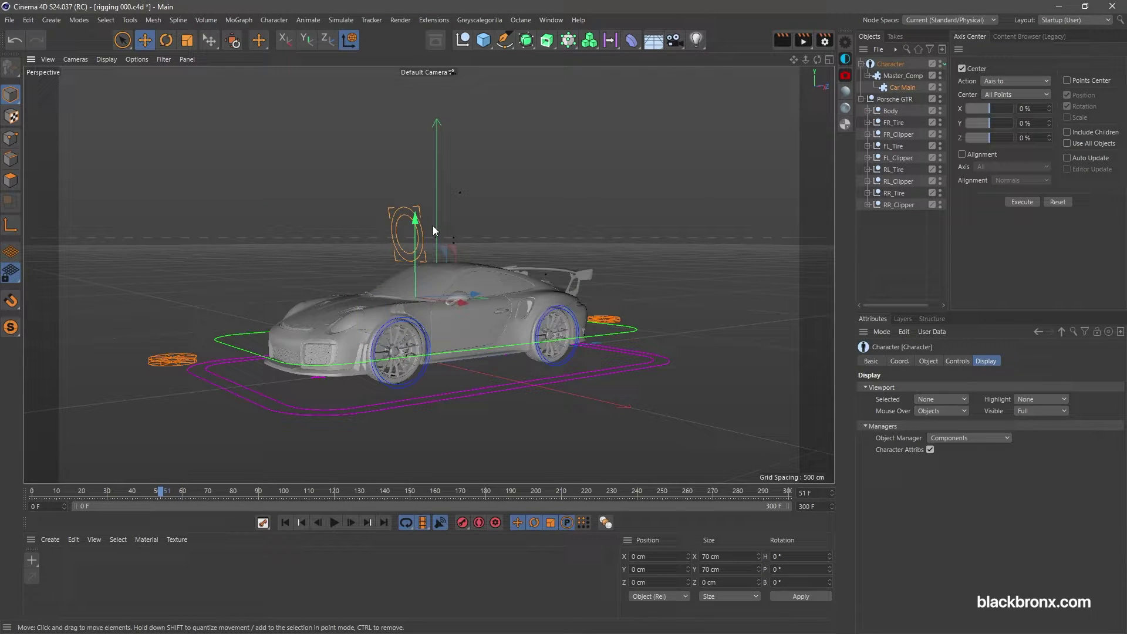
{"action": "key", "text": "t"}
{"action": "key", "text": "r"}
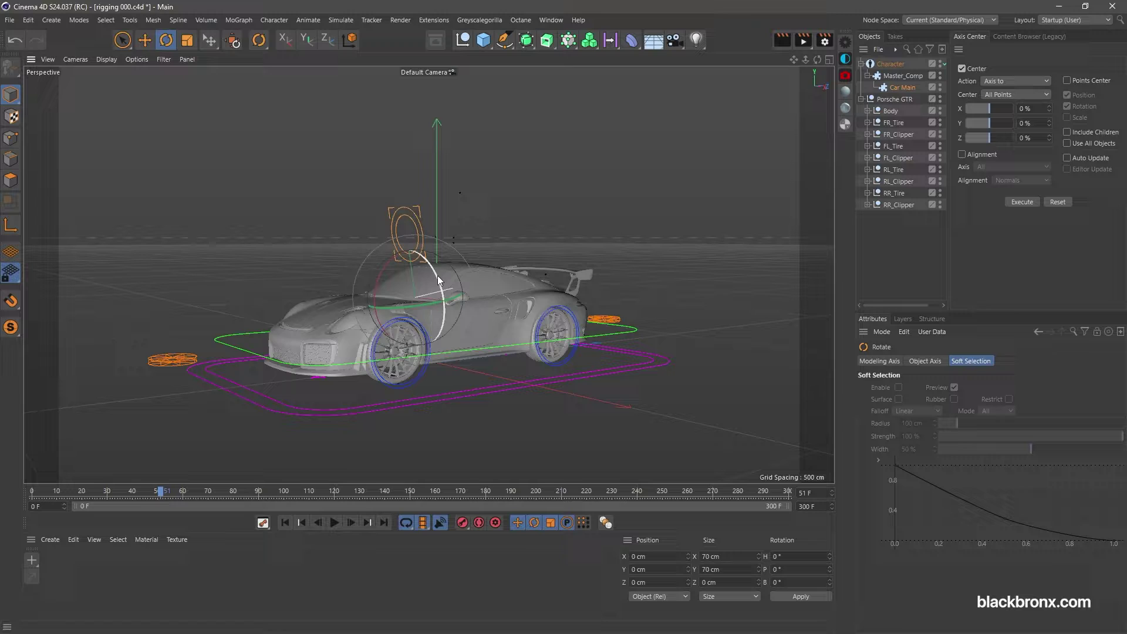
{"action": "left_click_drag", "start_coordinate": [438, 276], "coordinate": [407, 242]}
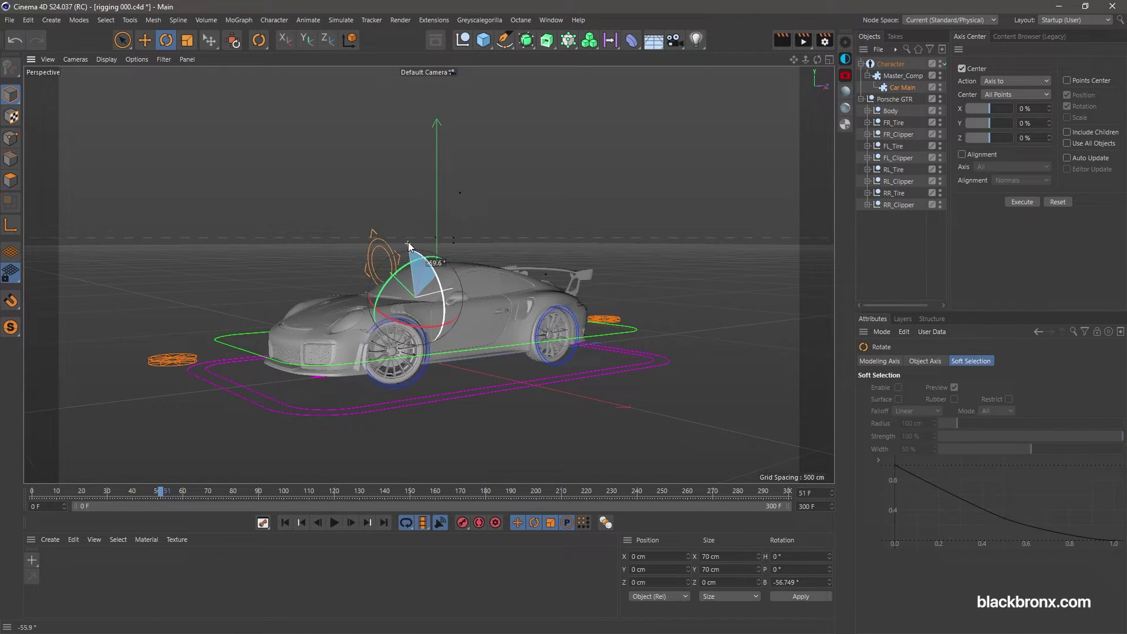
{"action": "key", "text": "ctrl+z"}
{"action": "left_click_drag", "start_coordinate": [551, 242], "coordinate": [533, 339], "text": "alt"}
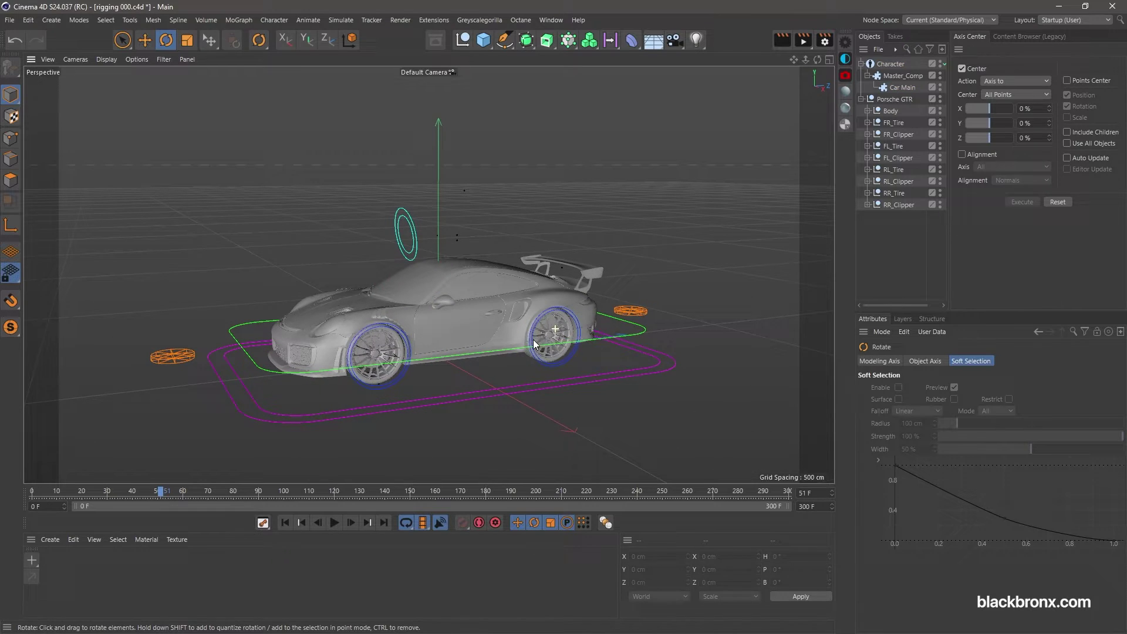
{"action": "left_click", "coordinate": [534, 387]}
{"action": "key", "text": "e"}
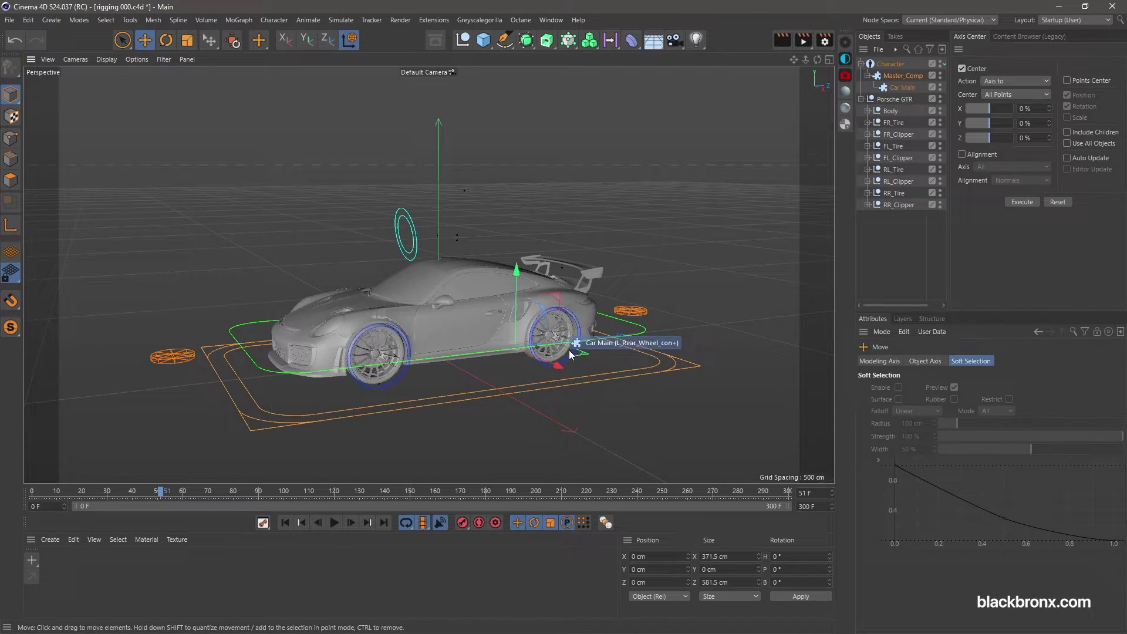
{"action": "mouse_move", "coordinate": [569, 349]}
{"action": "left_mouse_down"}
{"action": "mouse_move", "coordinate": [426, 382]}
{"action": "mouse_move", "coordinate": [649, 340]}
{"action": "mouse_move", "coordinate": [441, 378]}
{"action": "mouse_move", "coordinate": [587, 351]}
{"action": "left_mouse_up"}
Select Car Main and play the animation once to preview the rig before changes.
{"action": "left_click", "coordinate": [635, 269]}
{"action": "scroll", "coordinate": [636, 270], "scroll_direction": "up", "scroll_amount": 3}
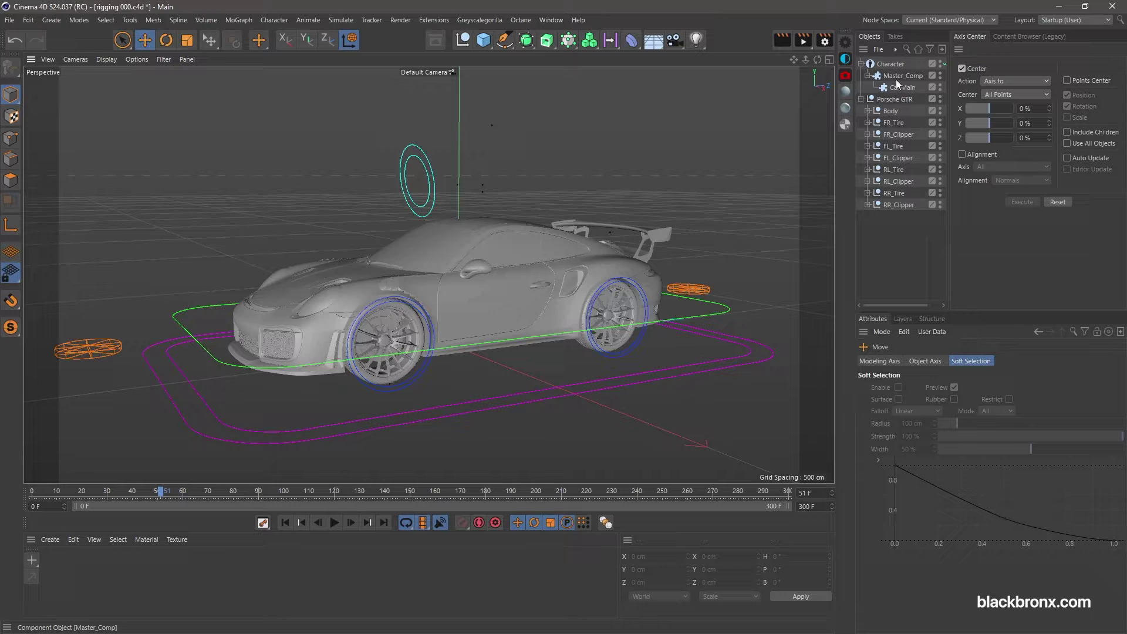
{"action": "left_click", "coordinate": [896, 80]}
{"action": "left_click", "coordinate": [898, 87]}
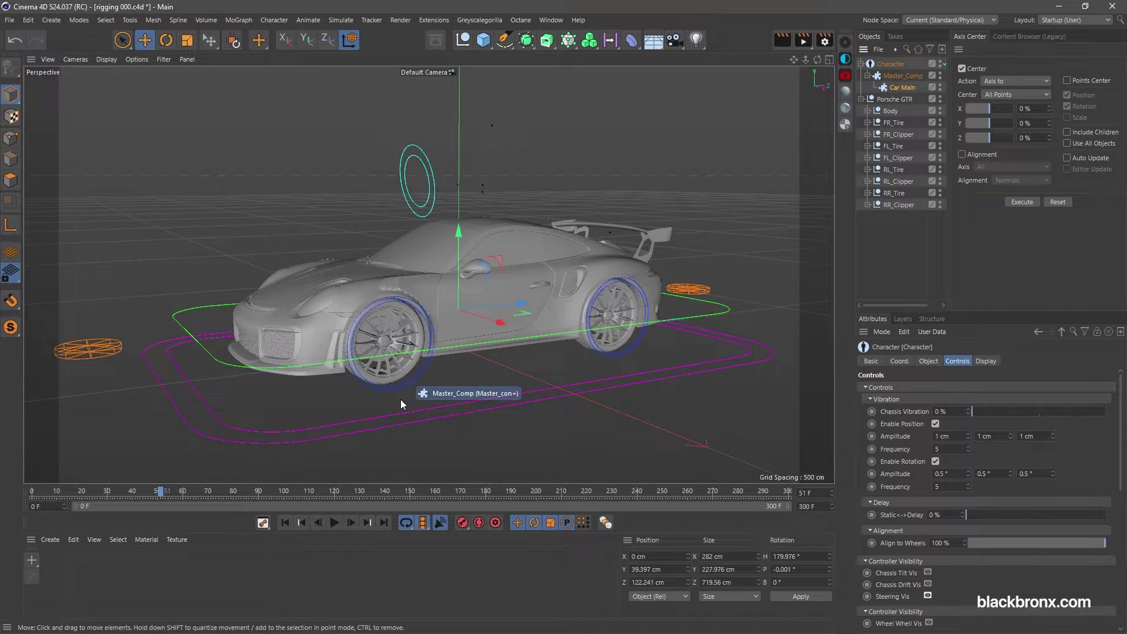
{"action": "scroll", "coordinate": [406, 363], "scroll_direction": "up", "scroll_amount": 5}
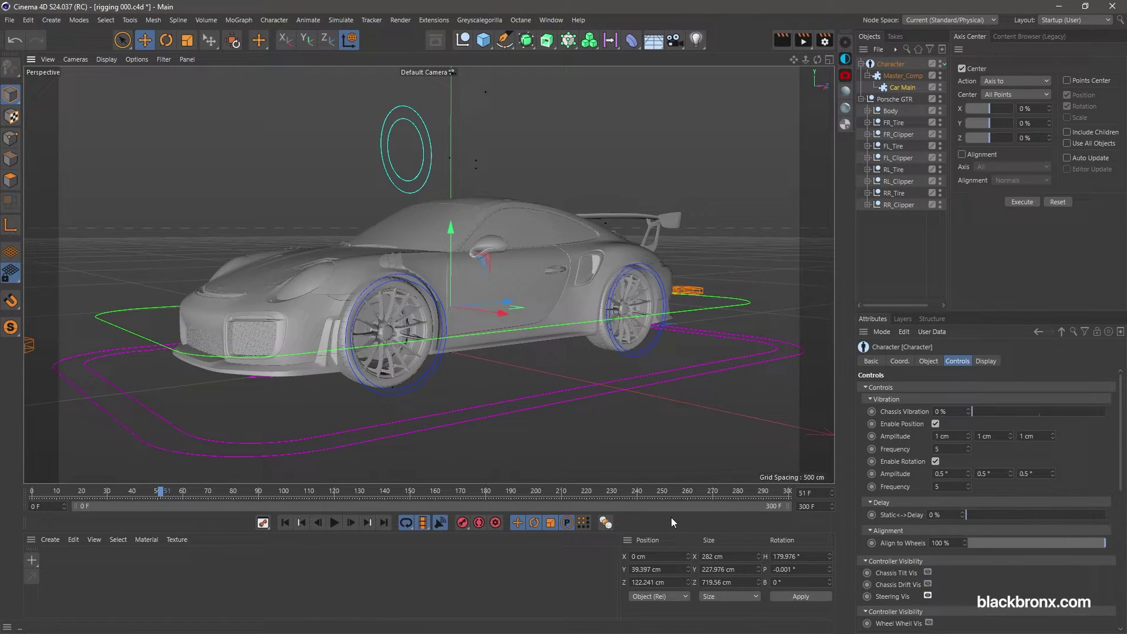
{"action": "left_click", "coordinate": [334, 523]}
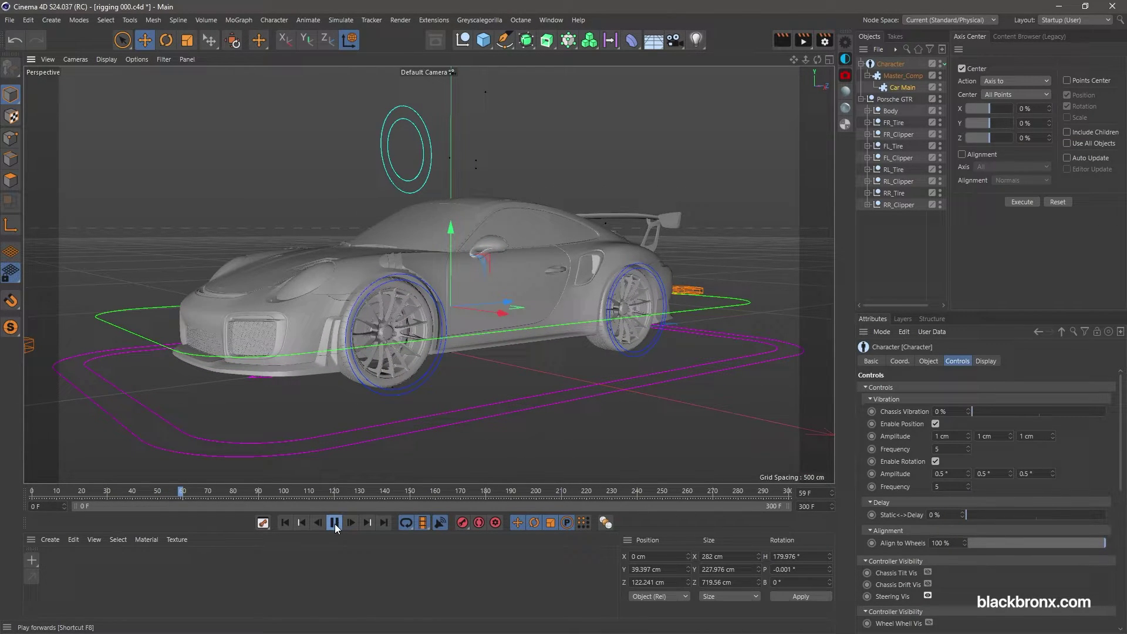
{"action": "left_click", "coordinate": [334, 523]}
{"action": "left_click", "coordinate": [285, 523]}
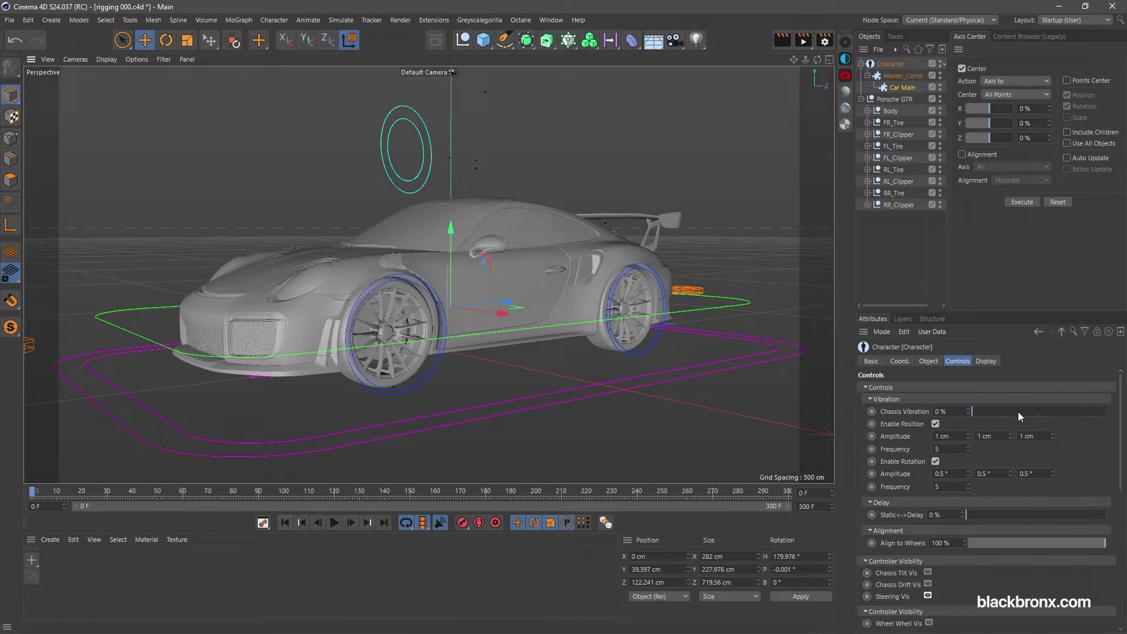
Set the rig's Chassis Vibration to 15%, after testing a higher value during playback.
{"action": "left_click_drag", "start_coordinate": [991, 413], "coordinate": [1013, 410]}
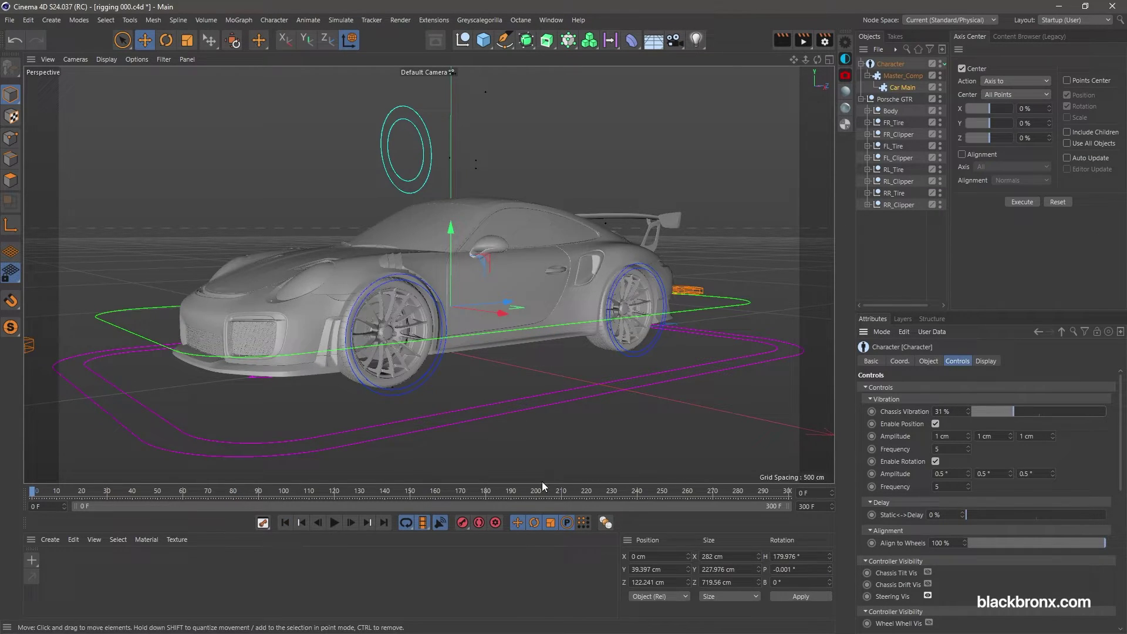
{"action": "left_click", "coordinate": [334, 523]}
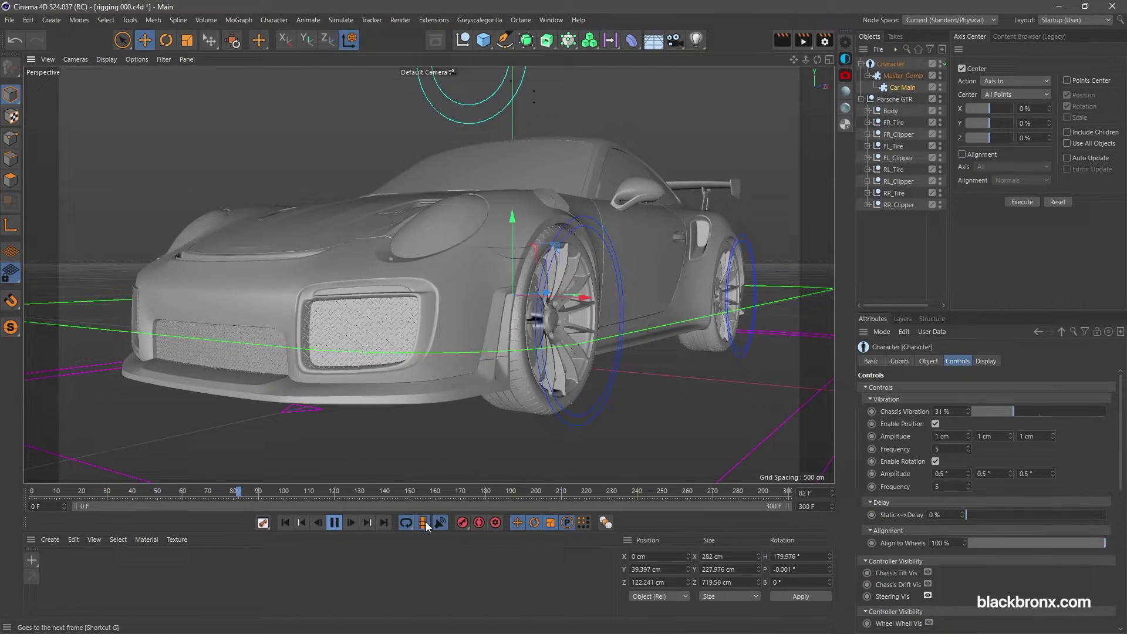
{"action": "left_click", "coordinate": [951, 411]}
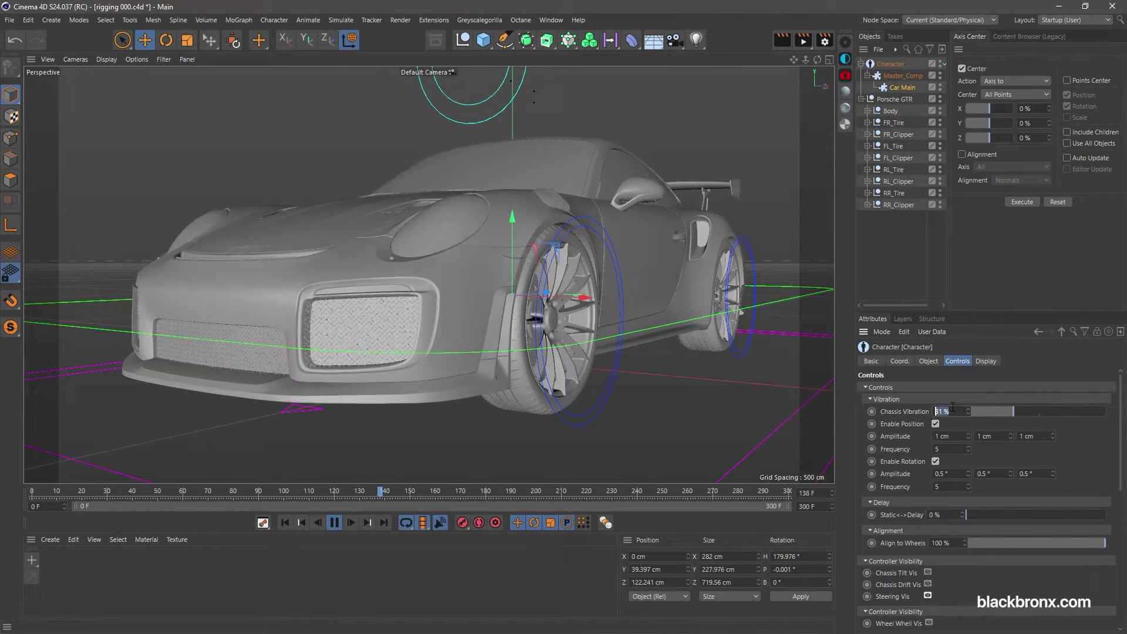
{"action": "type", "text": "15"}
{"action": "key", "text": "Return"}
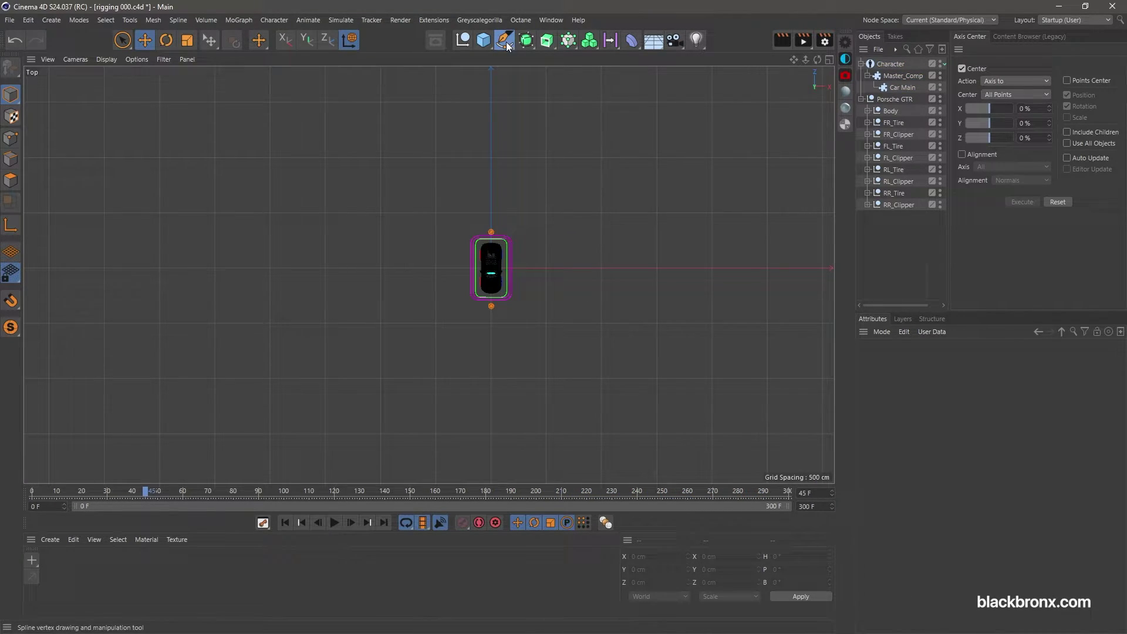
In the Top view, draw a five-point curved Bezier path with the Spline Pen, then return to Perspective.
{"action": "left_click", "coordinate": [506, 42]}
{"action": "scroll", "coordinate": [614, 211], "scroll_direction": "down", "scroll_amount": 2}
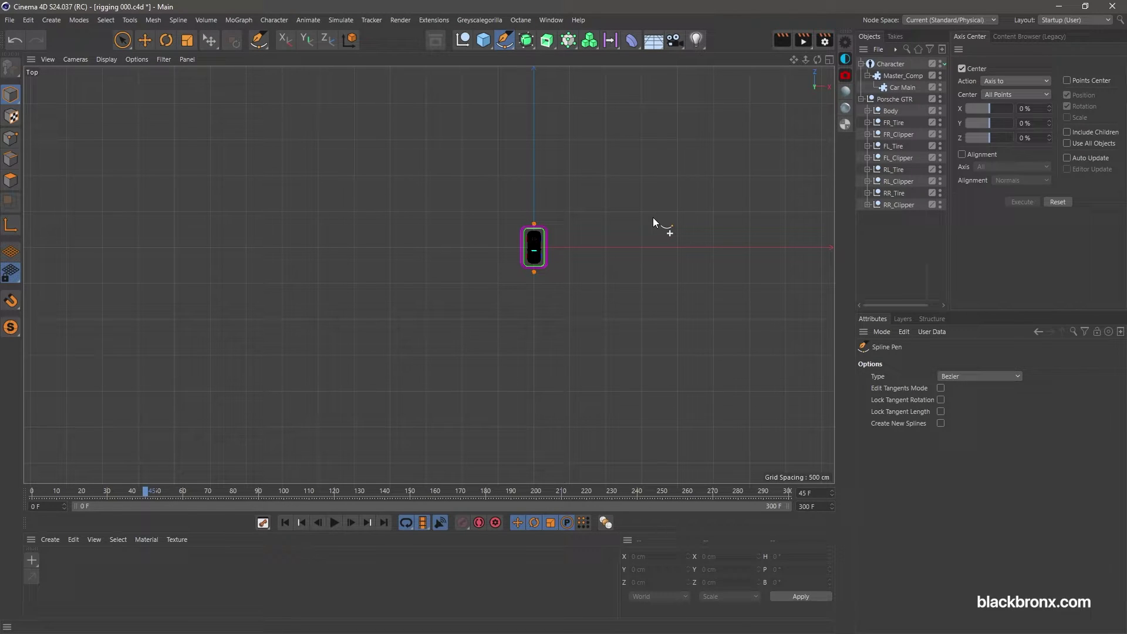
{"action": "left_click", "coordinate": [653, 221]}
{"action": "left_click_drag", "start_coordinate": [628, 327], "coordinate": [594, 369]}
{"action": "left_click_drag", "start_coordinate": [459, 237], "coordinate": [486, 166]}
{"action": "middle_click_drag", "start_coordinate": [592, 132], "coordinate": [646, 200], "text": "alt"}
{"action": "left_click_drag", "start_coordinate": [524, 100], "coordinate": [467, 83]}
{"action": "left_click_drag", "start_coordinate": [341, 240], "coordinate": [320, 317]}
{"action": "key", "text": "e"}
{"action": "key", "text": "F1"}
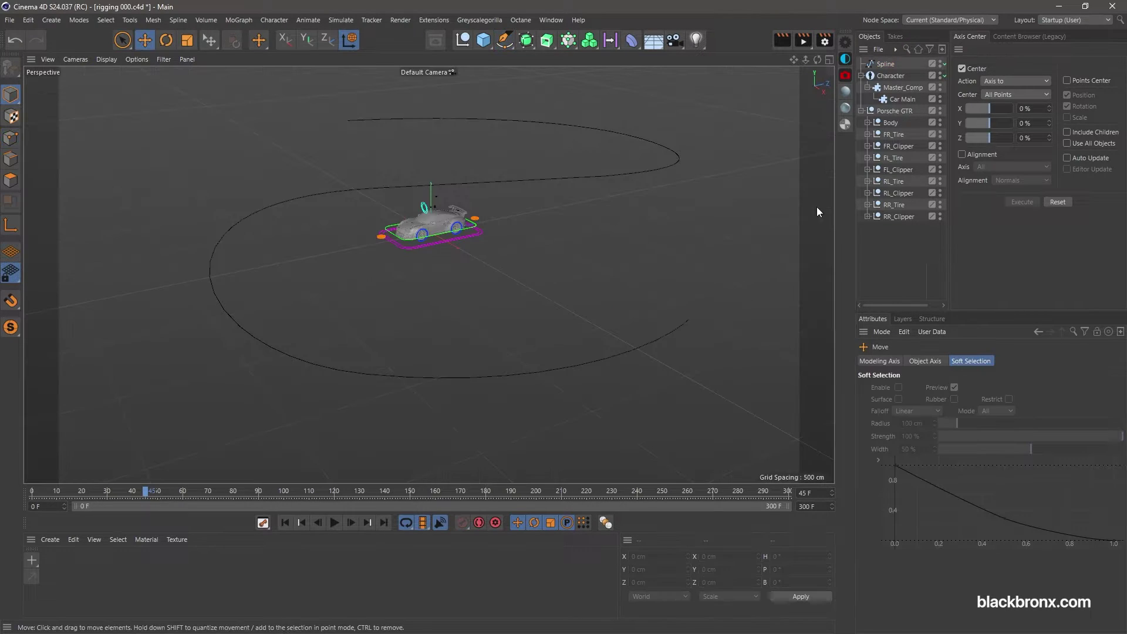
Link the drawn spline into the Character rig's Controls > Spline Path field.
{"action": "left_click", "coordinate": [900, 89]}
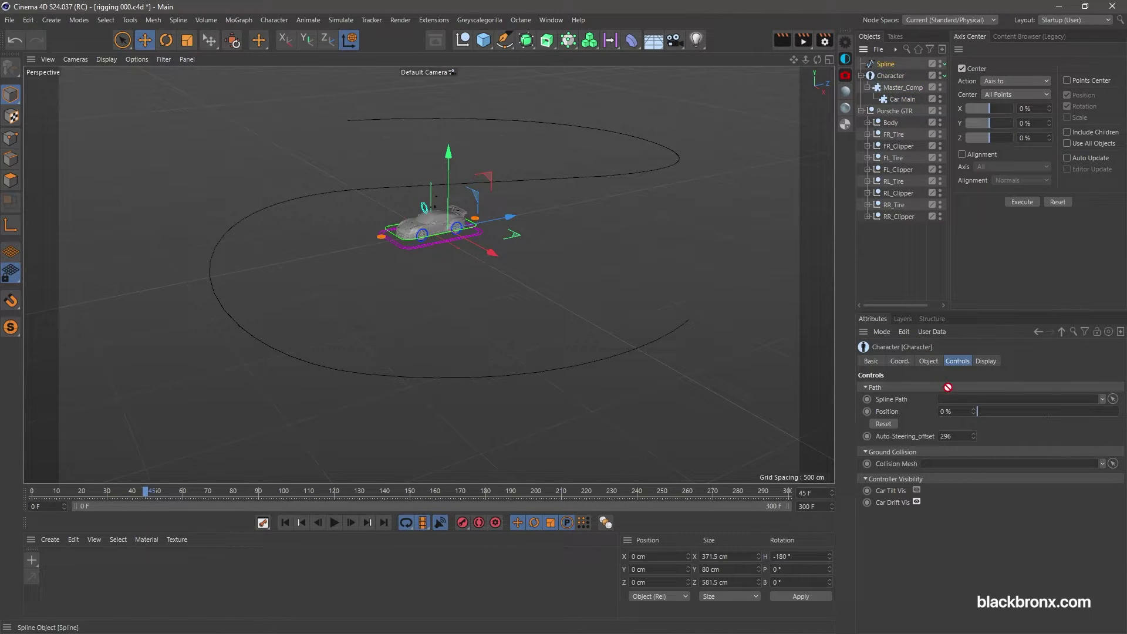
{"action": "left_click_drag", "start_coordinate": [958, 399], "coordinate": [918, 425]}
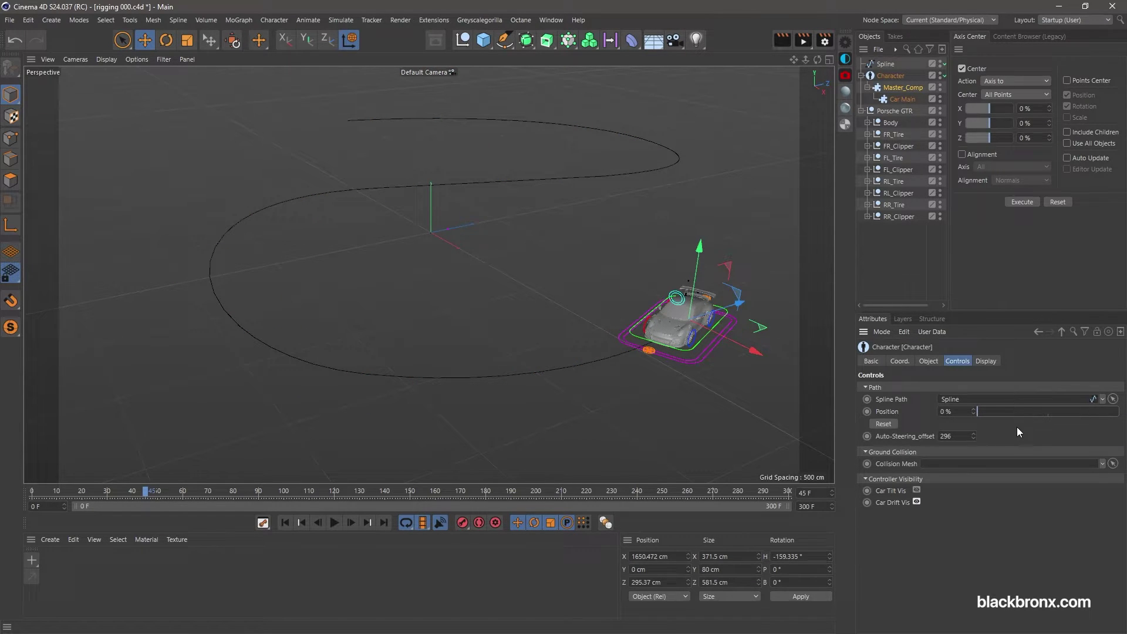
Switch the path spline's Intermediate Points to Uniform, confirm the Number value, and deselect it.
{"action": "left_click", "coordinate": [886, 65]}
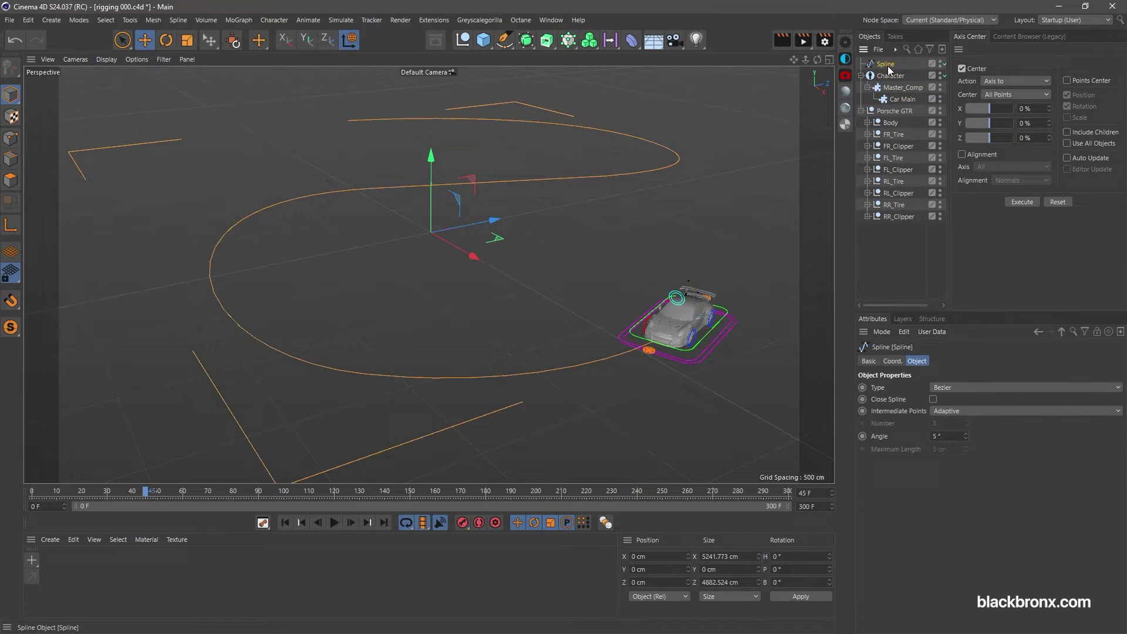
{"action": "left_click", "coordinate": [952, 411]}
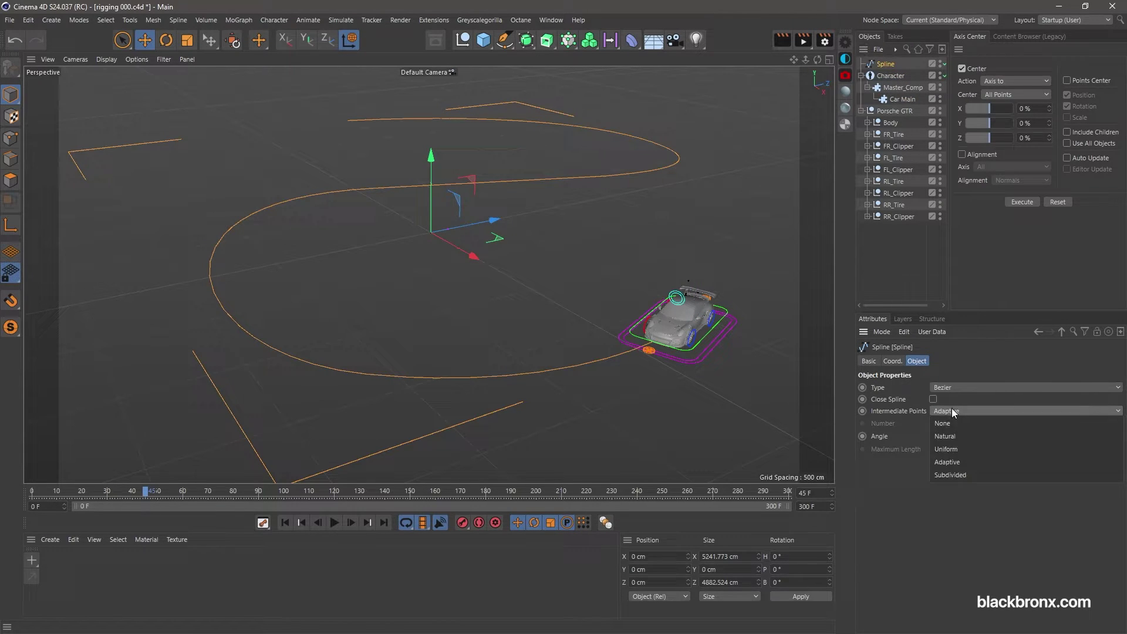
{"action": "left_click", "coordinate": [958, 456]}
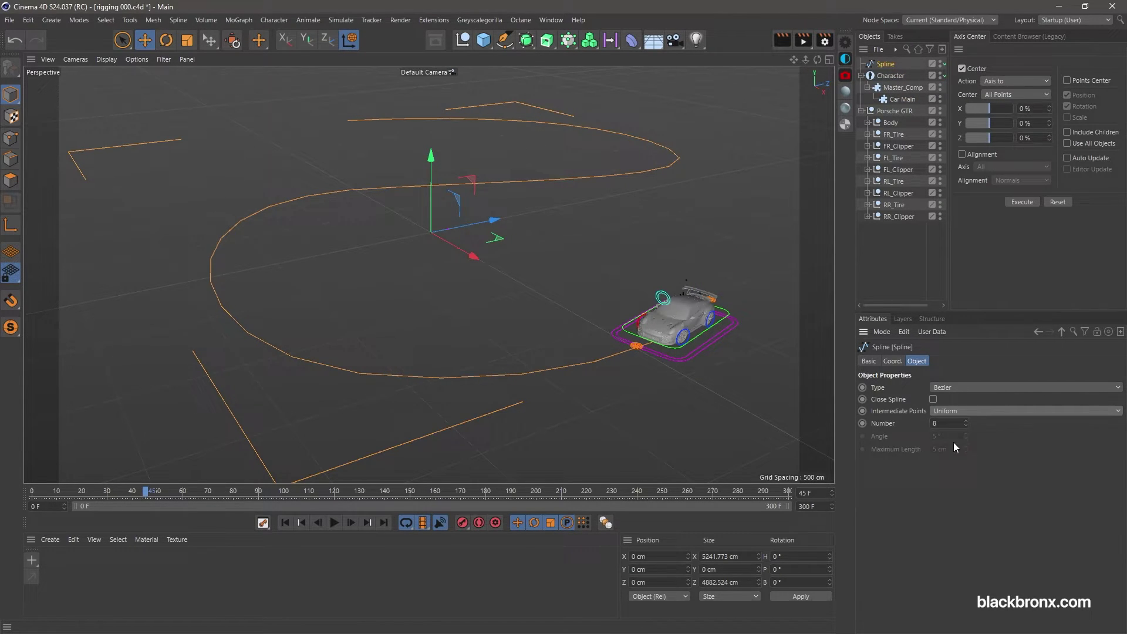
{"action": "double_click", "coordinate": [950, 424]}
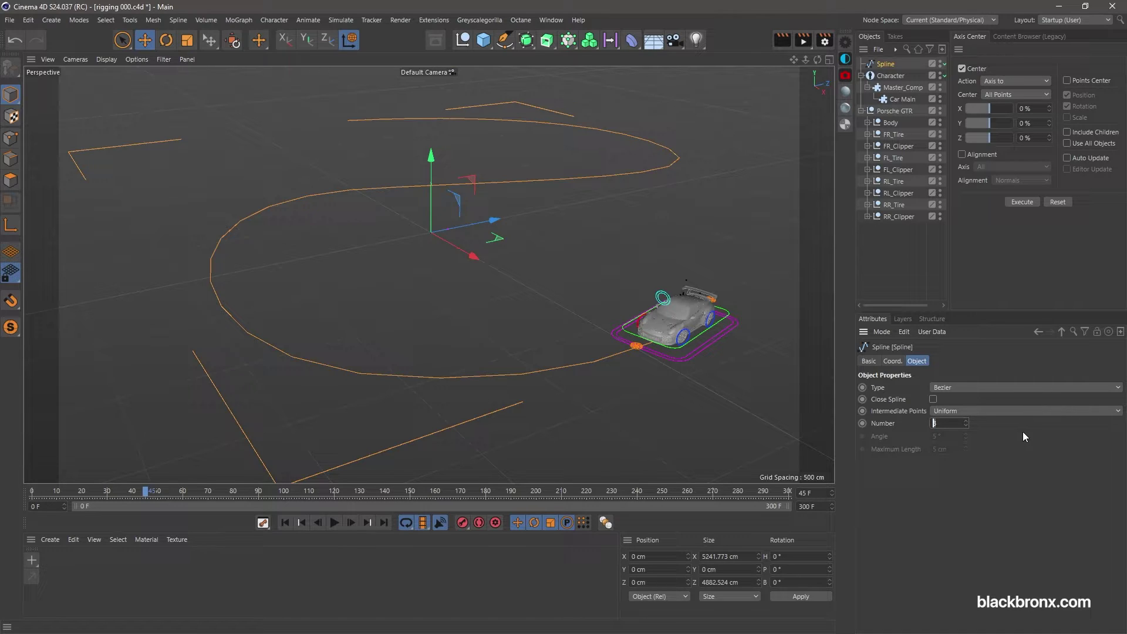
{"action": "key", "text": "Return"}
{"action": "left_click", "coordinate": [613, 409]}
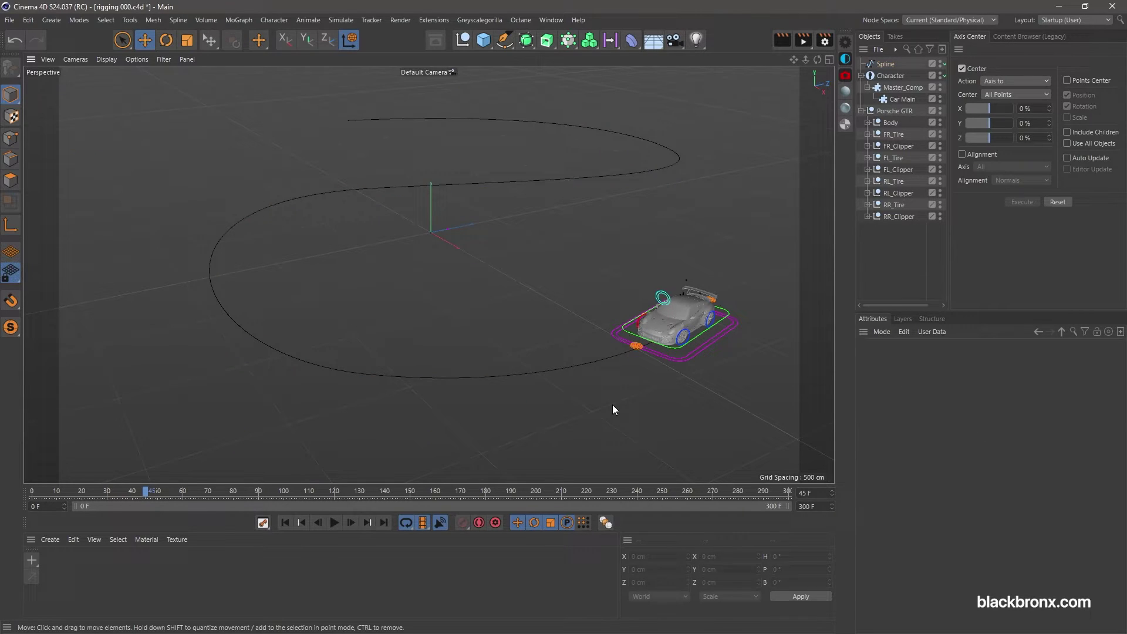
Starting from frame 0, set the Character rig's path Position to 99%, then deselect and orbit the view.
{"action": "left_click", "coordinate": [904, 85]}
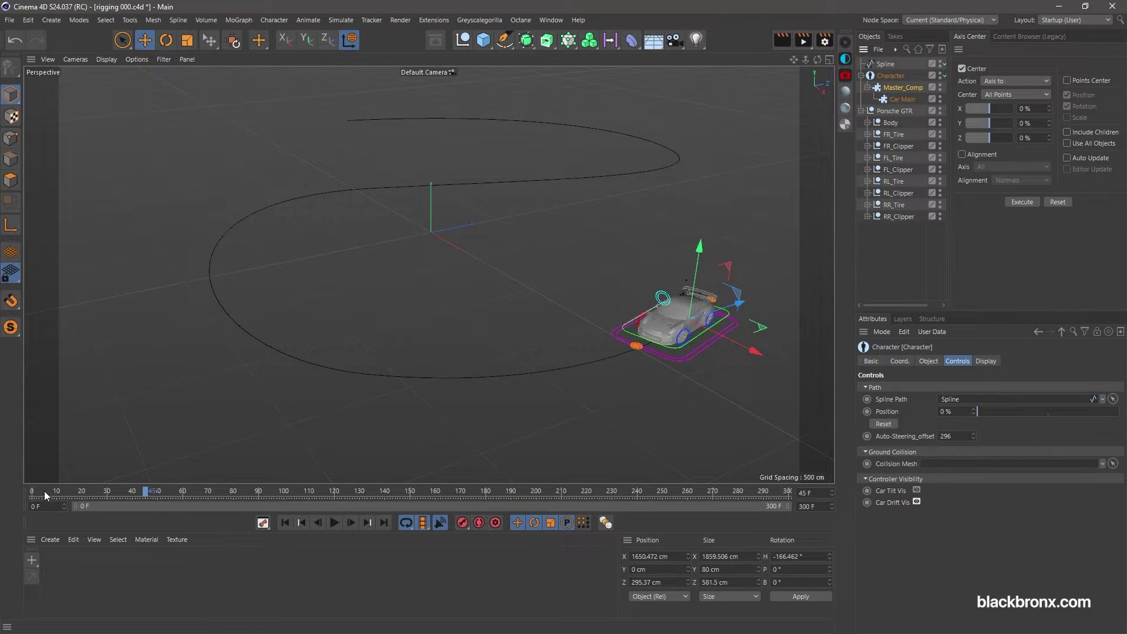
{"action": "left_click_drag", "start_coordinate": [44, 490], "coordinate": [33, 491]}
{"action": "double_click", "coordinate": [954, 411]}
{"action": "type", "text": "99"}
{"action": "key", "text": "Return"}
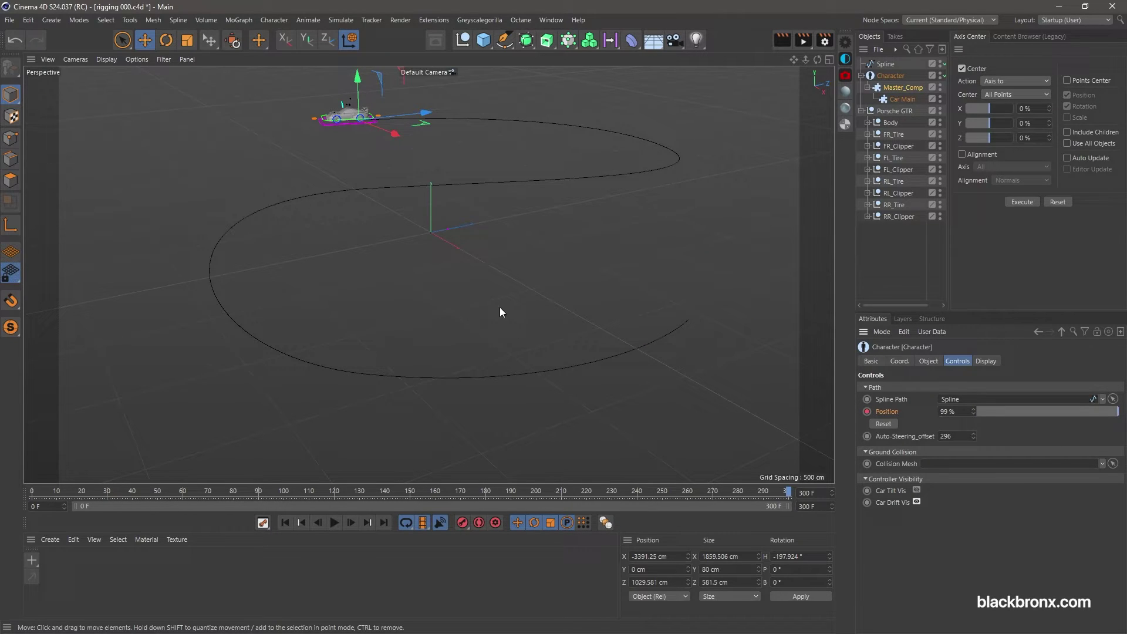
{"action": "left_click", "coordinate": [462, 285]}
{"action": "left_click_drag", "start_coordinate": [463, 285], "coordinate": [517, 309], "text": "alt"}
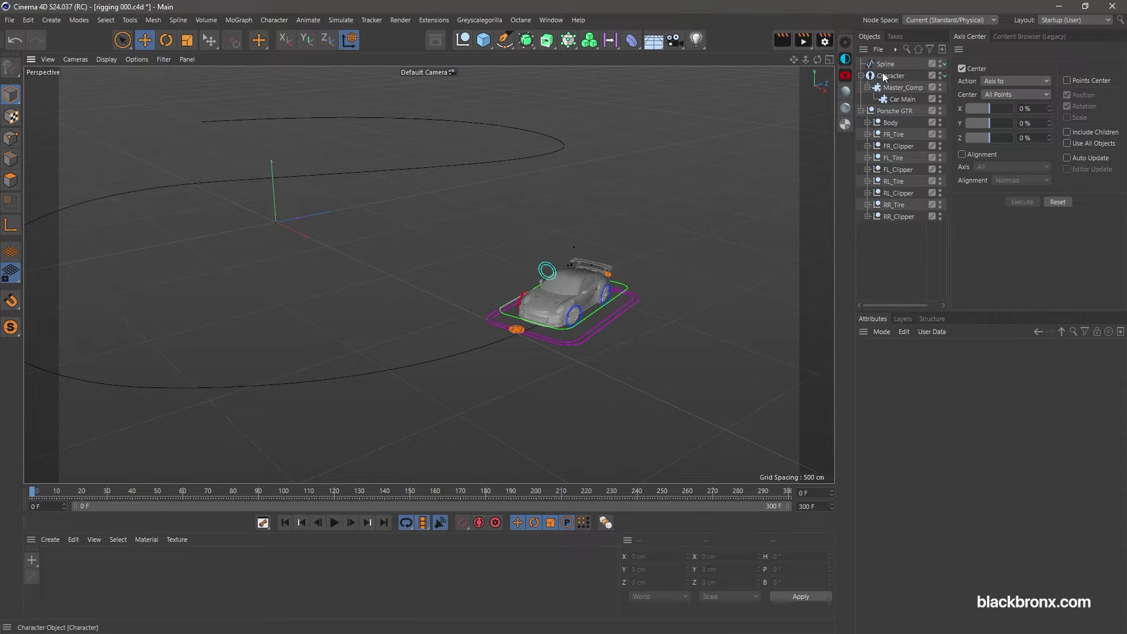
Set the Character rig's Object Manager display to Full Hierarchy and widen the Objects panel.
{"action": "left_click", "coordinate": [887, 76]}
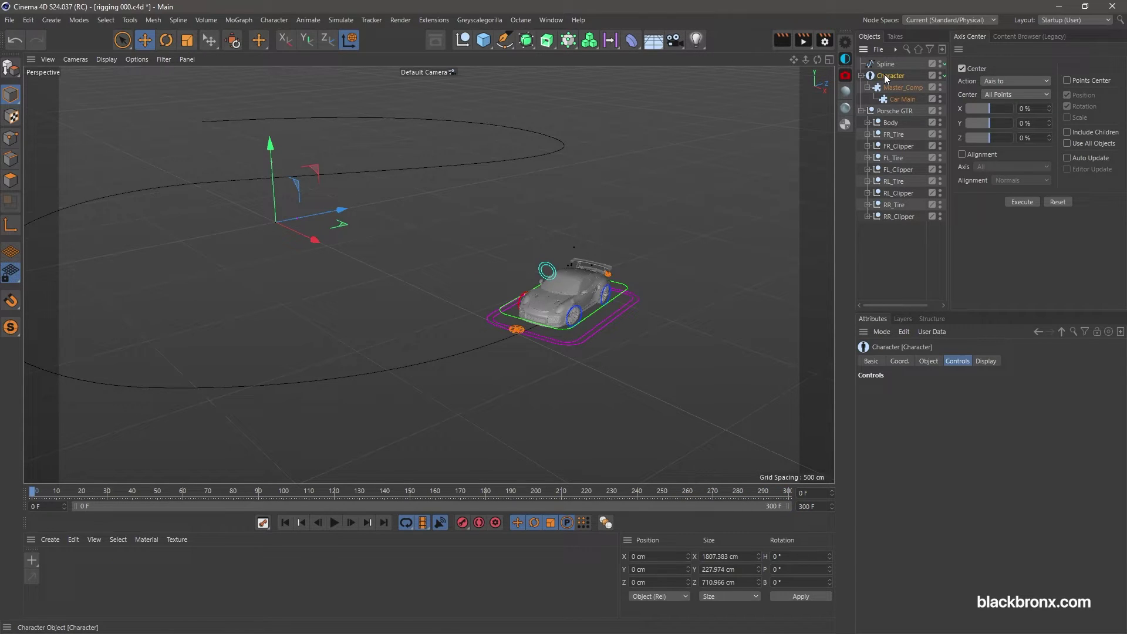
{"action": "left_click", "coordinate": [984, 362]}
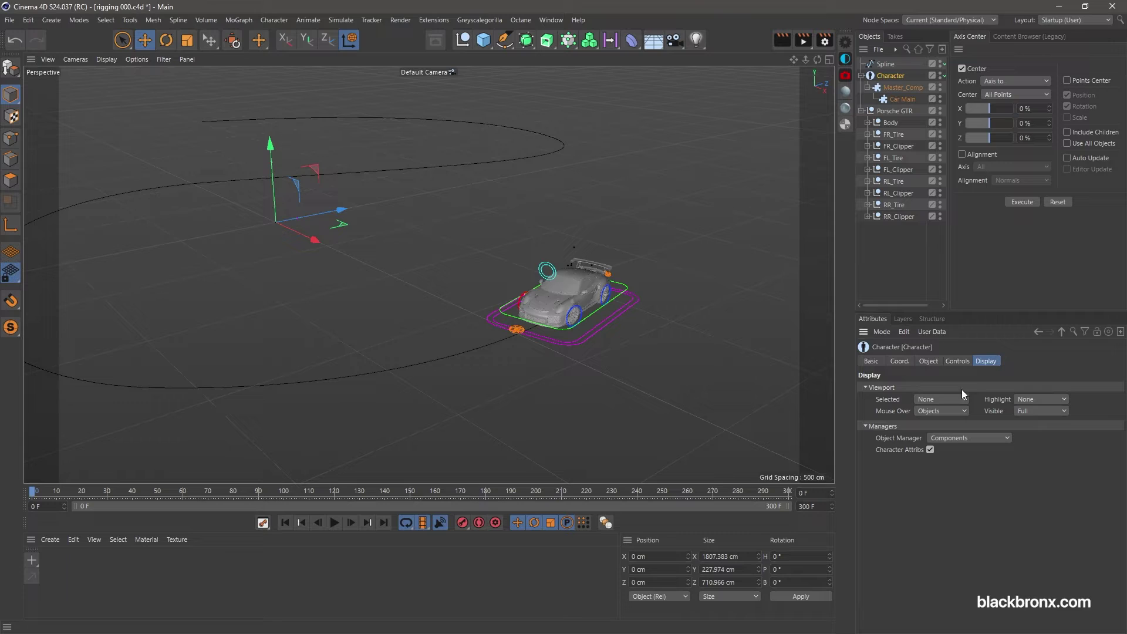
{"action": "left_click", "coordinate": [949, 439]}
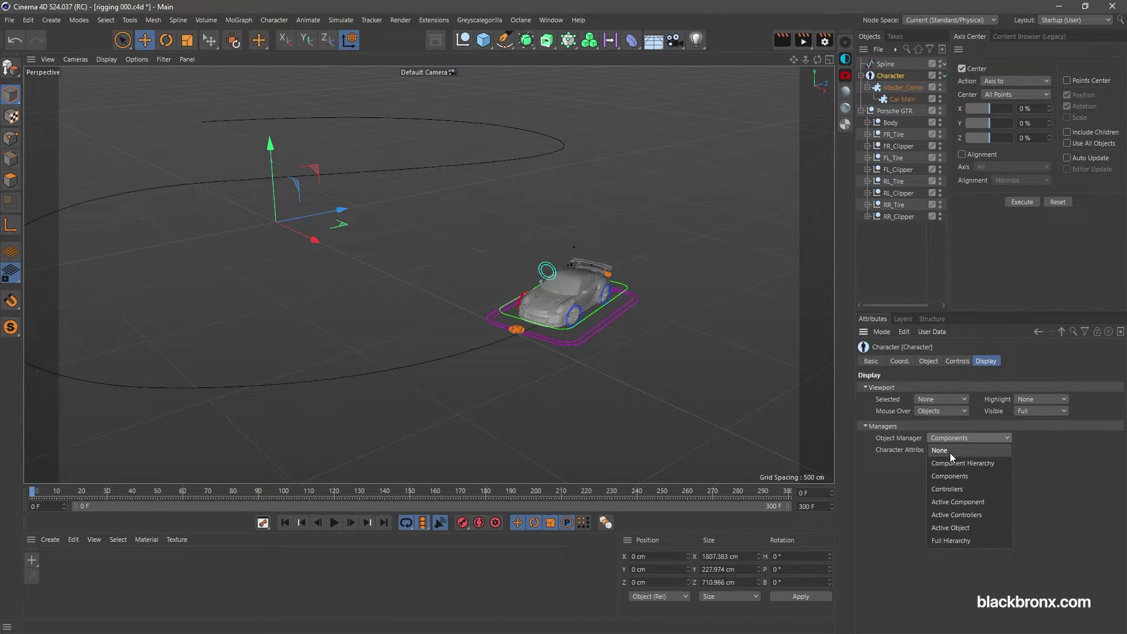
{"action": "left_click", "coordinate": [953, 540]}
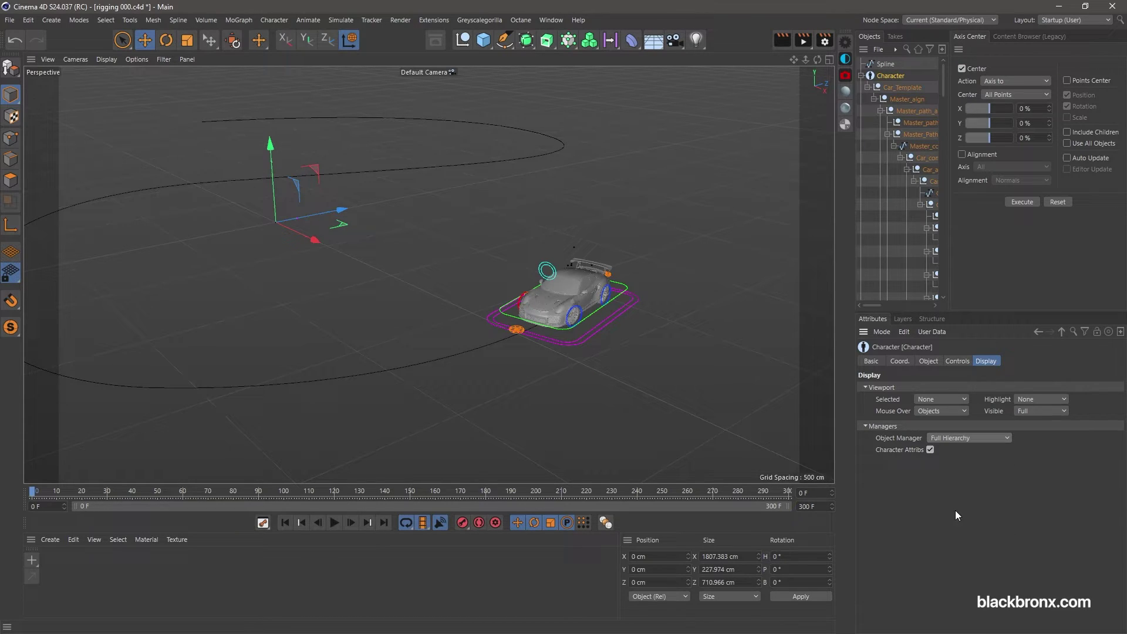
{"action": "left_click_drag", "start_coordinate": [836, 164], "coordinate": [567, 168]}
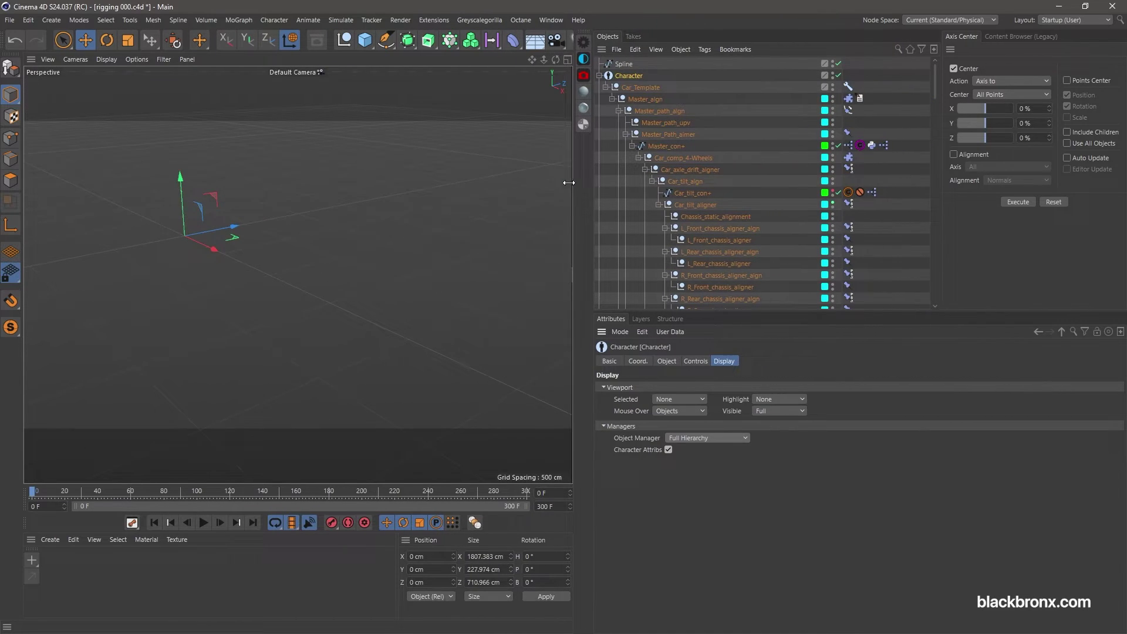
Add a camera, view the scene through it, and parent it under Master_con+.
{"action": "left_click", "coordinate": [555, 45]}
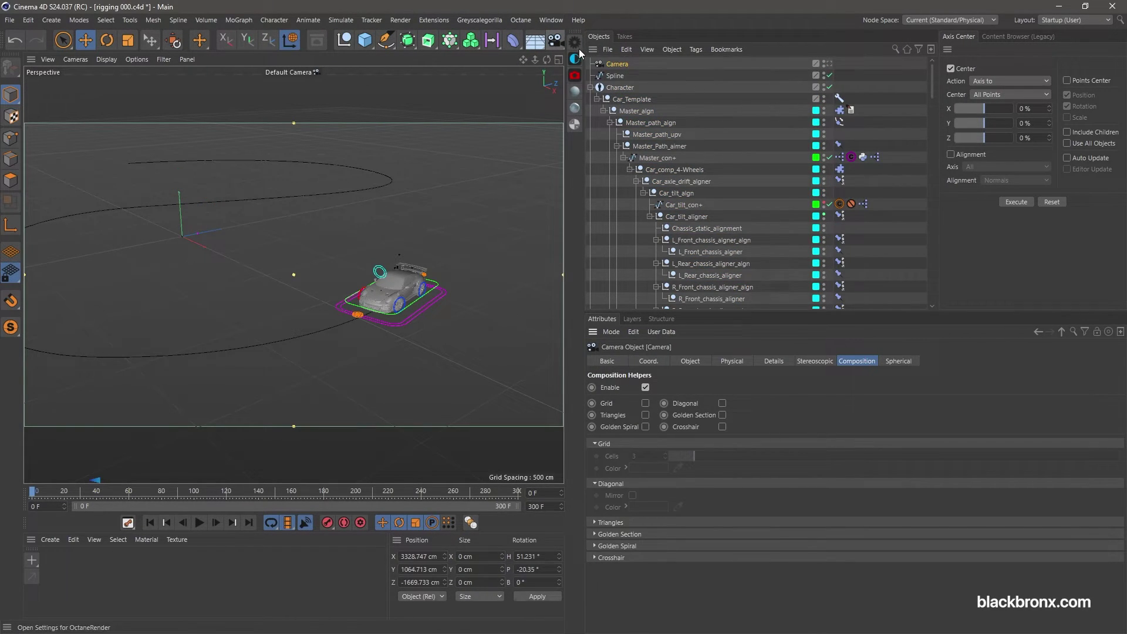
{"action": "left_click", "coordinate": [829, 64]}
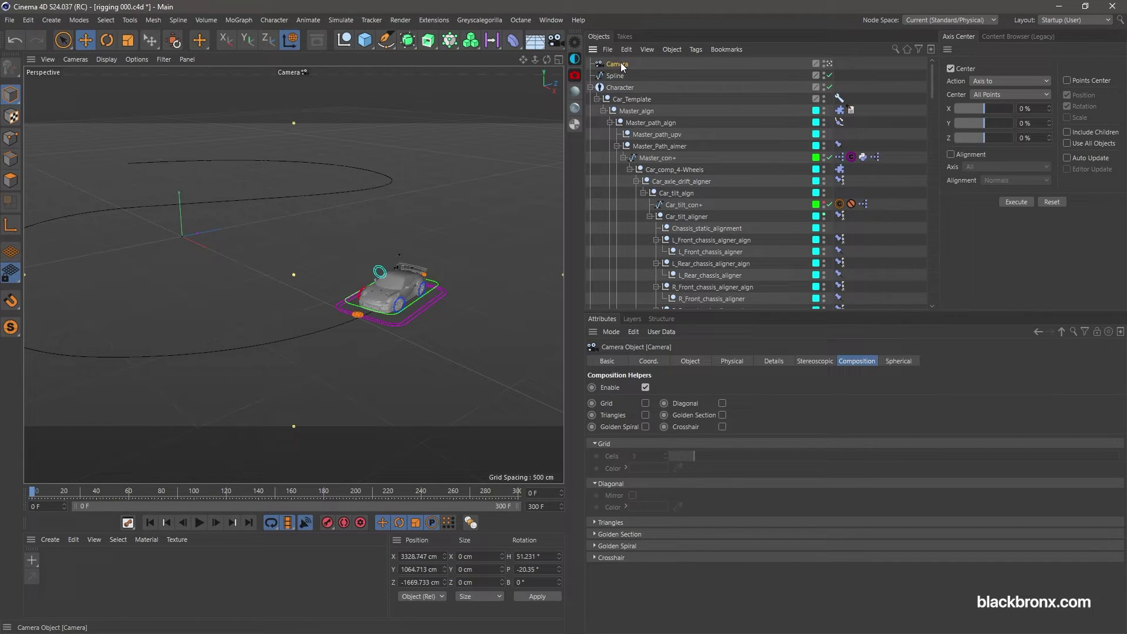
{"action": "left_click_drag", "start_coordinate": [622, 66], "coordinate": [667, 158]}
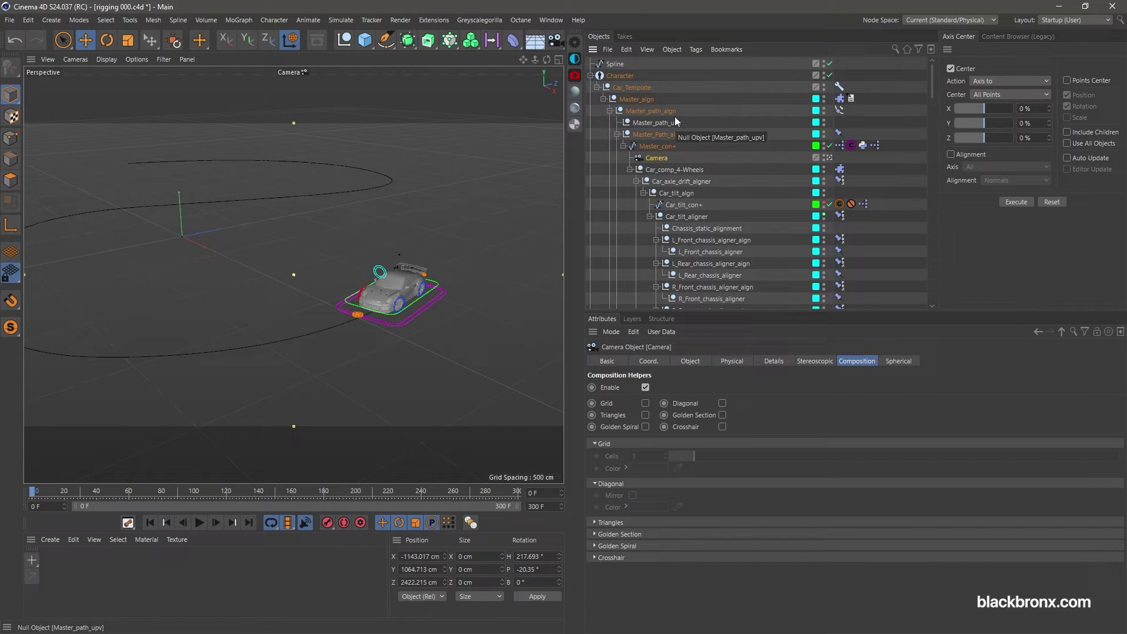
Select the Character rig and open its component listing options.
{"action": "left_click", "coordinate": [616, 64]}
{"action": "left_click", "coordinate": [620, 77]}
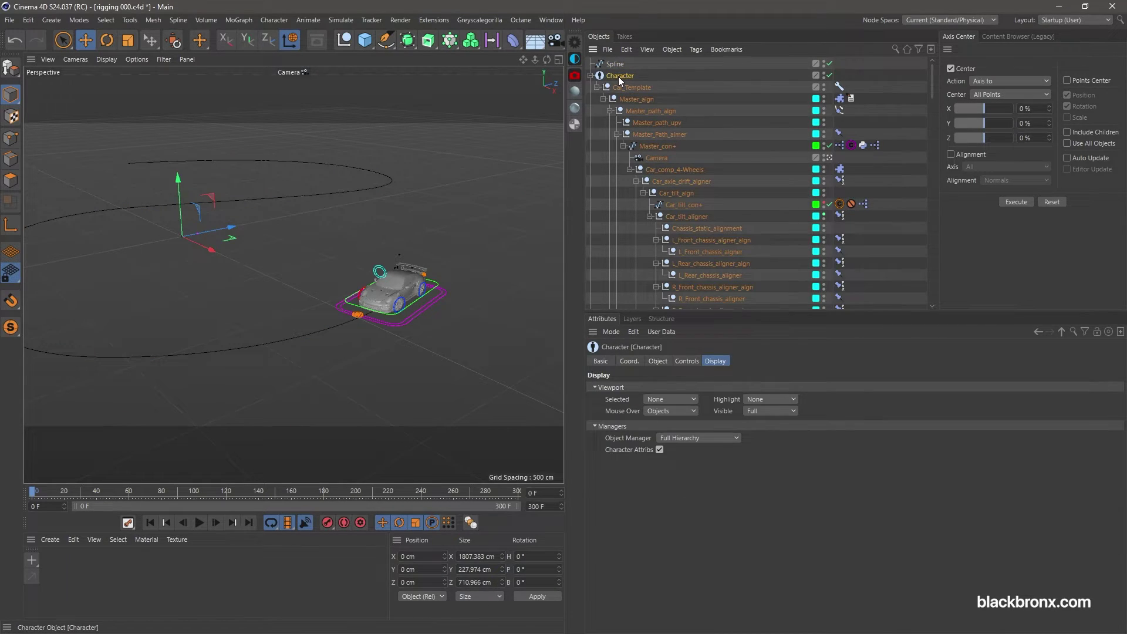
{"action": "left_click", "coordinate": [684, 438]}
Restore the Components list, play to frame 264, and zoom out to see the camera following the car.
{"action": "left_click", "coordinate": [687, 474]}
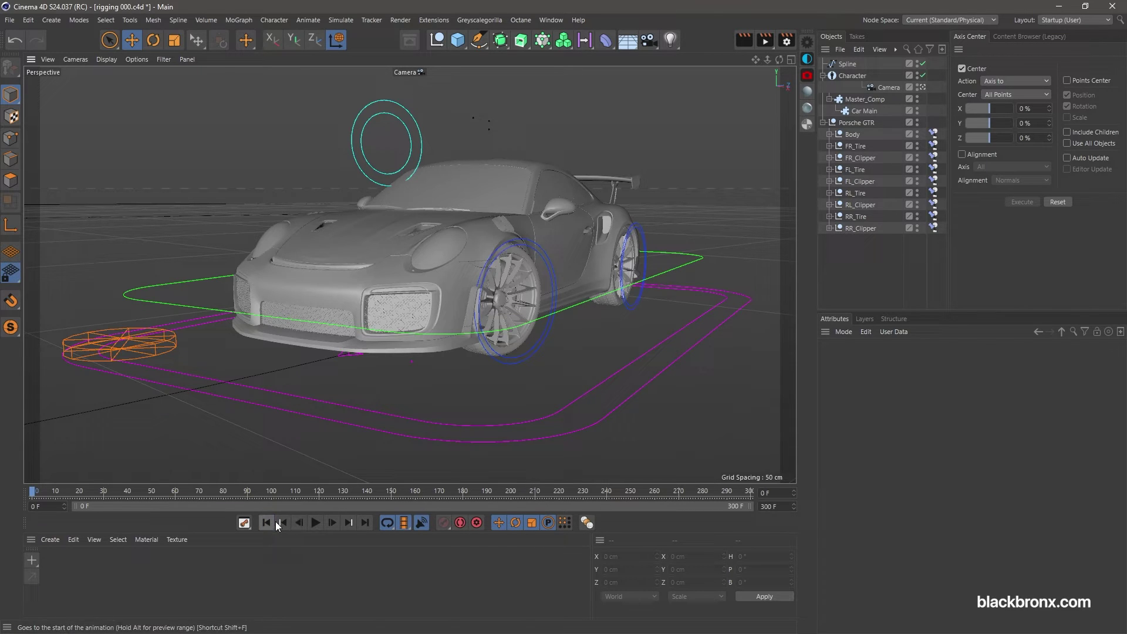
{"action": "left_click", "coordinate": [314, 523]}
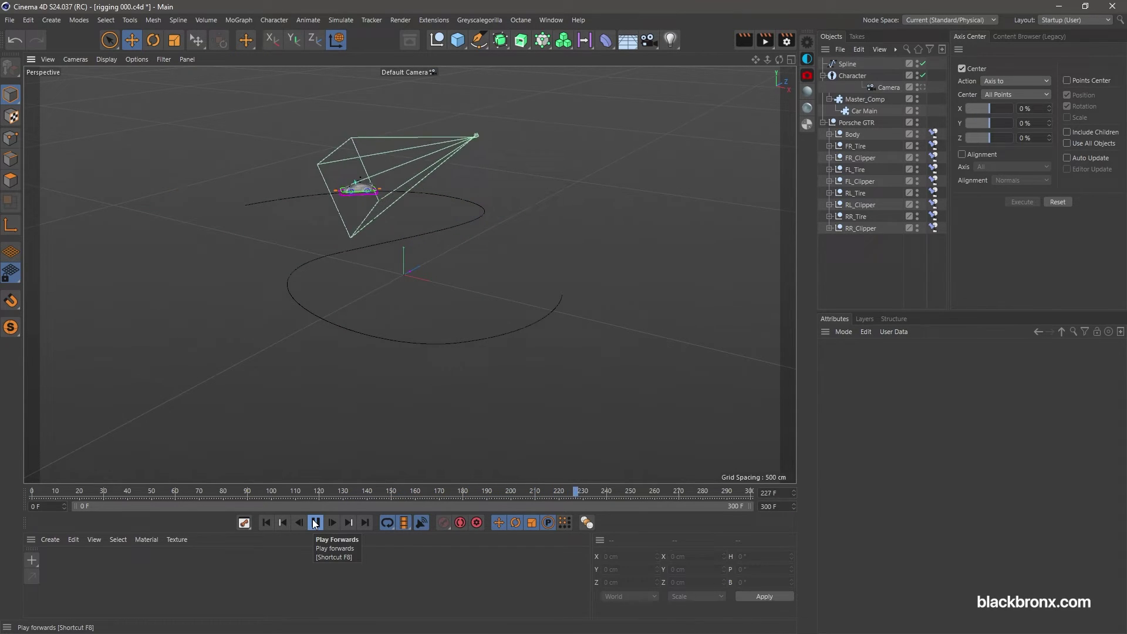
{"action": "left_click", "coordinate": [315, 522]}
{"action": "left_click_drag", "start_coordinate": [481, 223], "coordinate": [521, 200], "text": "alt"}
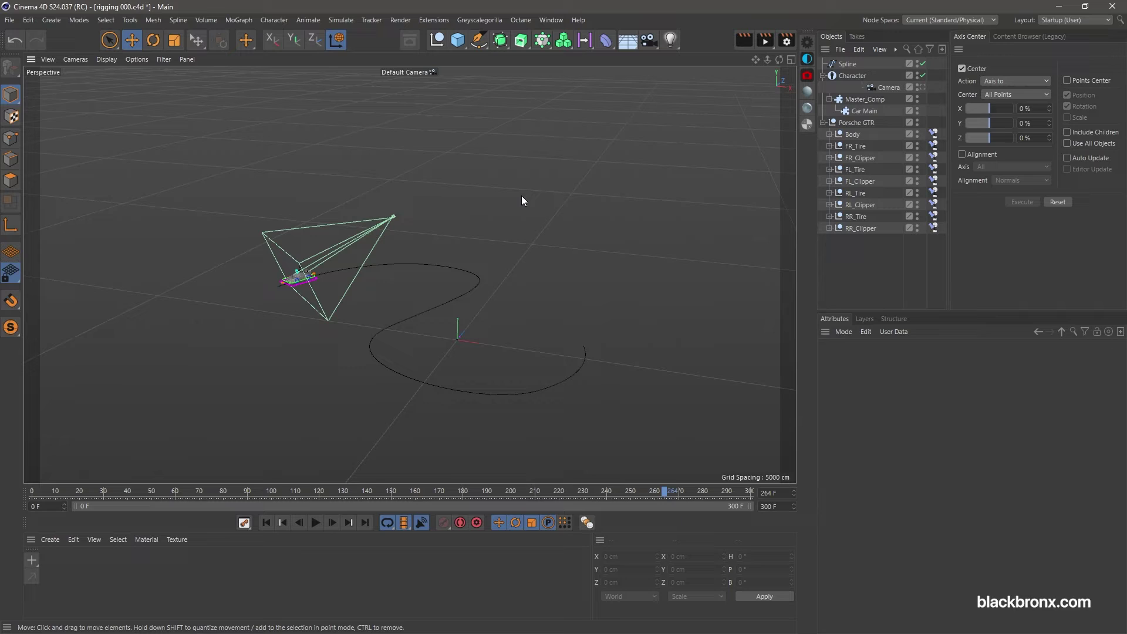
Add a Landscape terrain and scale it up to about 11540 cm across.
{"action": "left_click", "coordinate": [459, 41]}
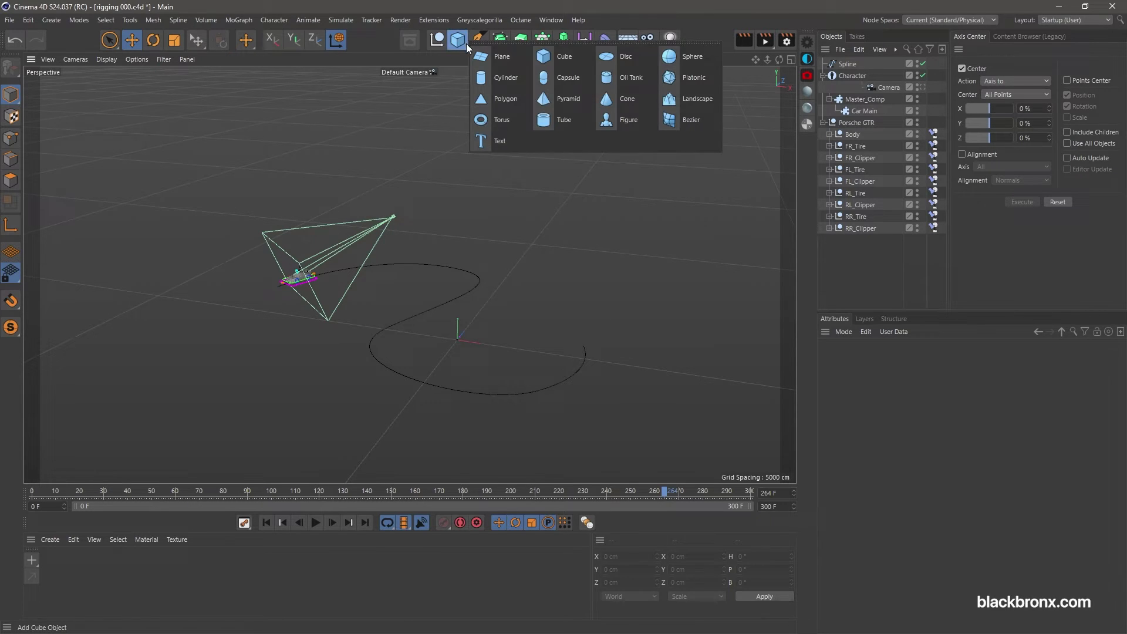
{"action": "left_click", "coordinate": [684, 98]}
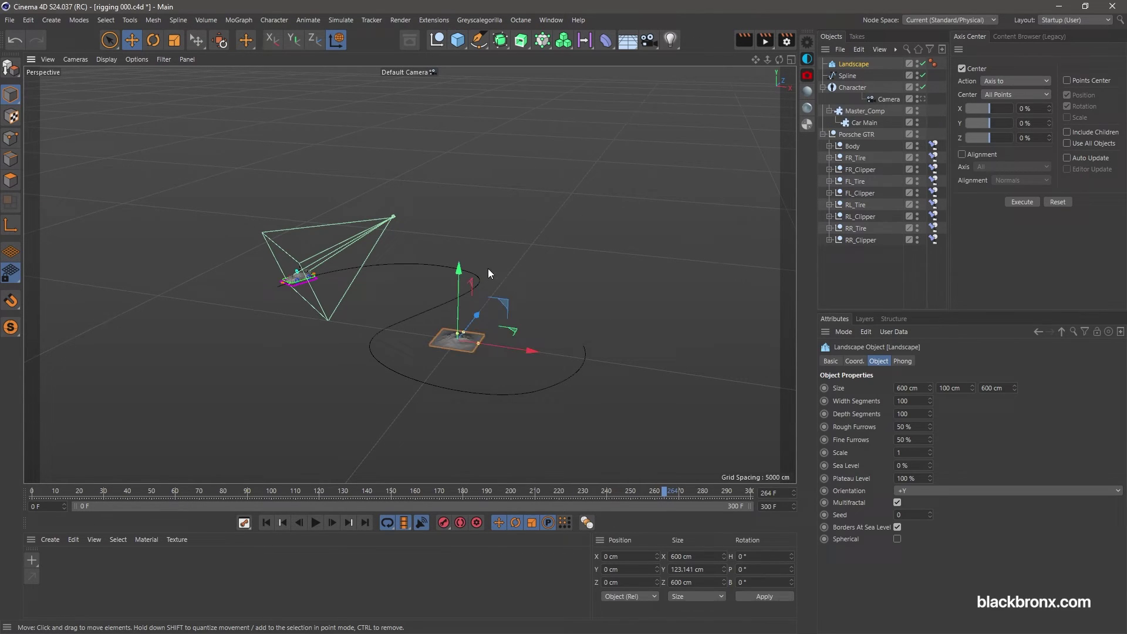
{"action": "left_click_drag", "start_coordinate": [487, 269], "coordinate": [466, 372], "text": "alt"}
{"action": "key", "text": "t"}
{"action": "left_click_drag", "start_coordinate": [401, 407], "coordinate": [495, 382]}
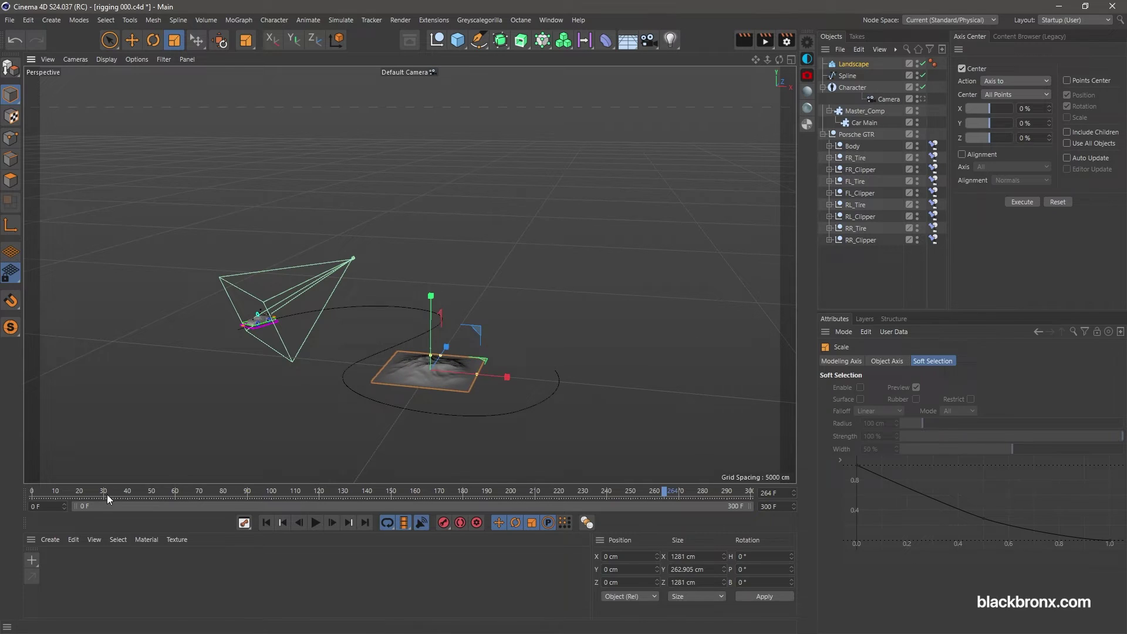
{"action": "left_click_drag", "start_coordinate": [446, 423], "coordinate": [251, 452]}
{"action": "scroll", "coordinate": [292, 251], "scroll_direction": "up", "scroll_amount": 5}
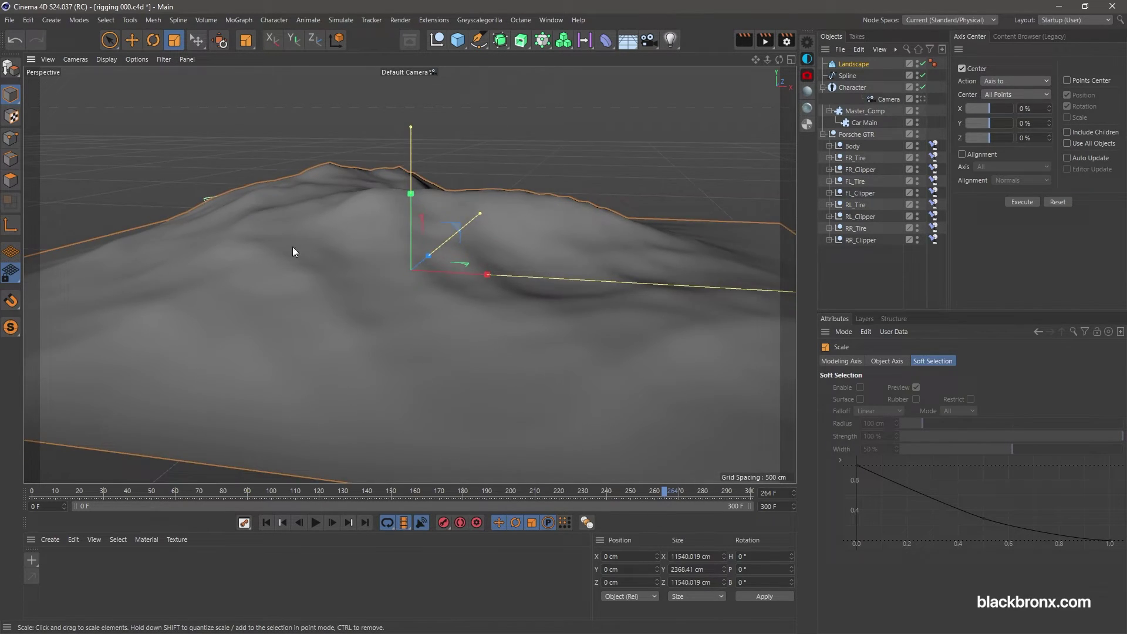
{"action": "scroll", "coordinate": [293, 251], "scroll_direction": "down", "scroll_amount": 5}
Flatten the landscape to about 537 cm tall and make it editable with C.
{"action": "left_click_drag", "start_coordinate": [399, 159], "coordinate": [404, 220]}
{"action": "left_click", "coordinate": [524, 174]}
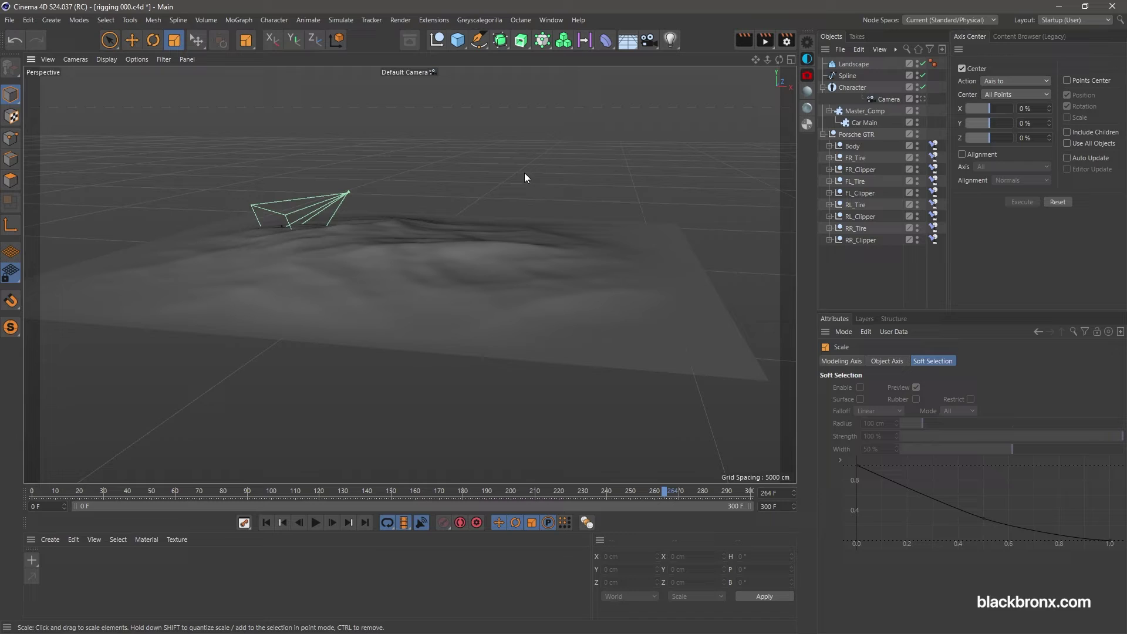
{"action": "left_click", "coordinate": [862, 63]}
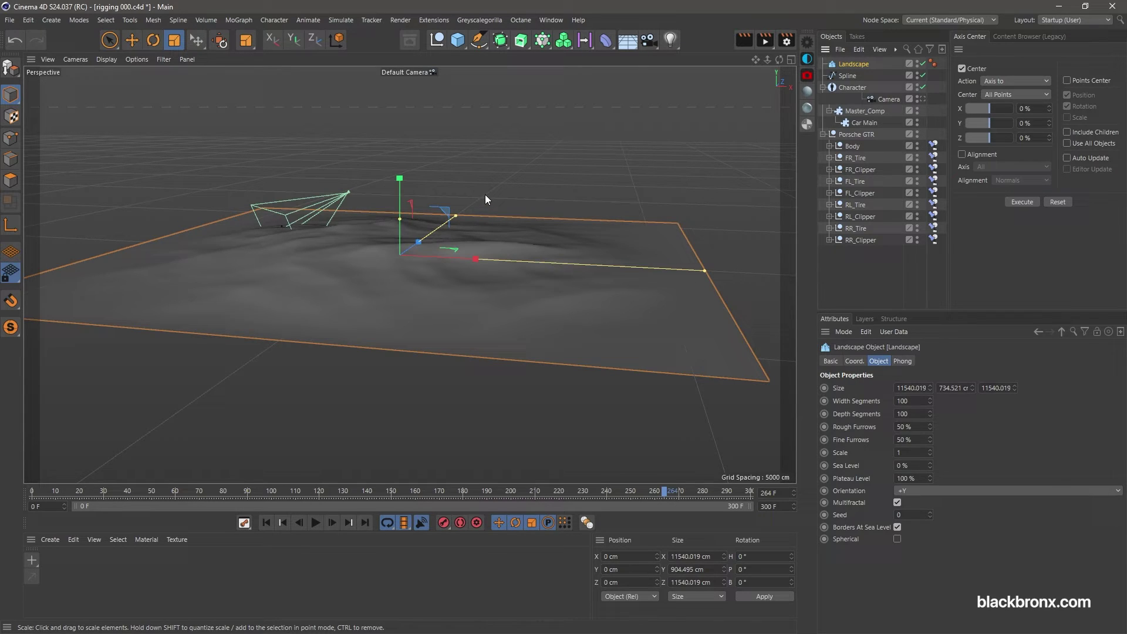
{"action": "key", "text": "c"}
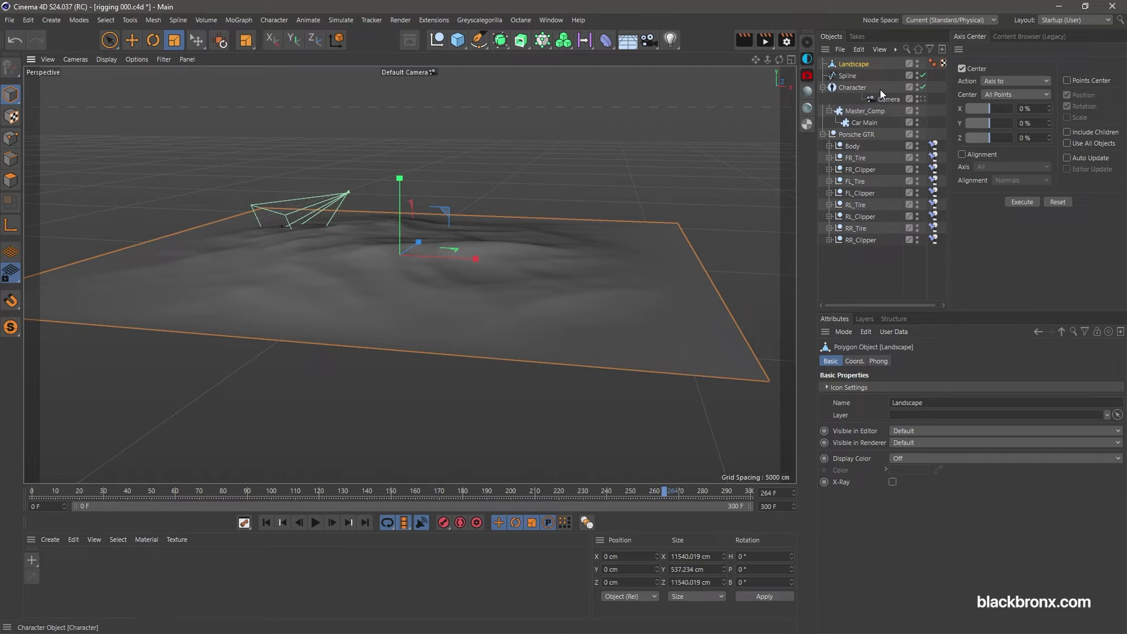
Assign Landscape as the Character rig's Collision Mesh and play the animation.
{"action": "left_click", "coordinate": [868, 111]}
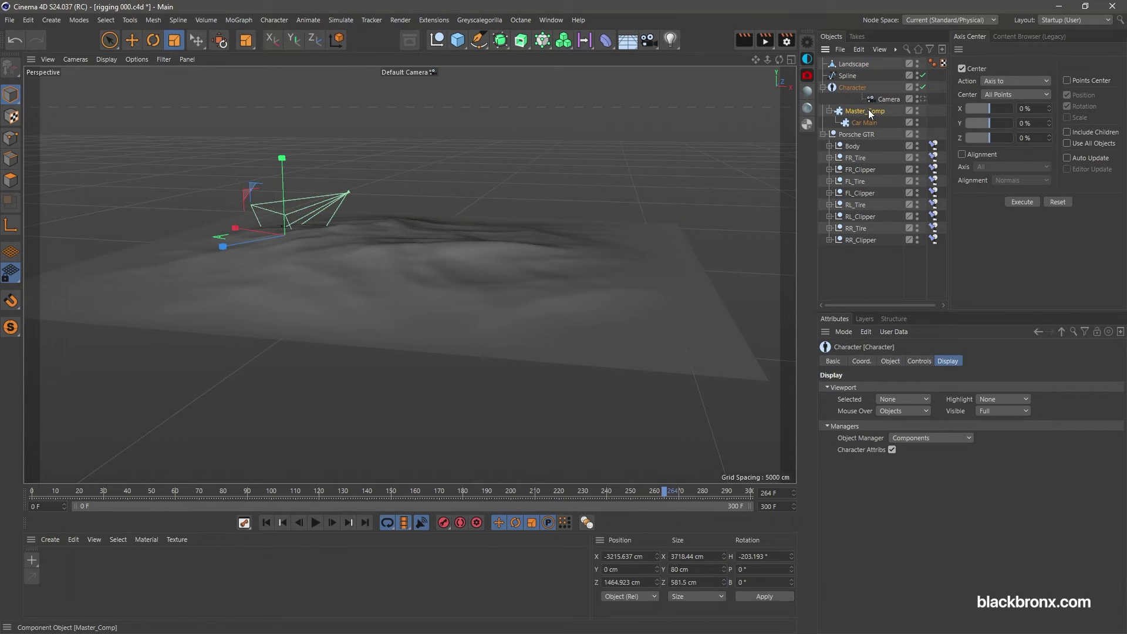
{"action": "left_click", "coordinate": [919, 360]}
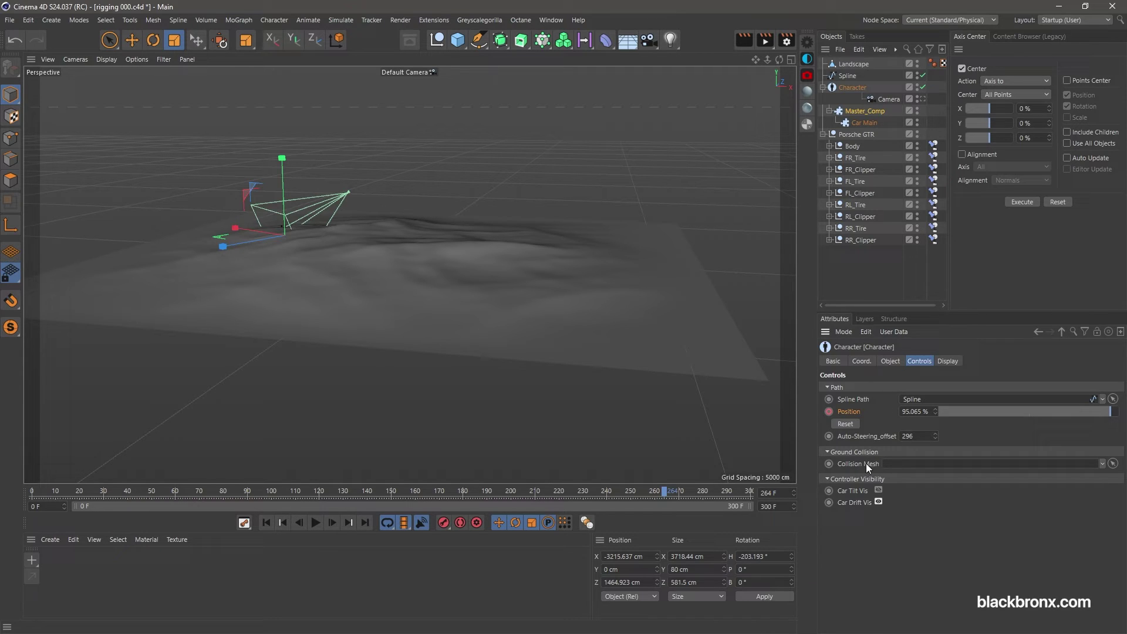
{"action": "left_click_drag", "start_coordinate": [852, 63], "coordinate": [896, 412]}
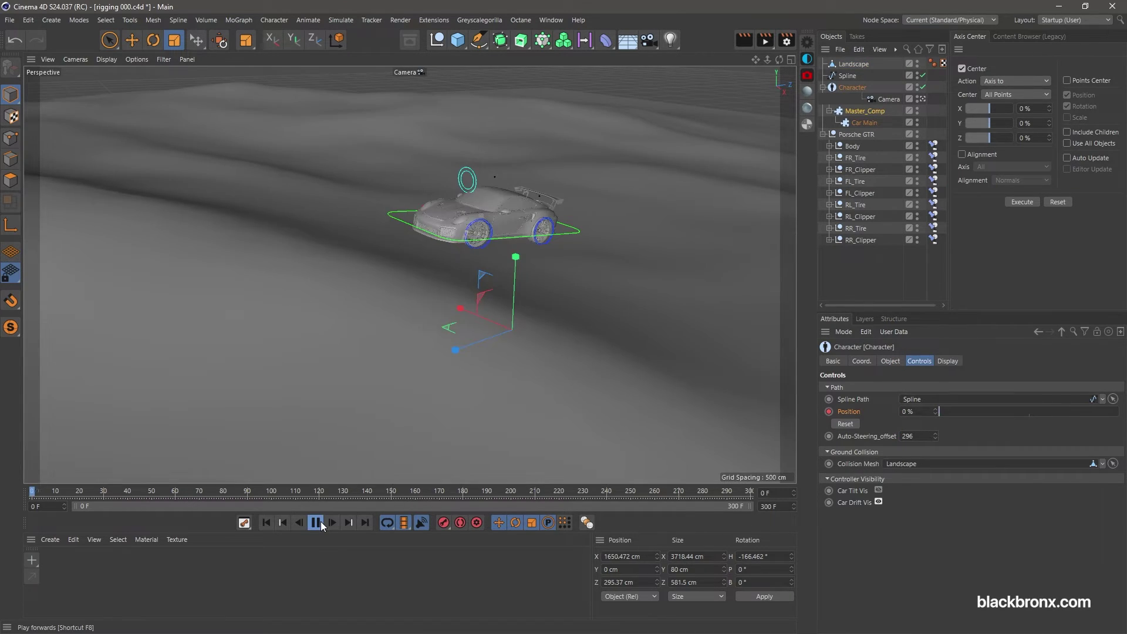
{"action": "left_click", "coordinate": [315, 522]}
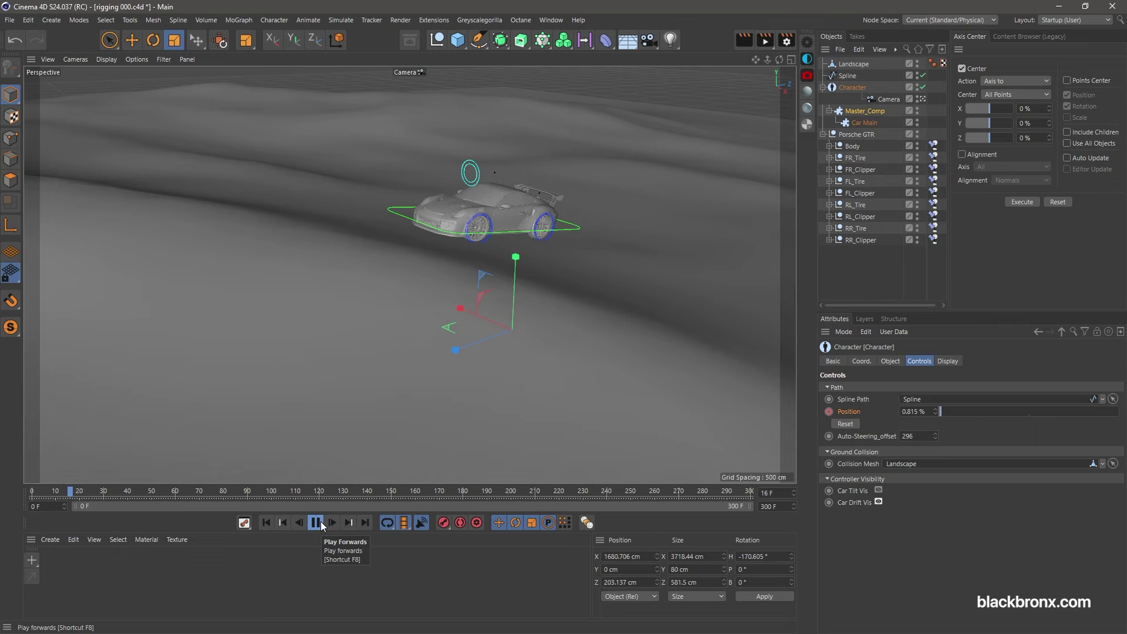